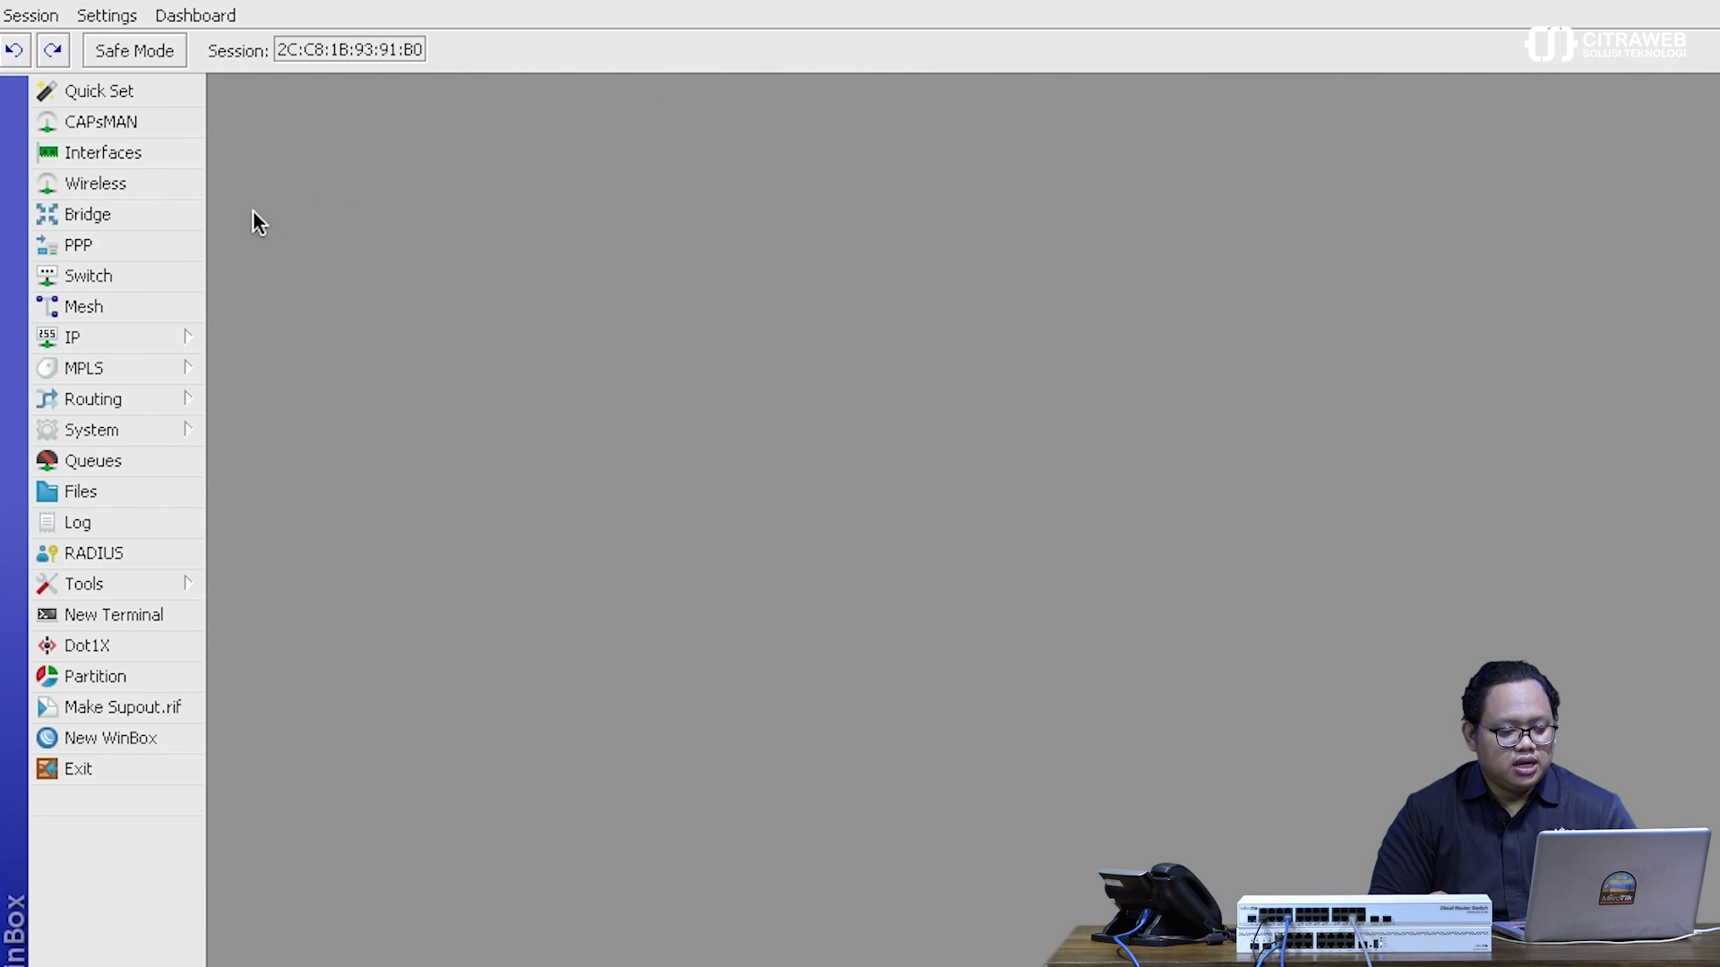
- Create the bridge interface bridge1 and show its empty Ports list
{"action": "left_click", "coordinate": [184, 217]}
{"action": "left_click_drag", "start_coordinate": [347, 337], "coordinate": [394, 91]}
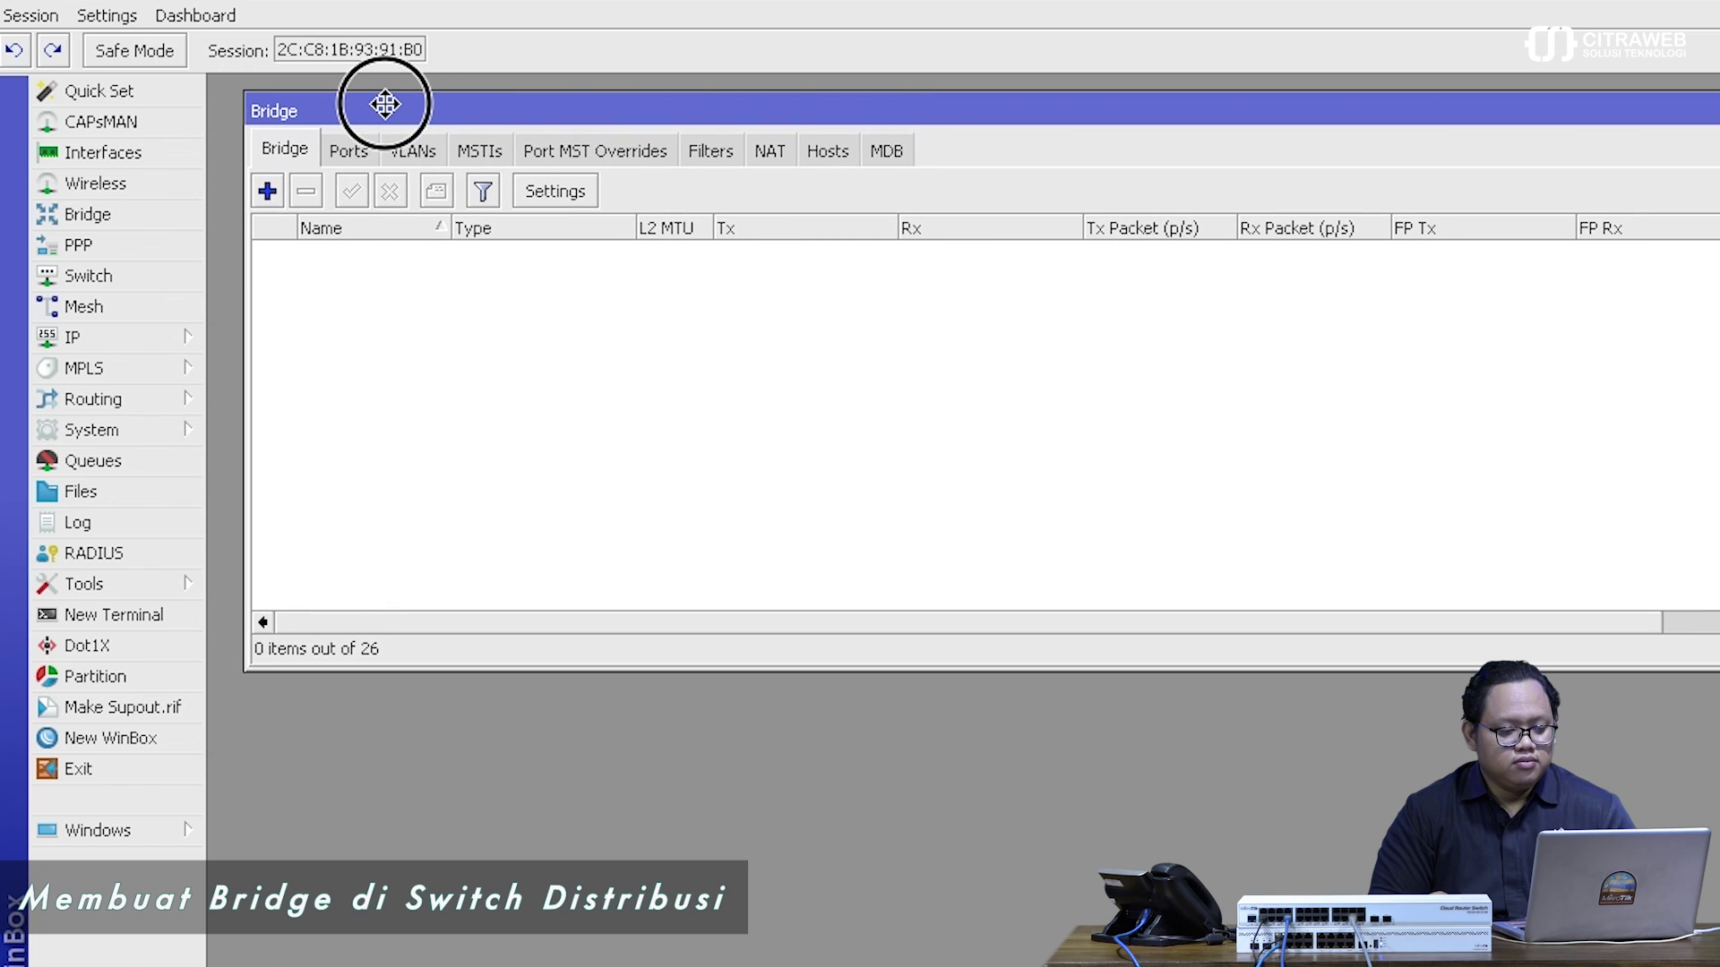
{"action": "left_click", "coordinate": [265, 191]}
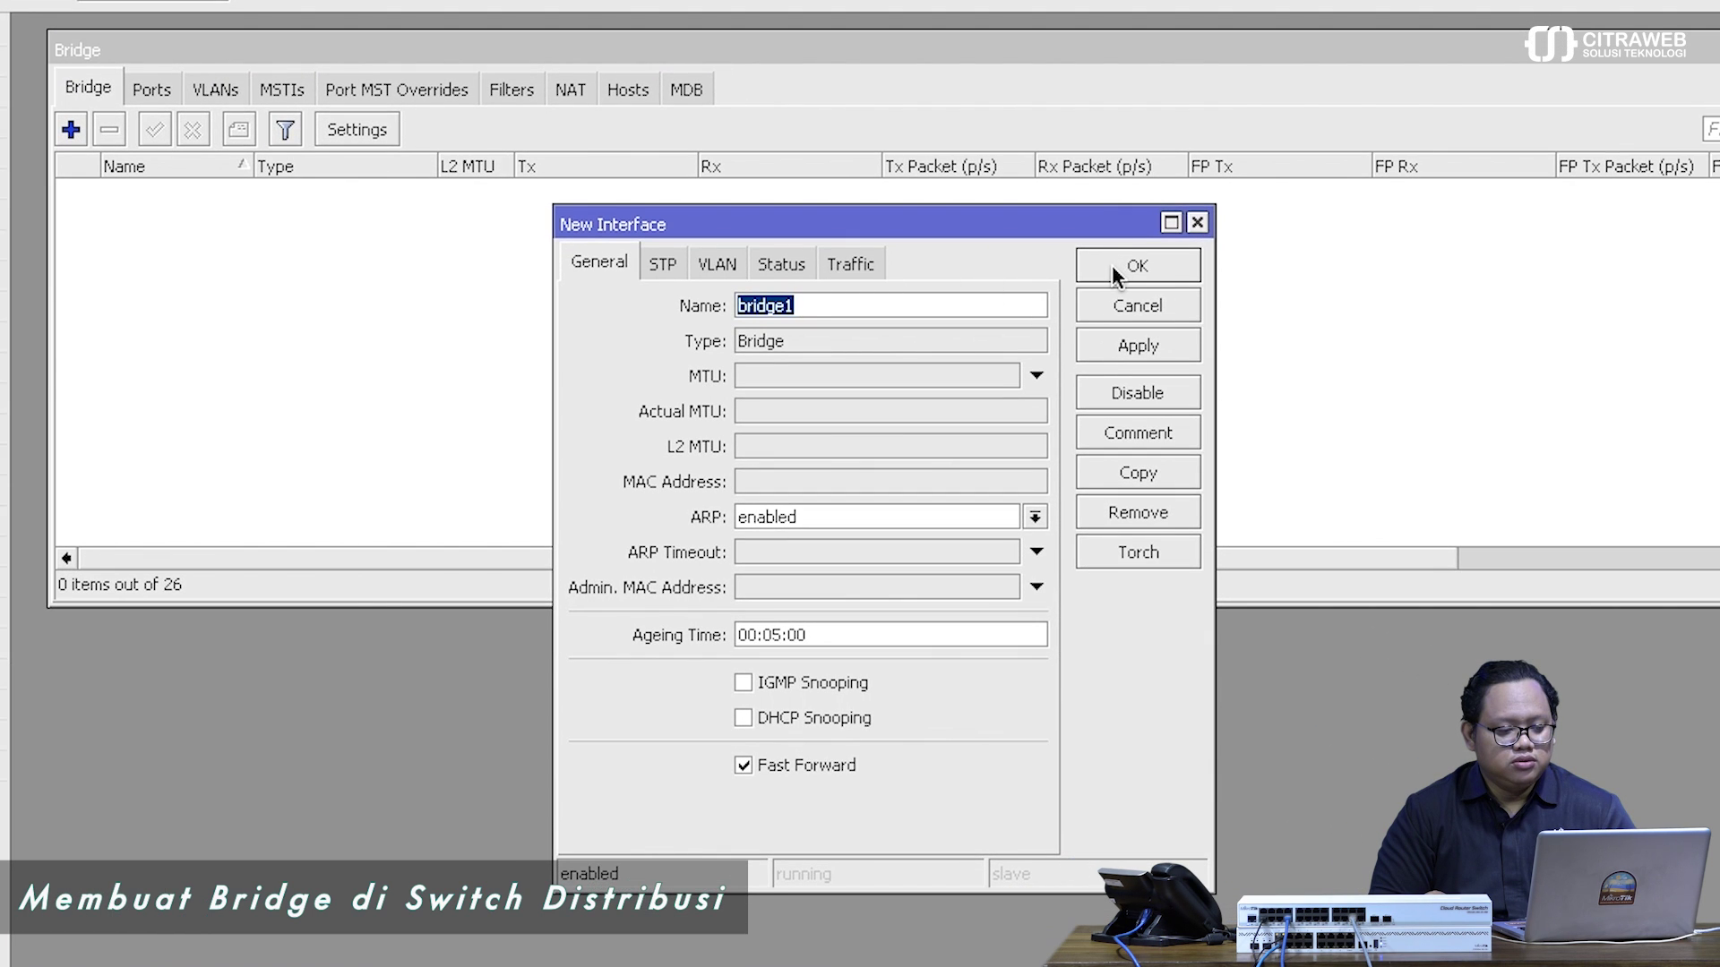
{"action": "left_click", "coordinate": [1111, 265]}
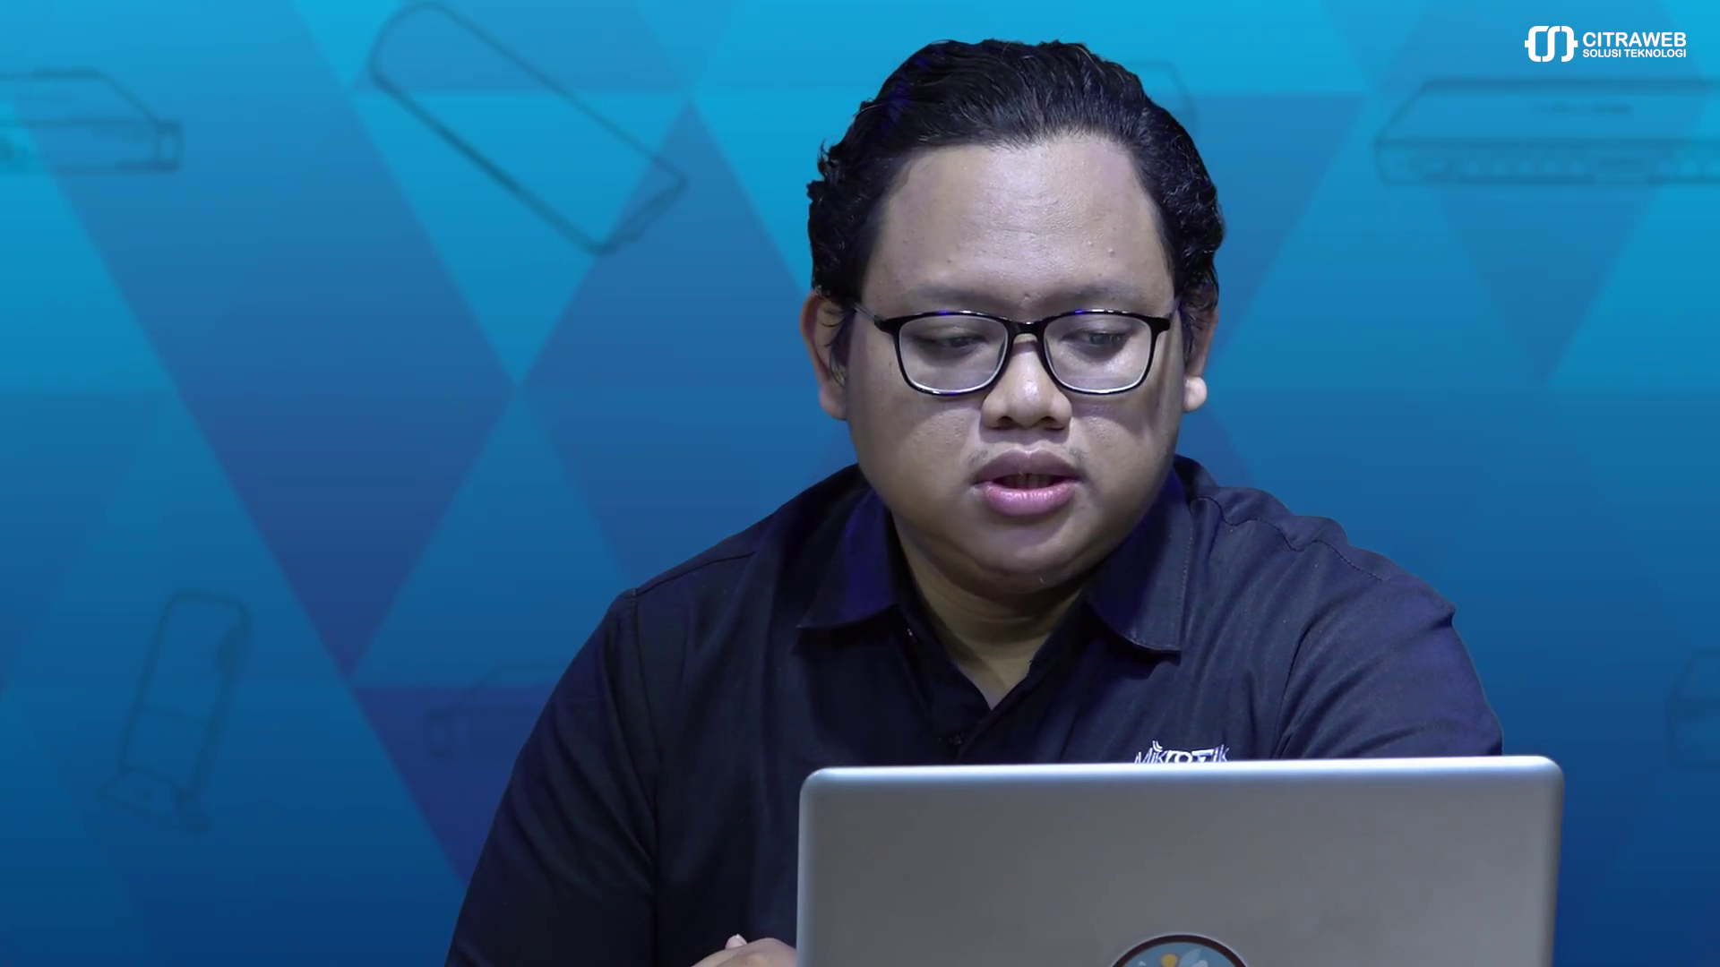
{"action": "left_click", "coordinate": [313, 126]}
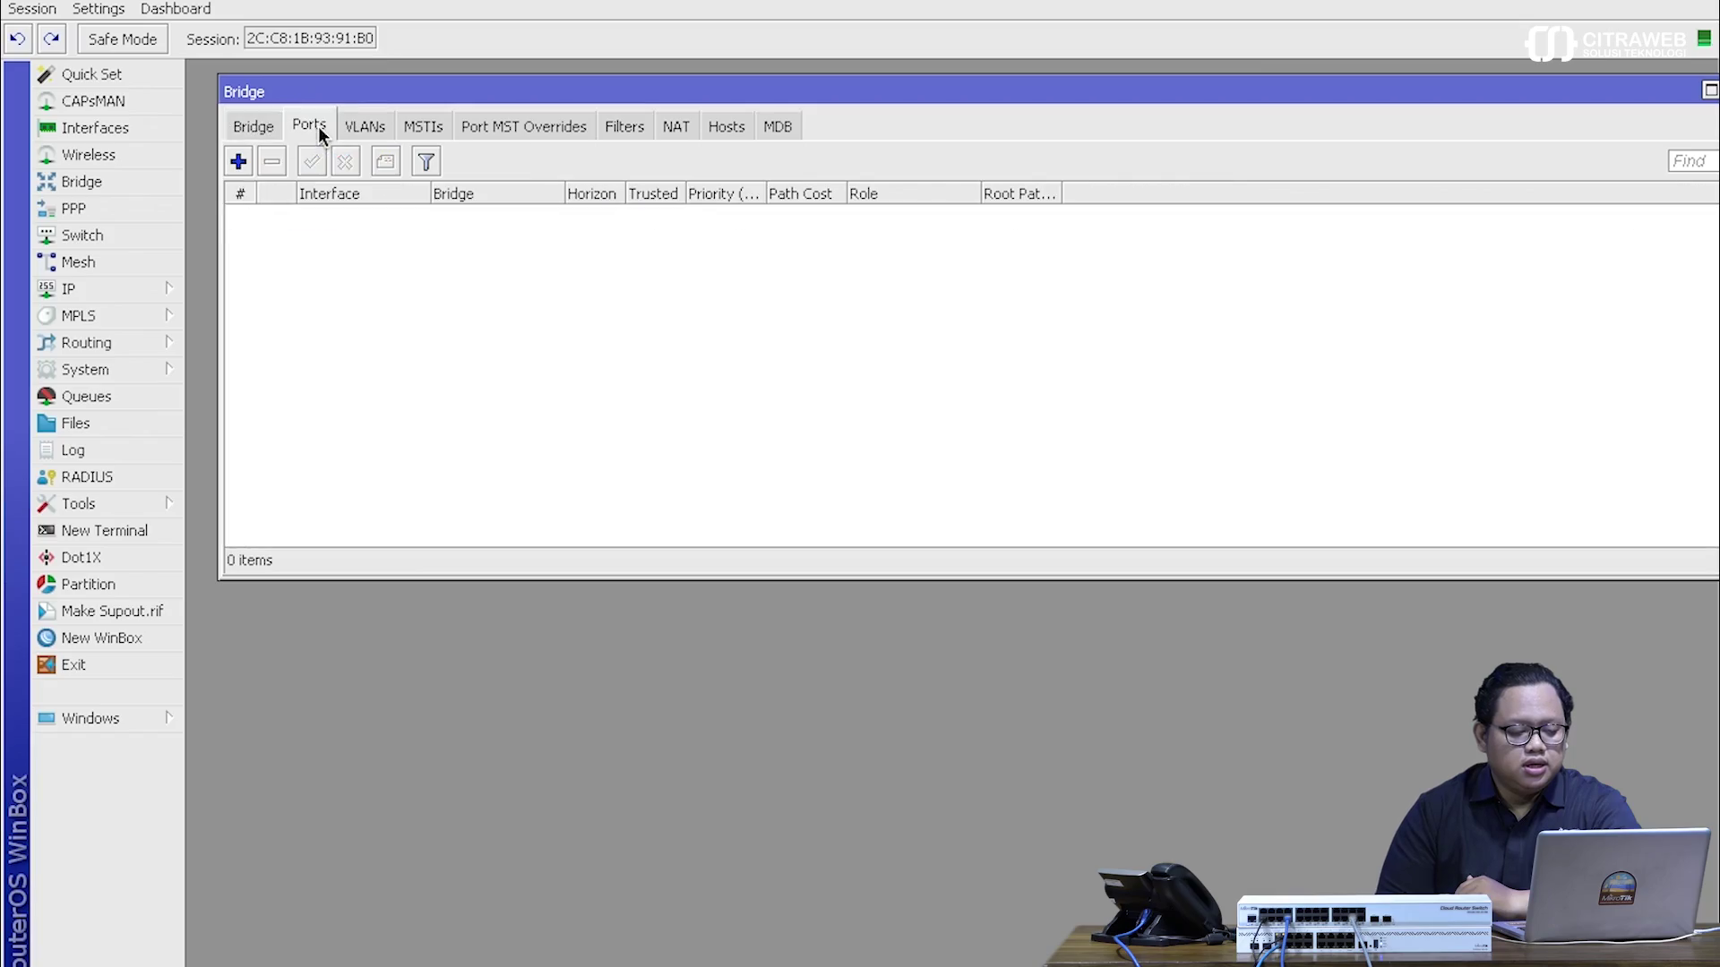
- Add ether1 as a port of bridge1 with default settings
{"action": "left_click", "coordinate": [239, 162]}
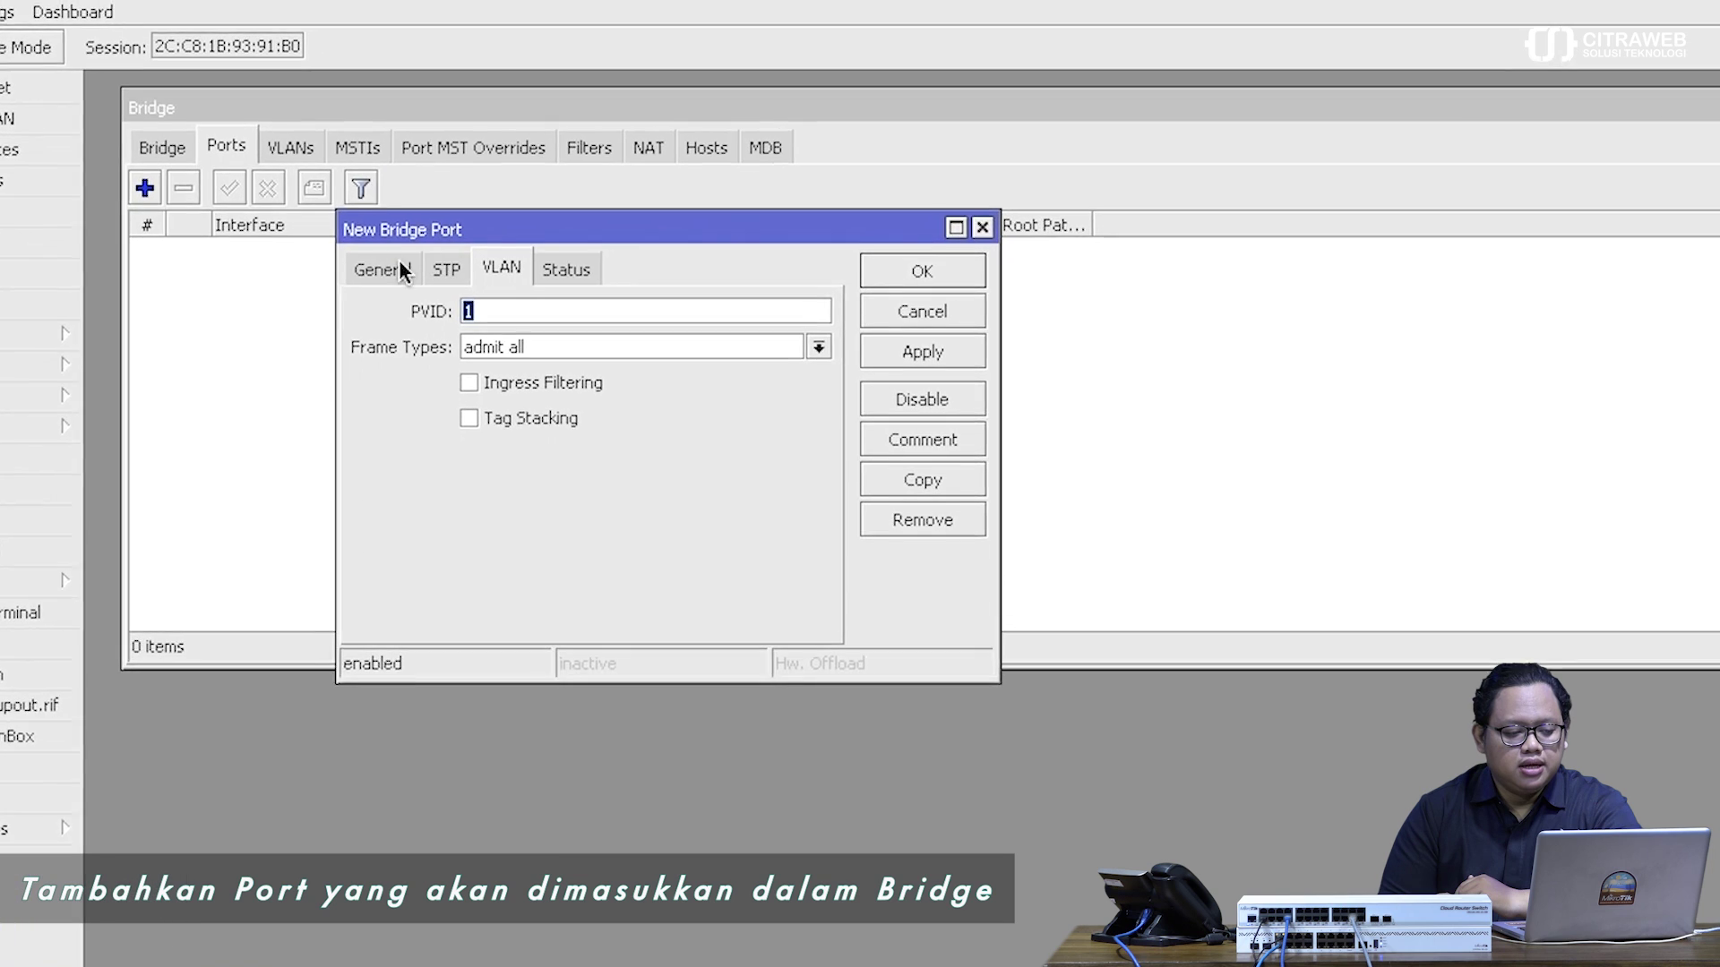
{"action": "left_click", "coordinate": [444, 230]}
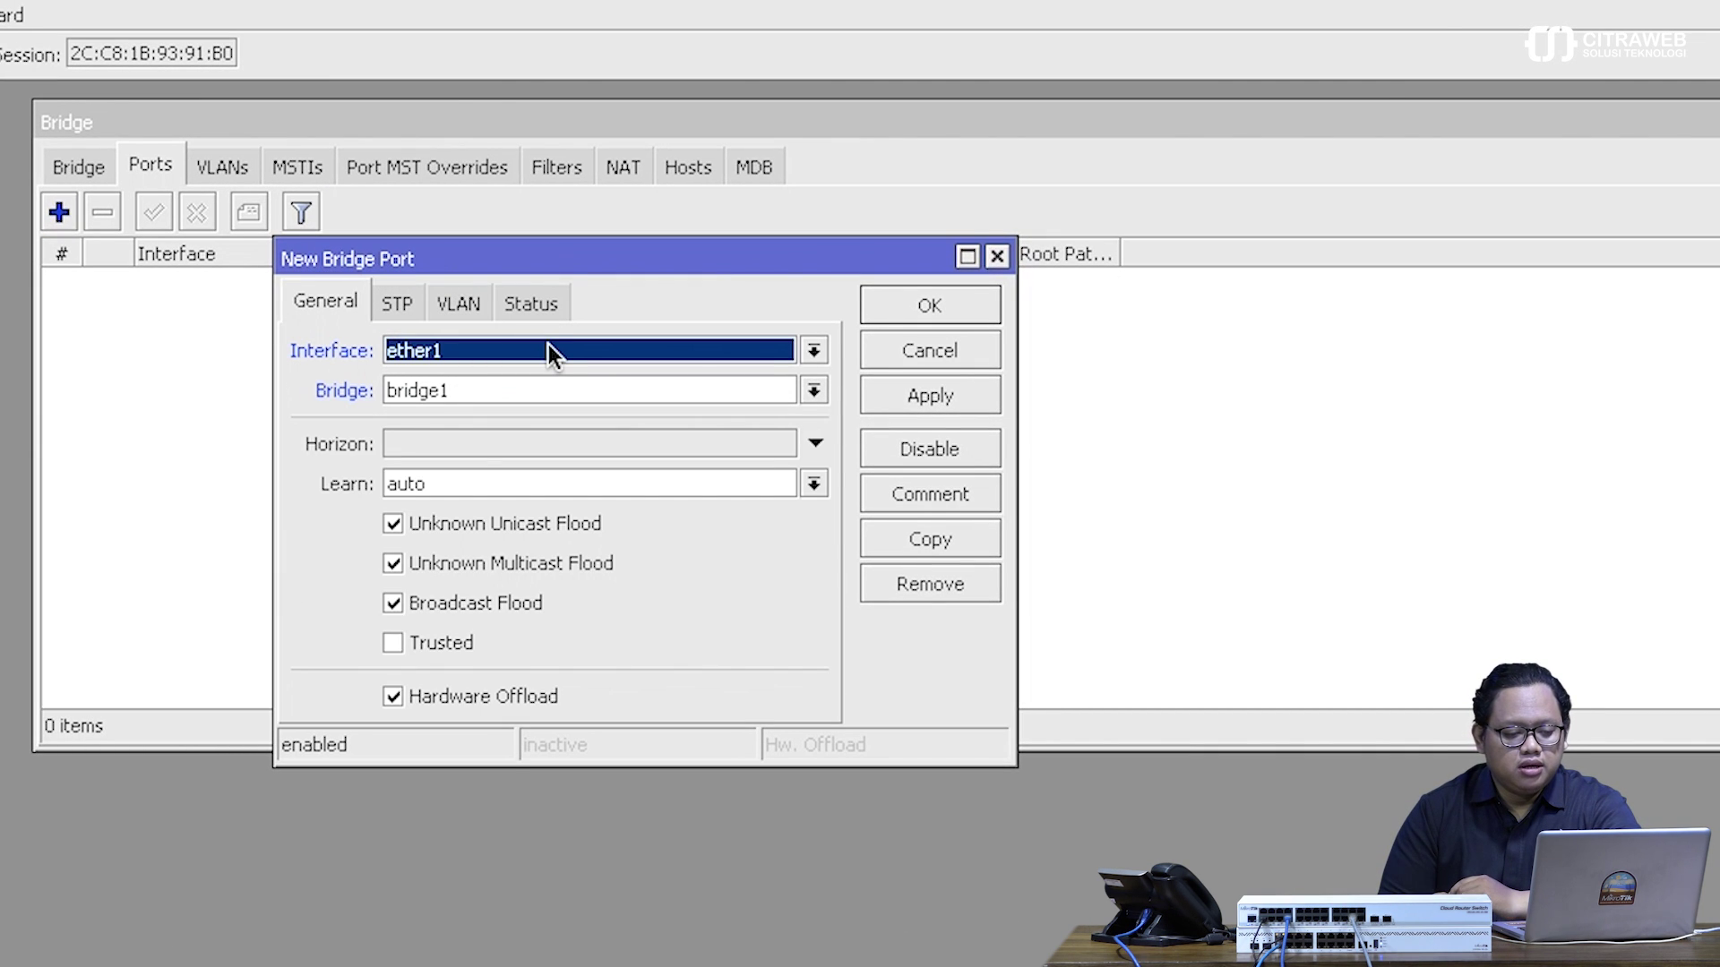
{"action": "left_click", "coordinate": [879, 299]}
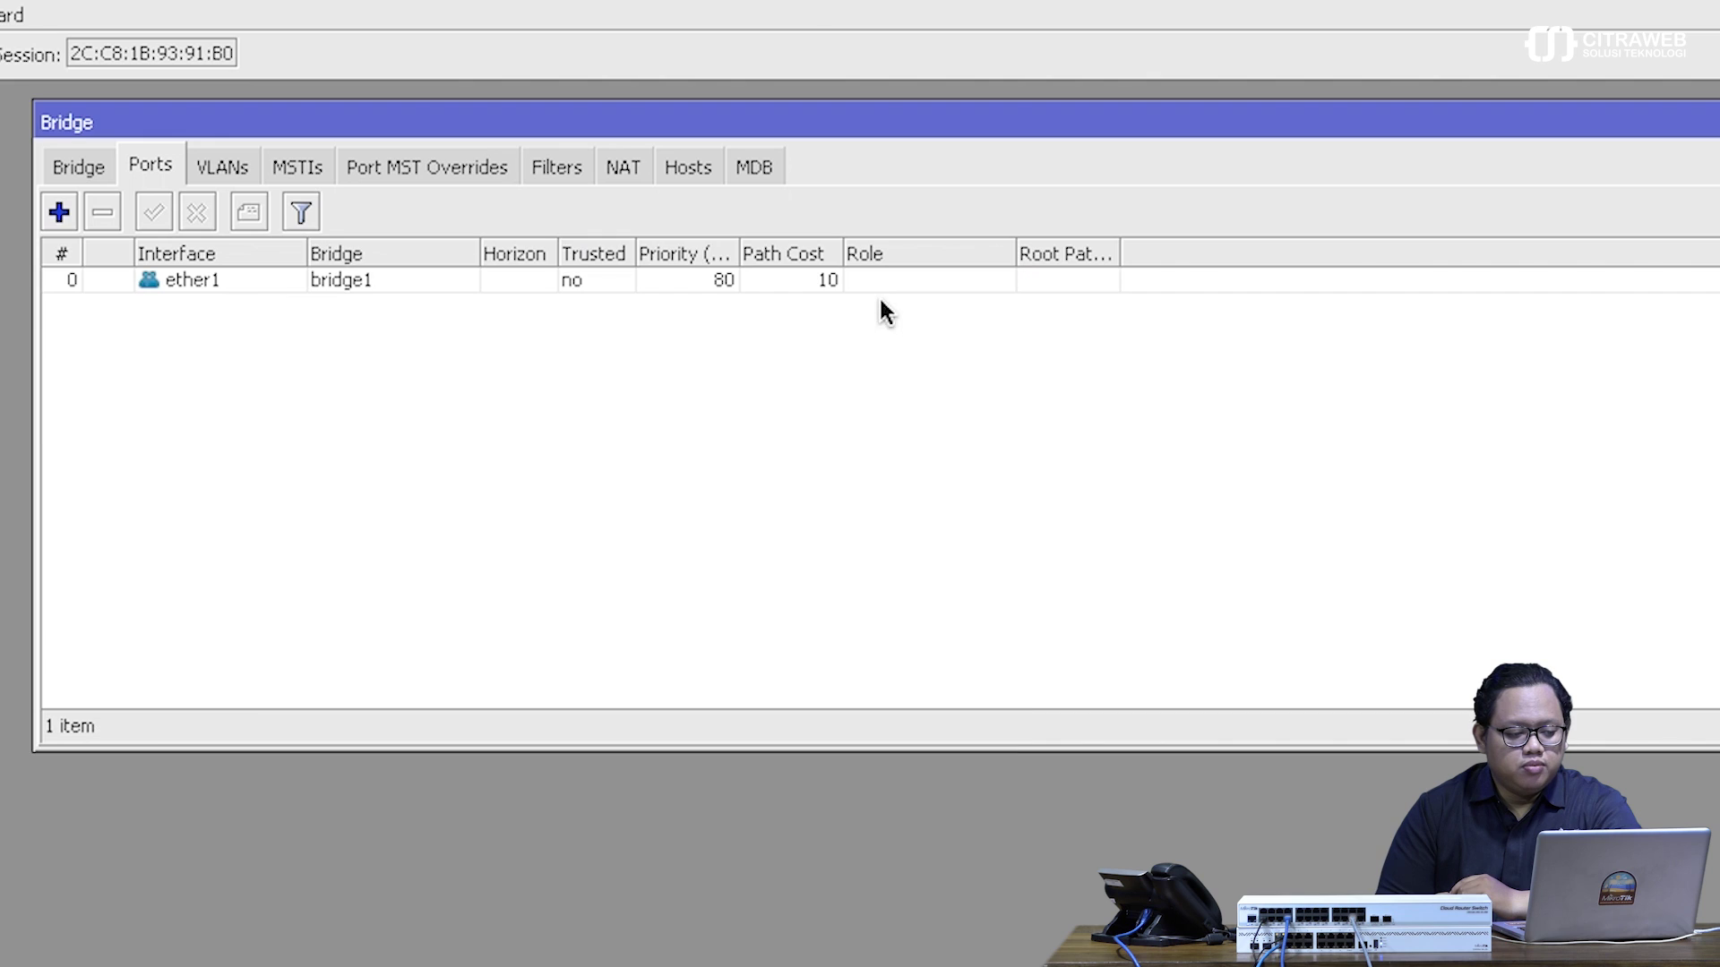
- Add ether7 as a bridge1 port with PVID 11
{"action": "left_click", "coordinate": [72, 217]}
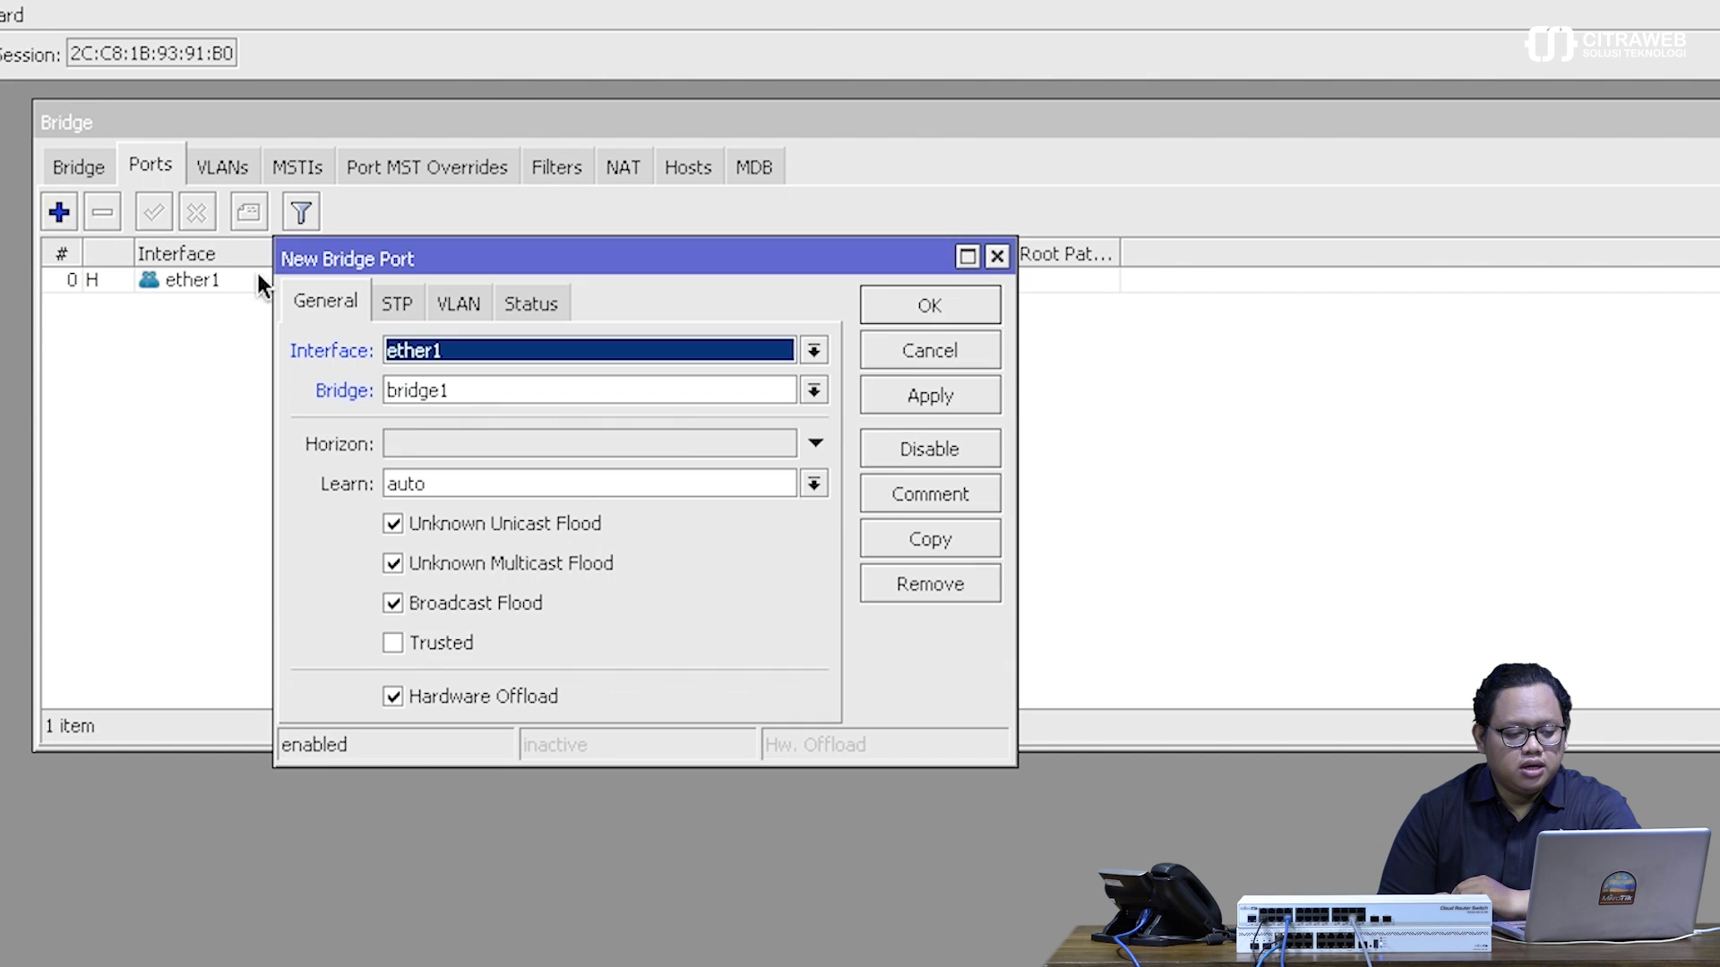
{"action": "left_click", "coordinate": [502, 349]}
{"action": "left_click", "coordinate": [466, 556]}
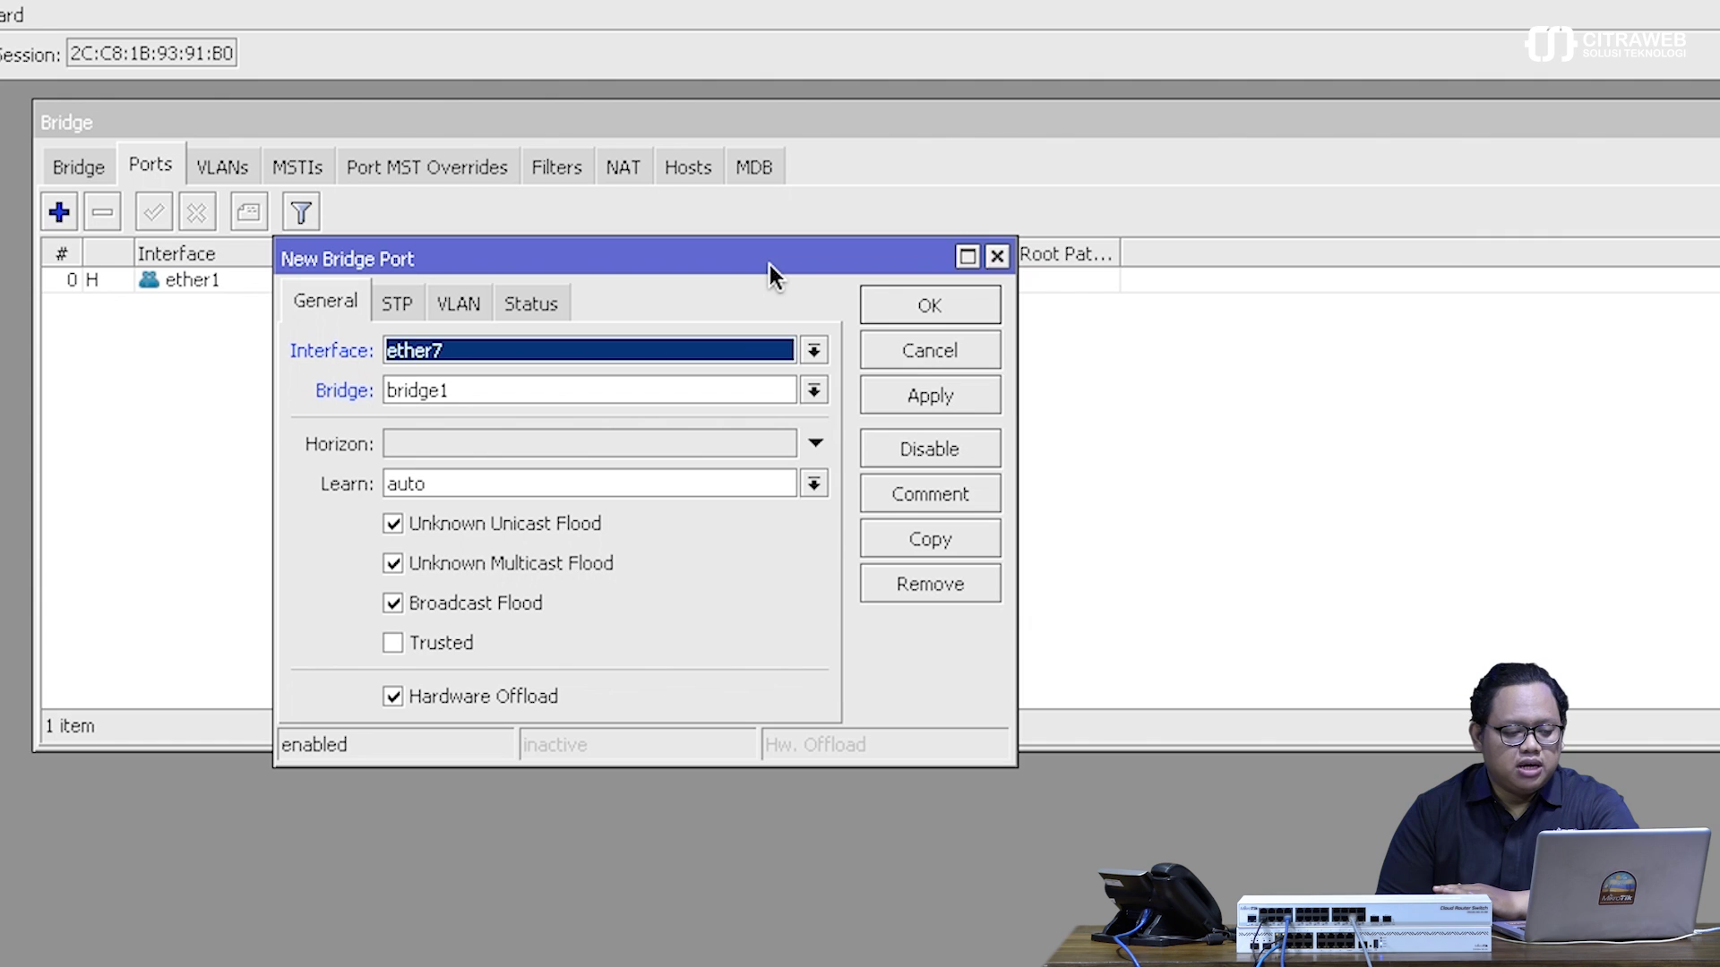
{"action": "left_click", "coordinate": [465, 306]}
{"action": "left_click", "coordinate": [492, 352]}
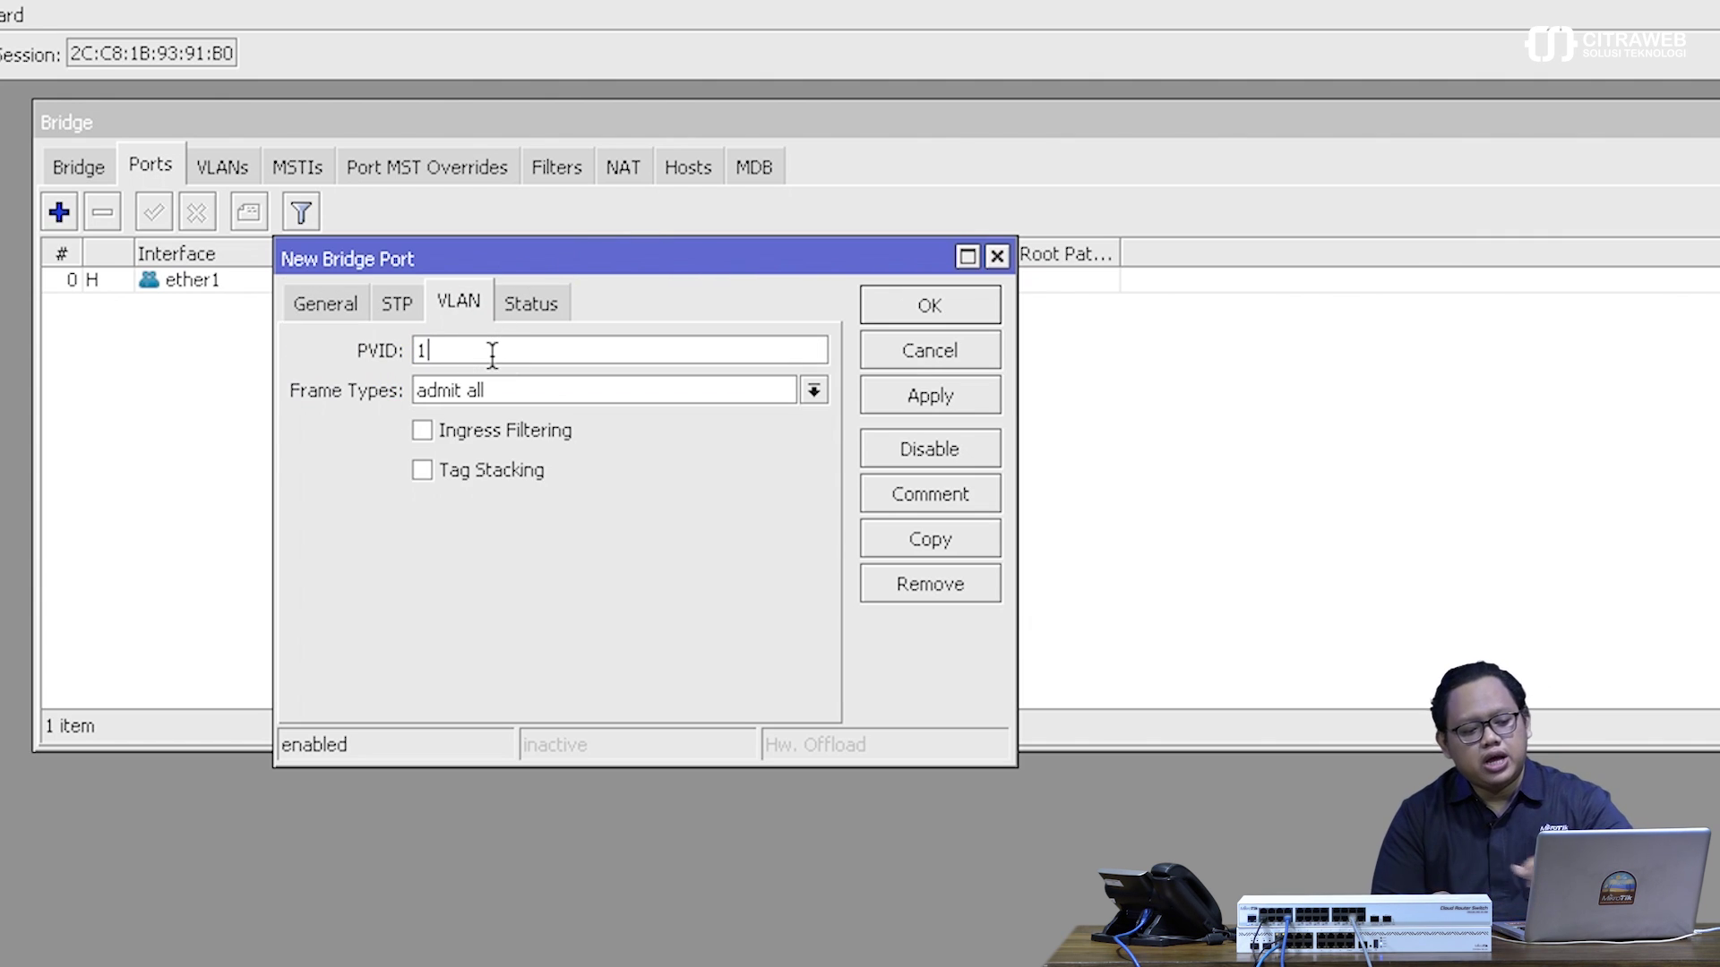
{"action": "type", "text": "1"}
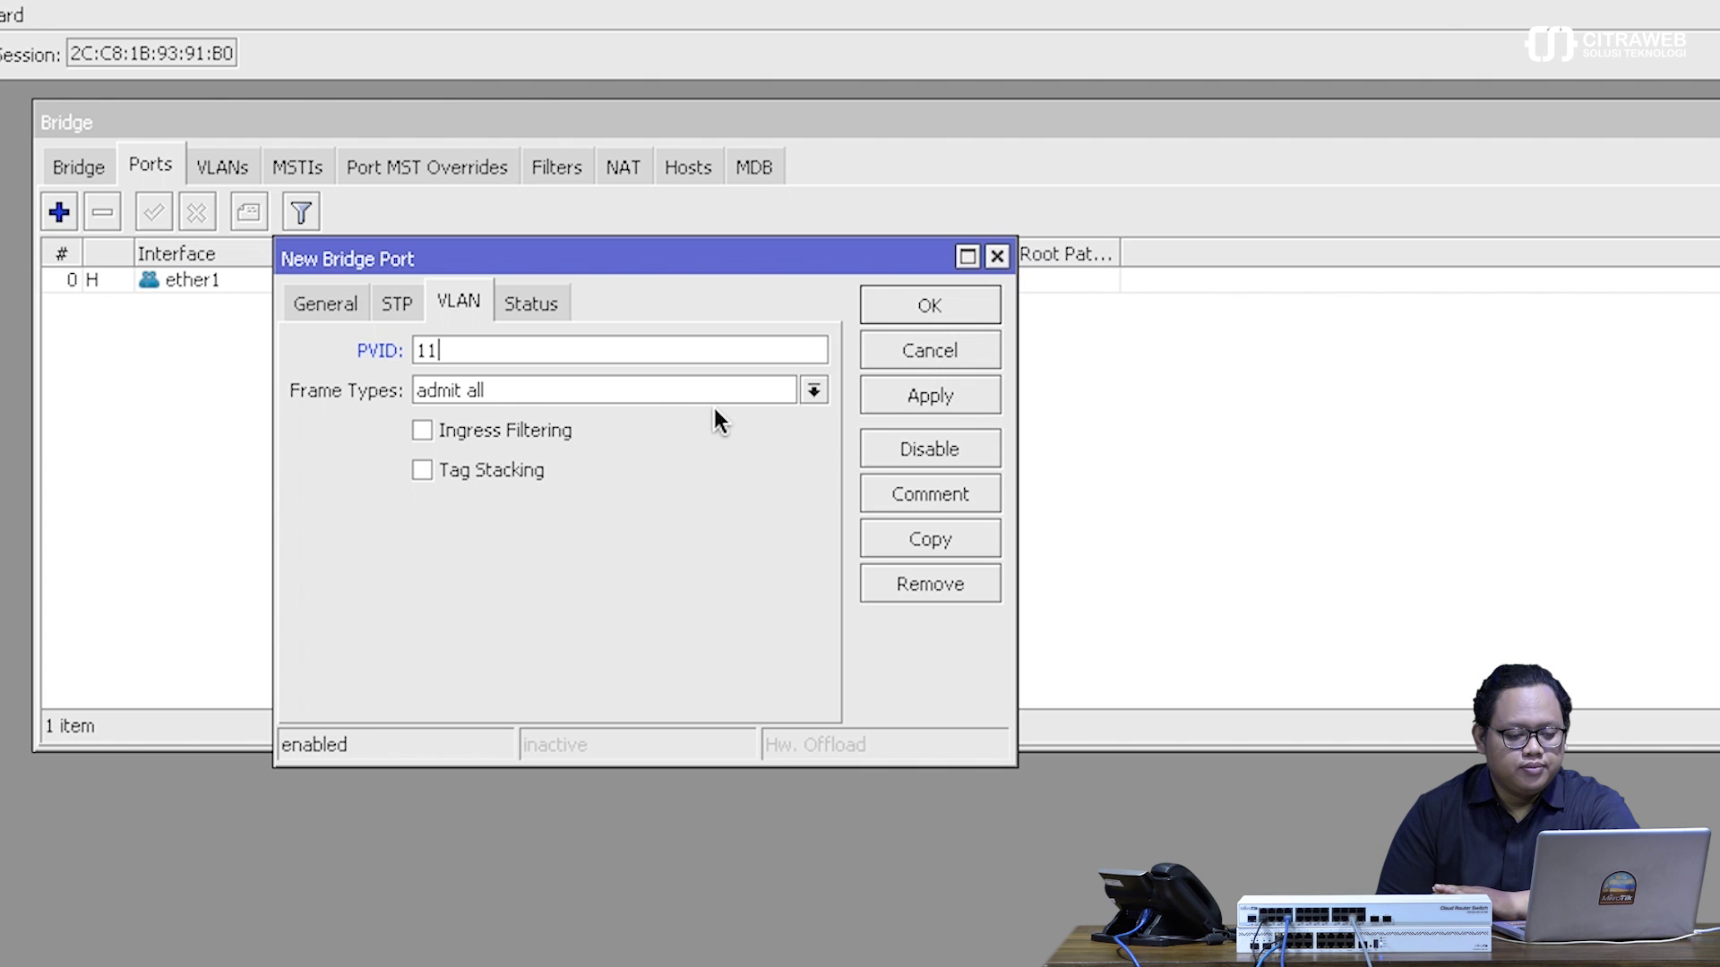
{"action": "left_click", "coordinate": [917, 394]}
{"action": "left_click", "coordinate": [925, 307]}
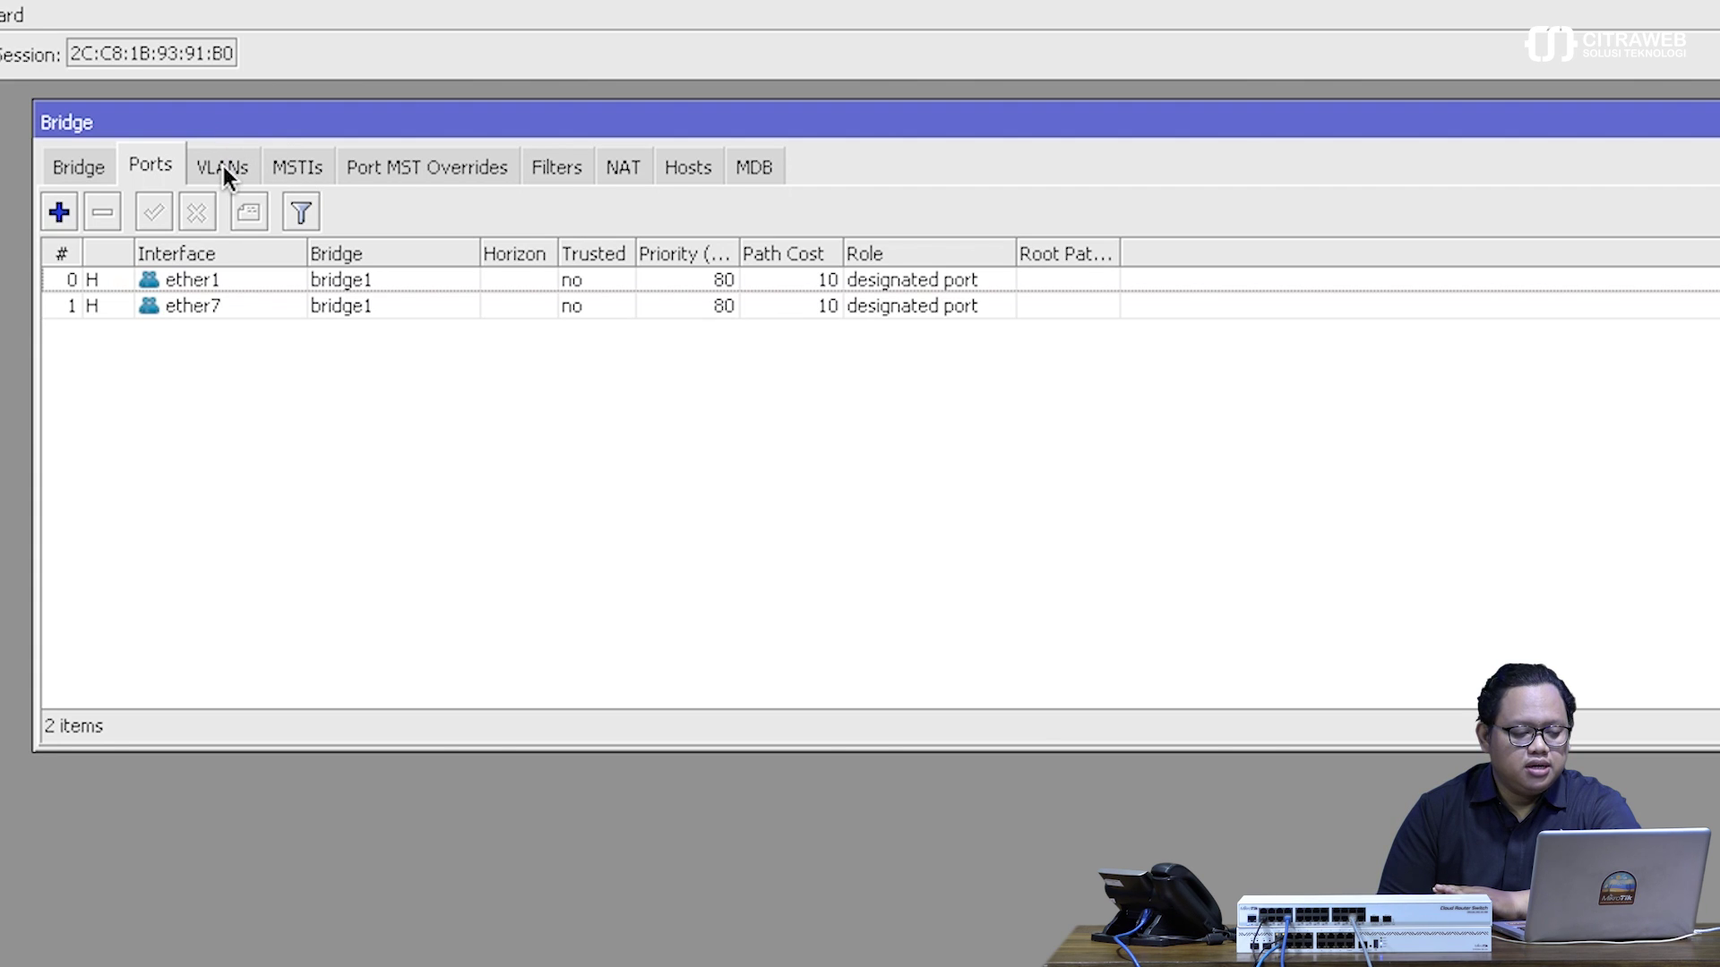
- Add a bridge1 VLAN entry for VLAN ID 11 with ether1 tagged
{"action": "left_click", "coordinate": [224, 167]}
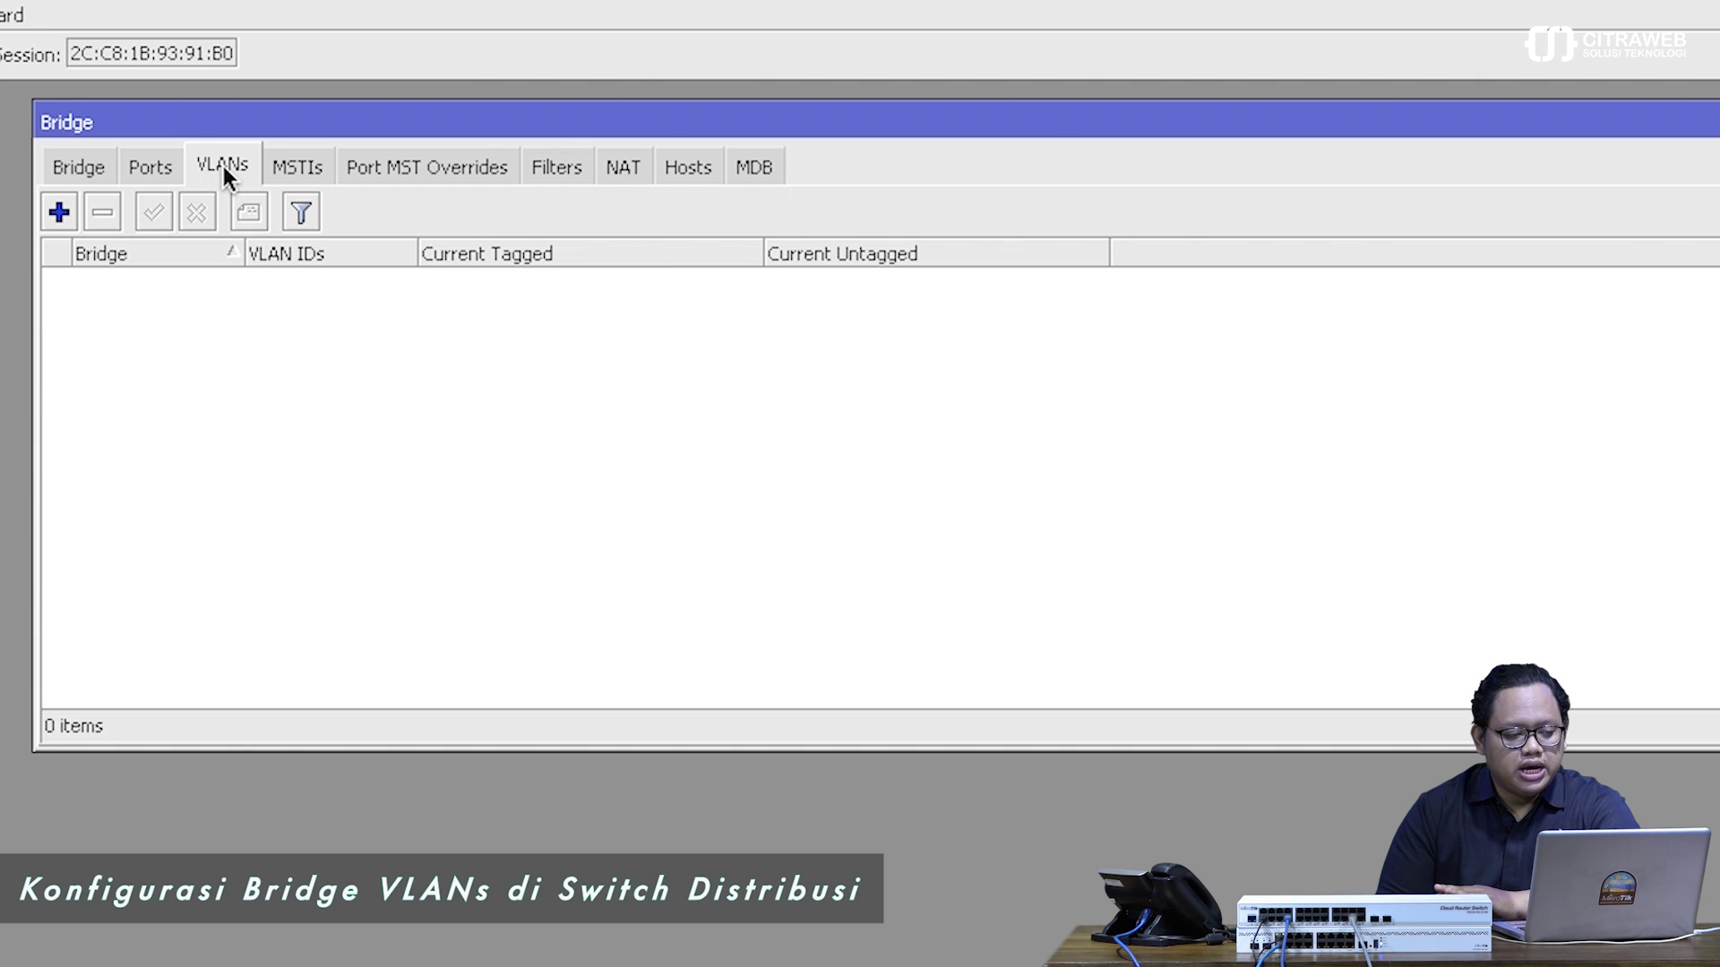
{"action": "left_click", "coordinate": [59, 213]}
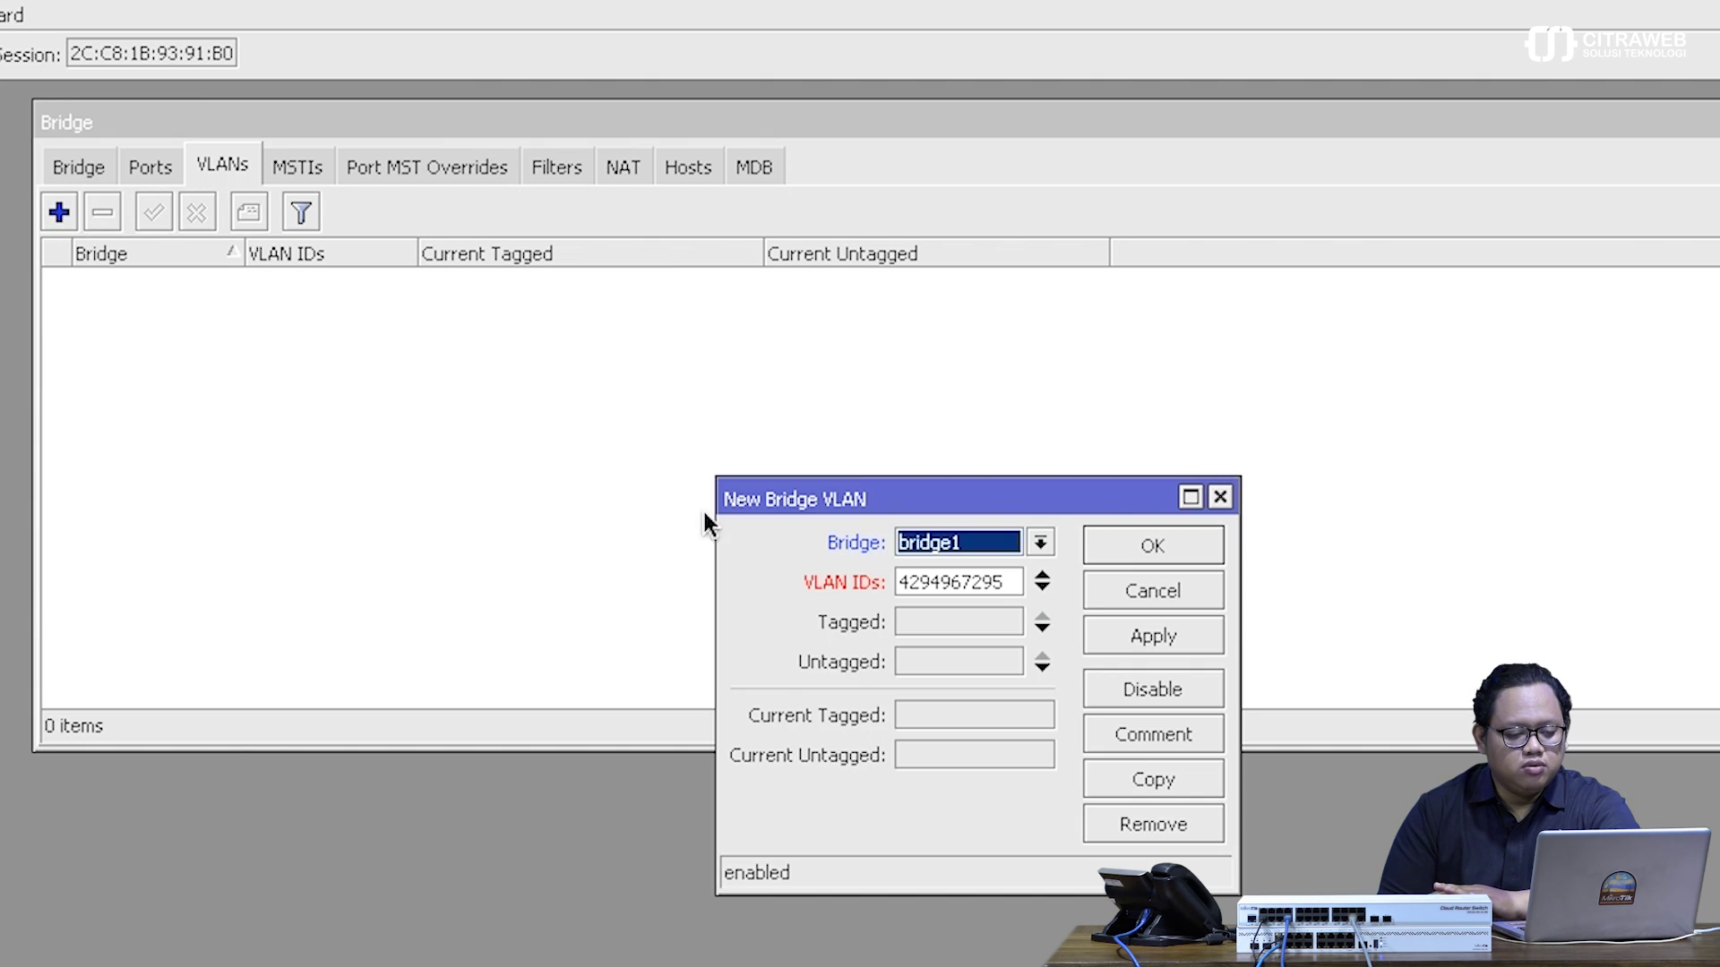
{"action": "left_click_drag", "start_coordinate": [742, 504], "coordinate": [400, 293]}
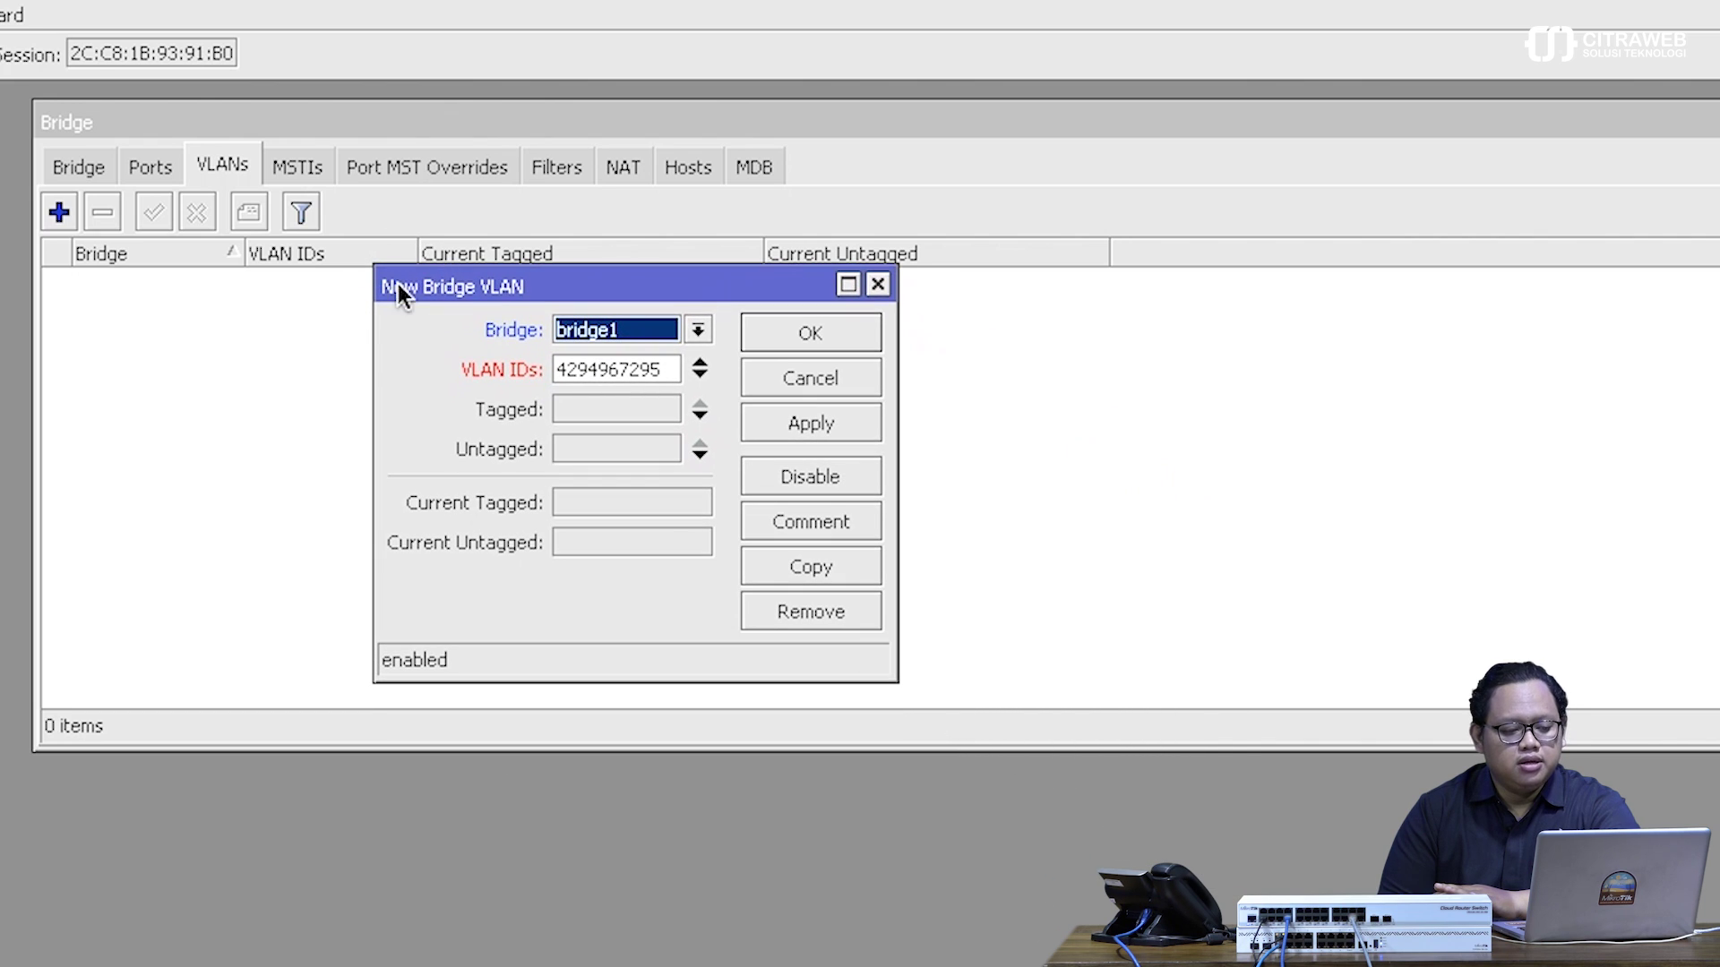
{"action": "double_click", "coordinate": [655, 372]}
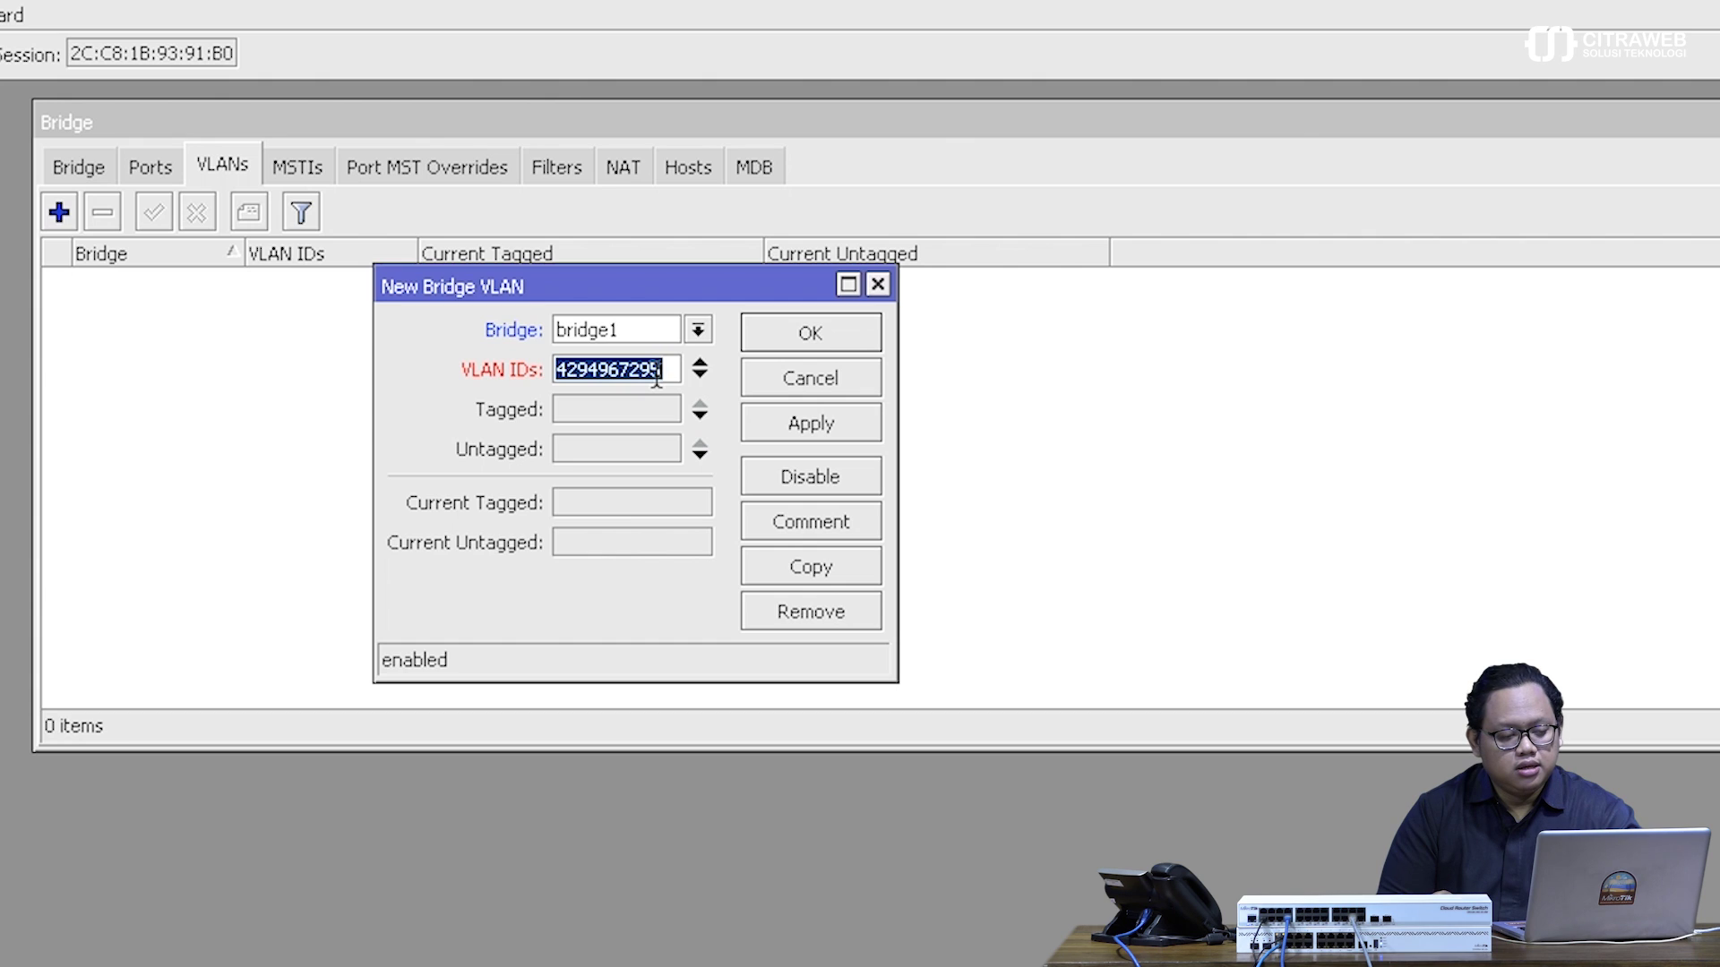
{"action": "type", "text": "1"}
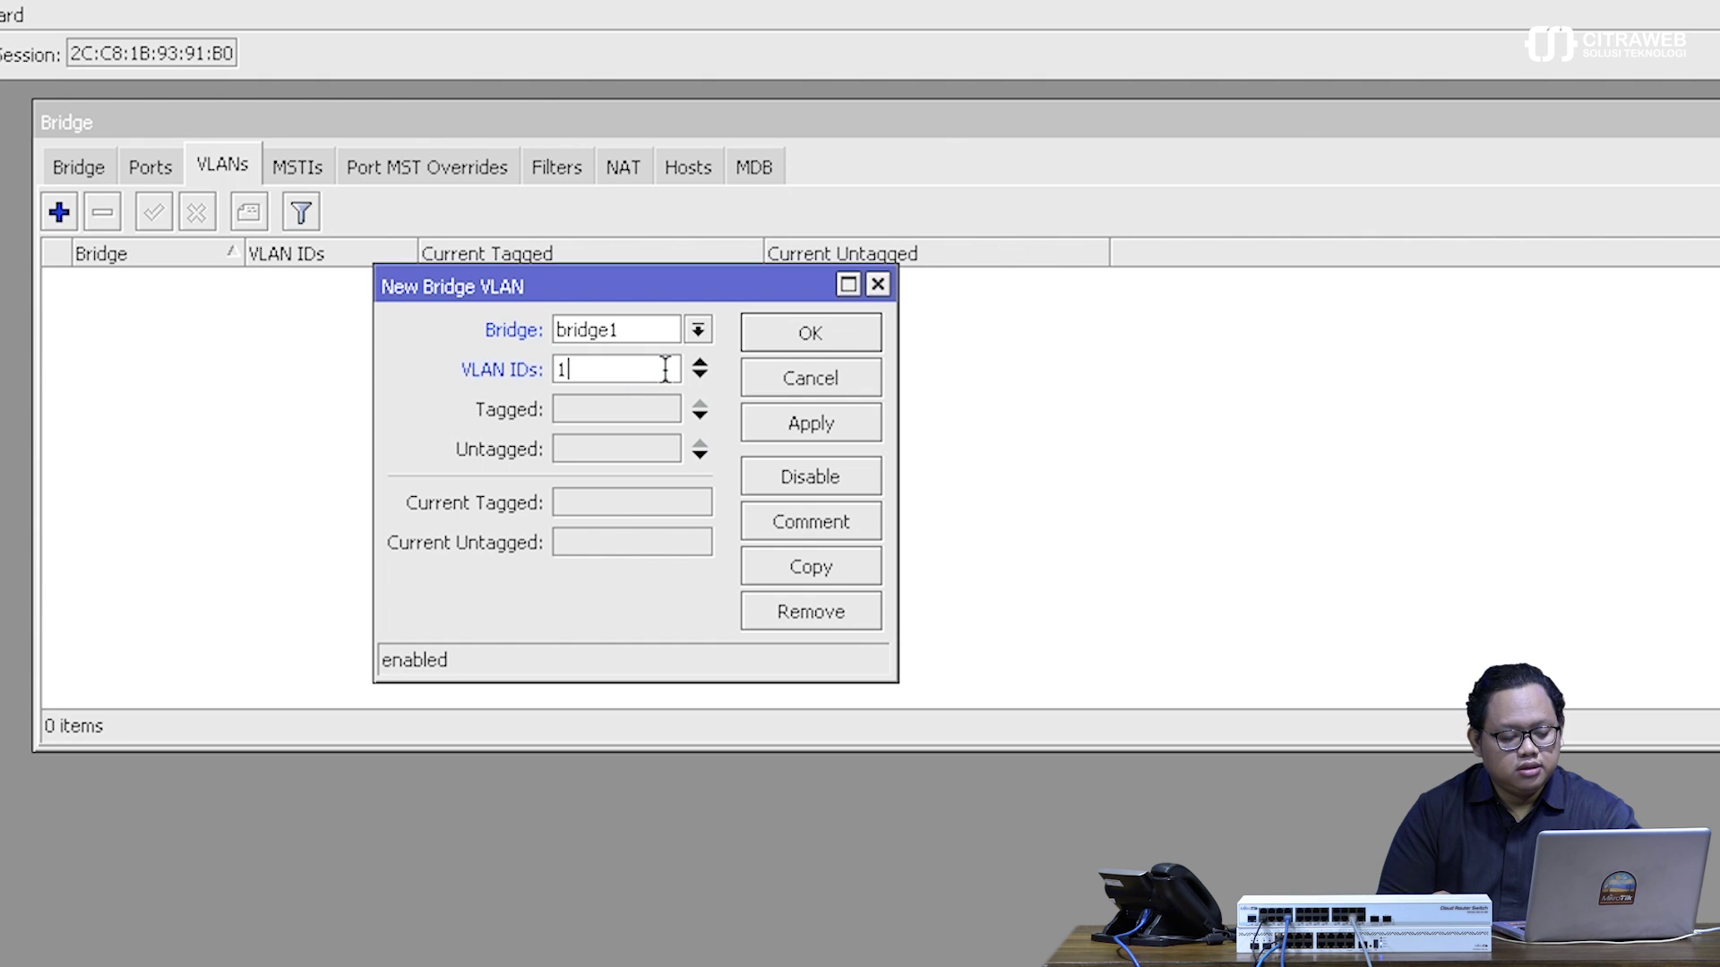
{"action": "type", "text": "1"}
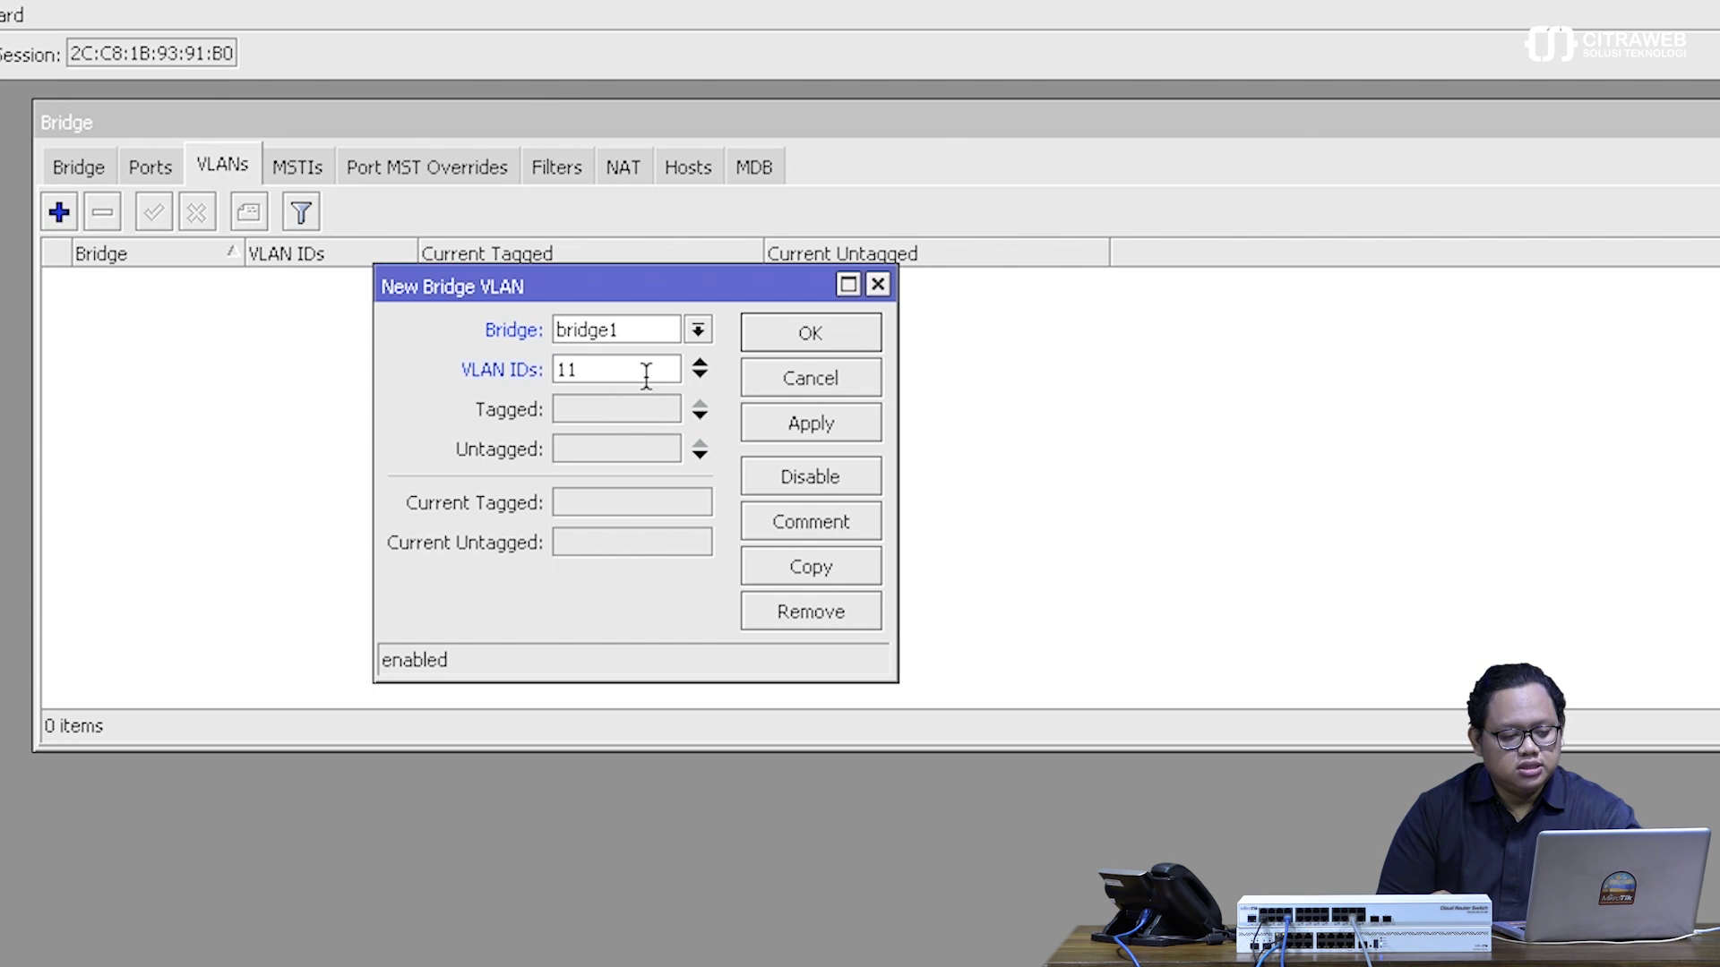
{"action": "left_click", "coordinate": [631, 416]}
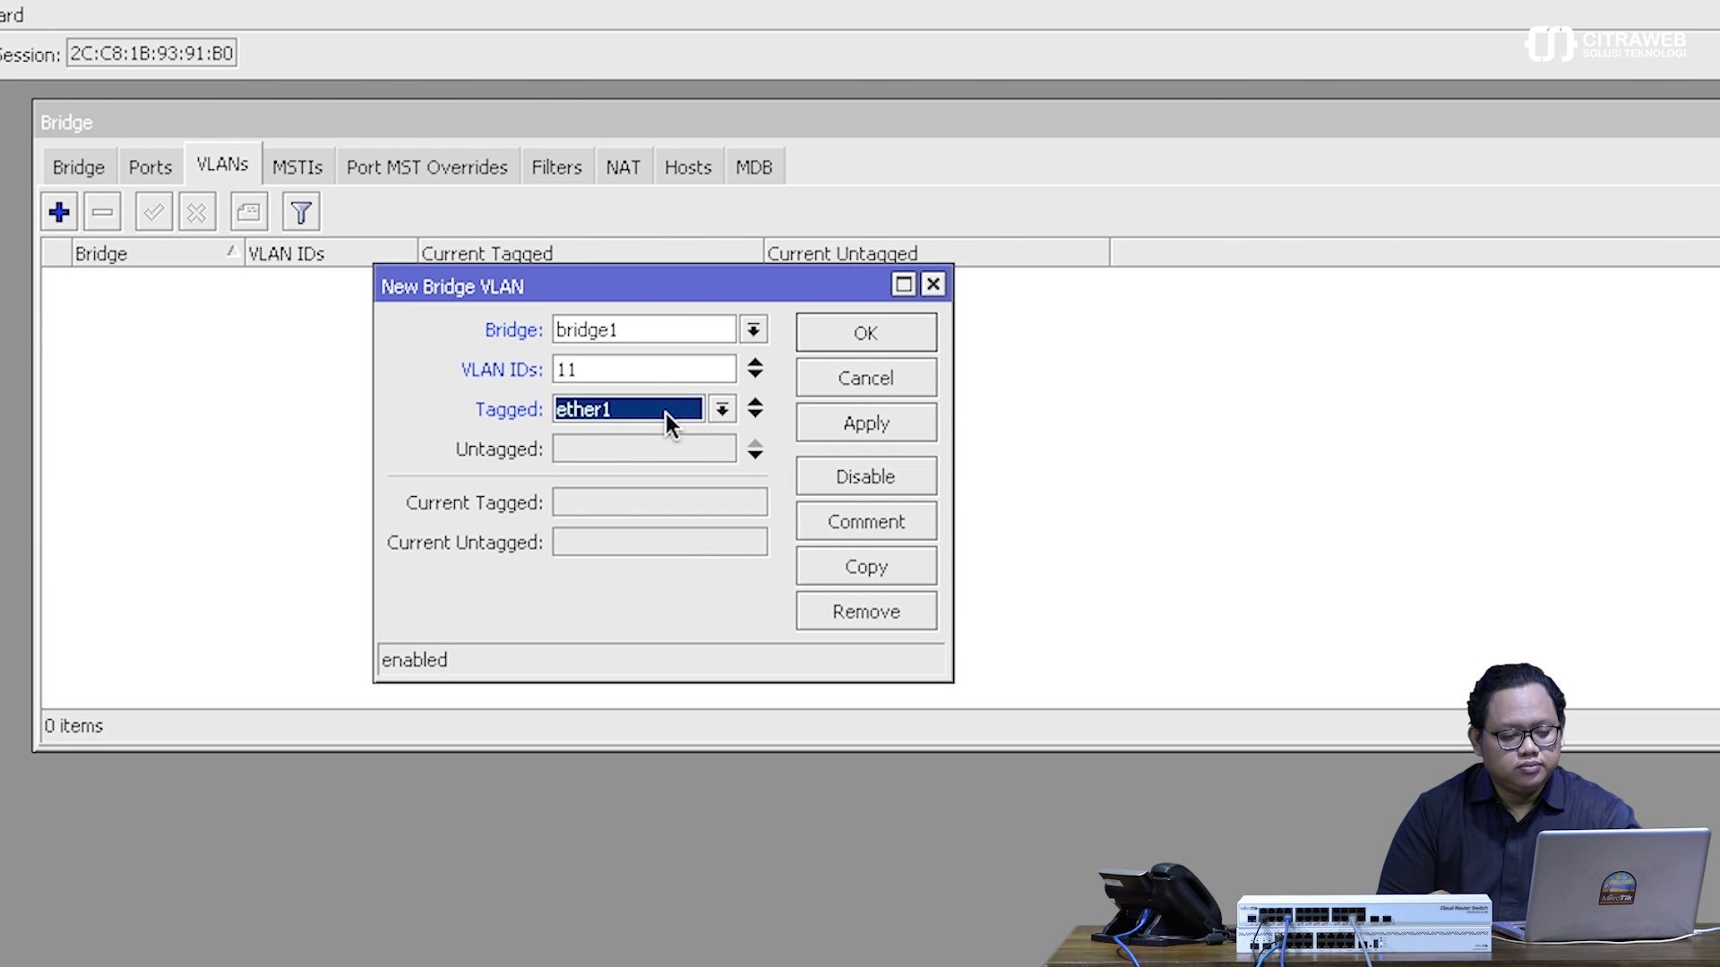
{"action": "left_click", "coordinate": [861, 422]}
{"action": "left_click", "coordinate": [858, 337]}
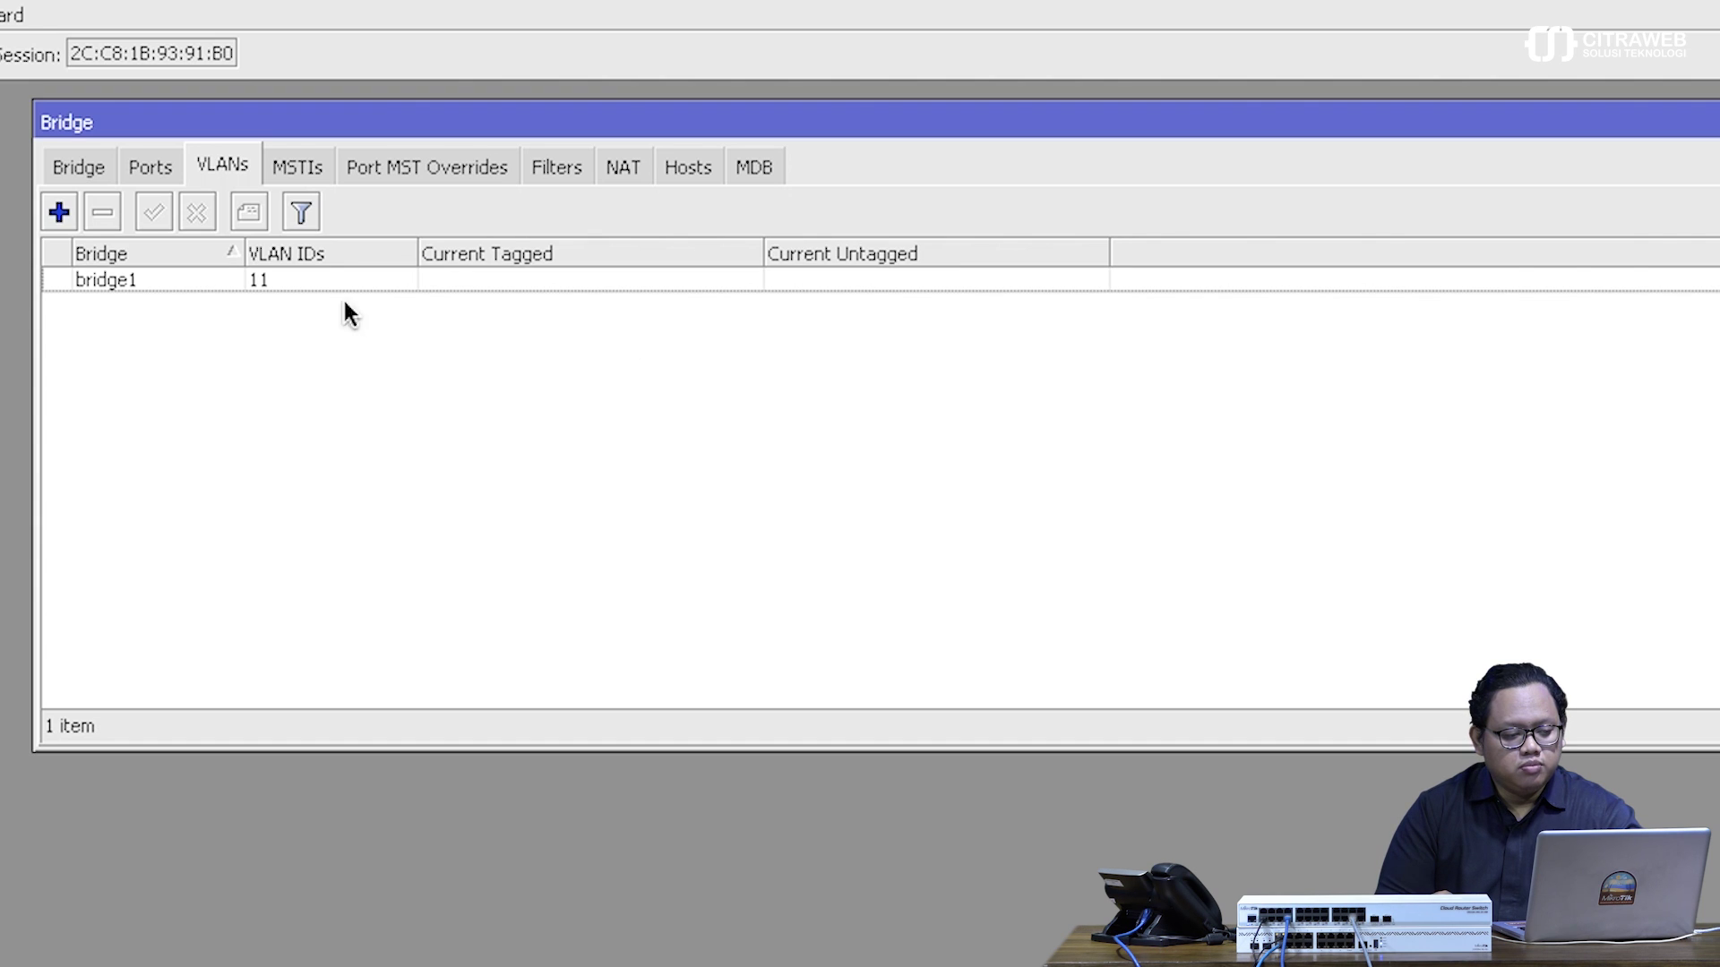
- Add a bridge1 VLAN entry for VLAN ID 12 with ether1 and ether7 tagged
{"action": "left_click", "coordinate": [60, 217]}
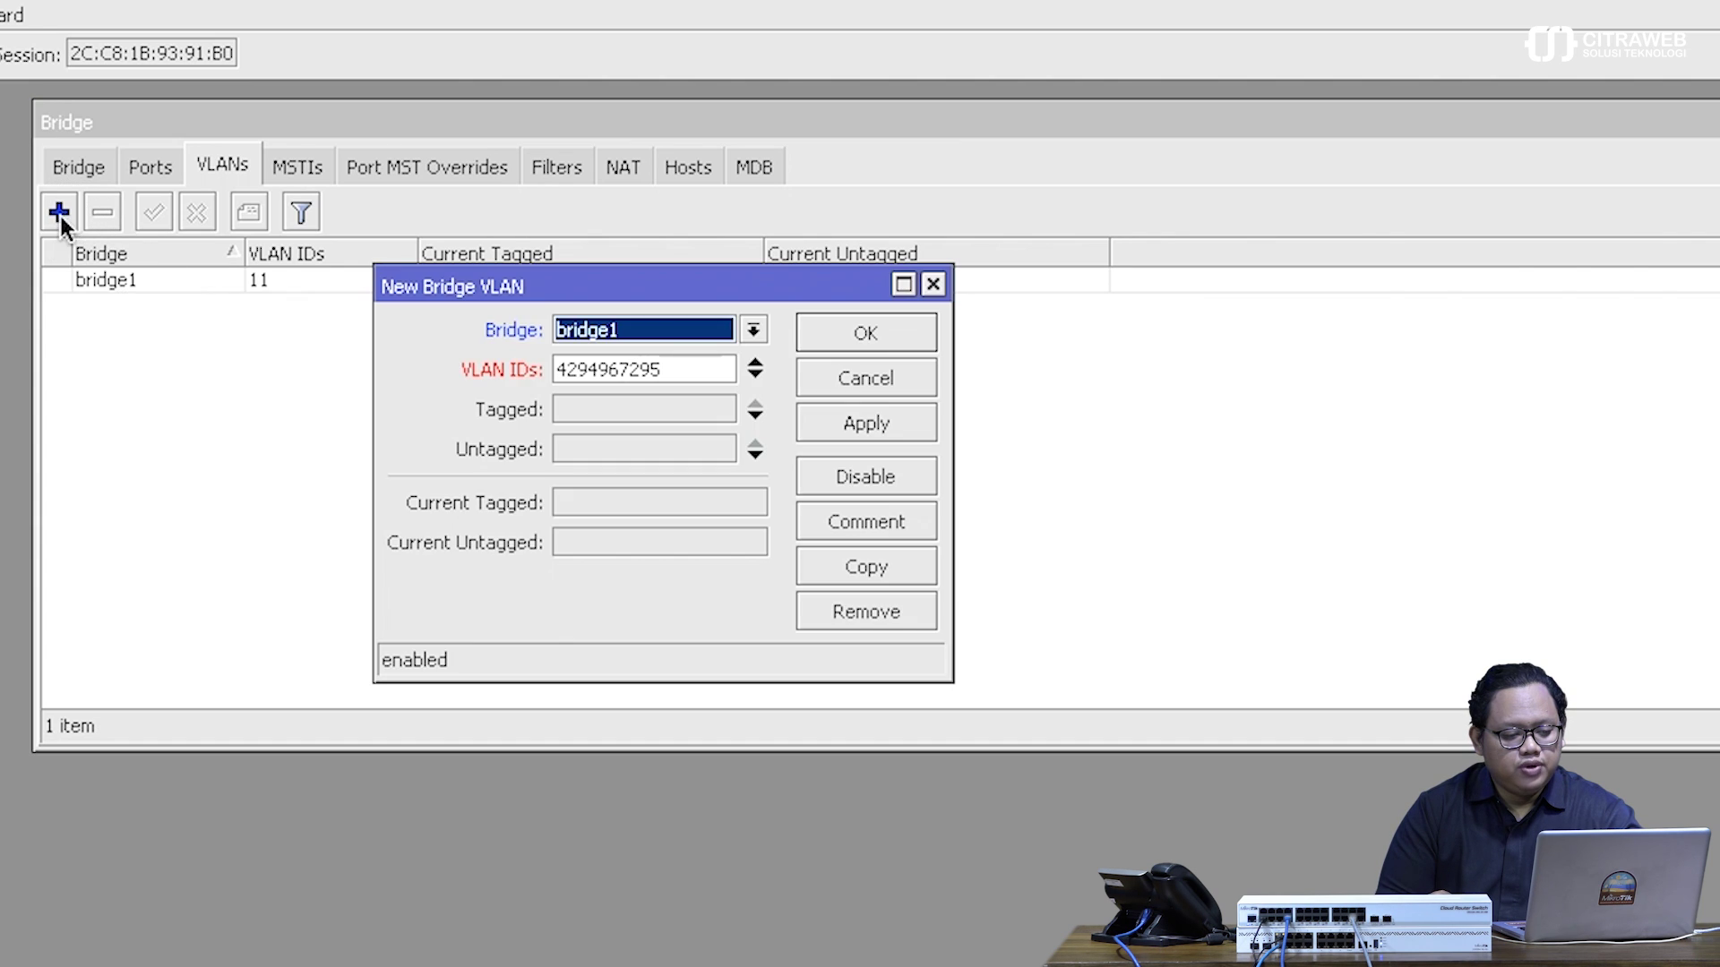
{"action": "double_click", "coordinate": [605, 367]}
{"action": "type", "text": "12"}
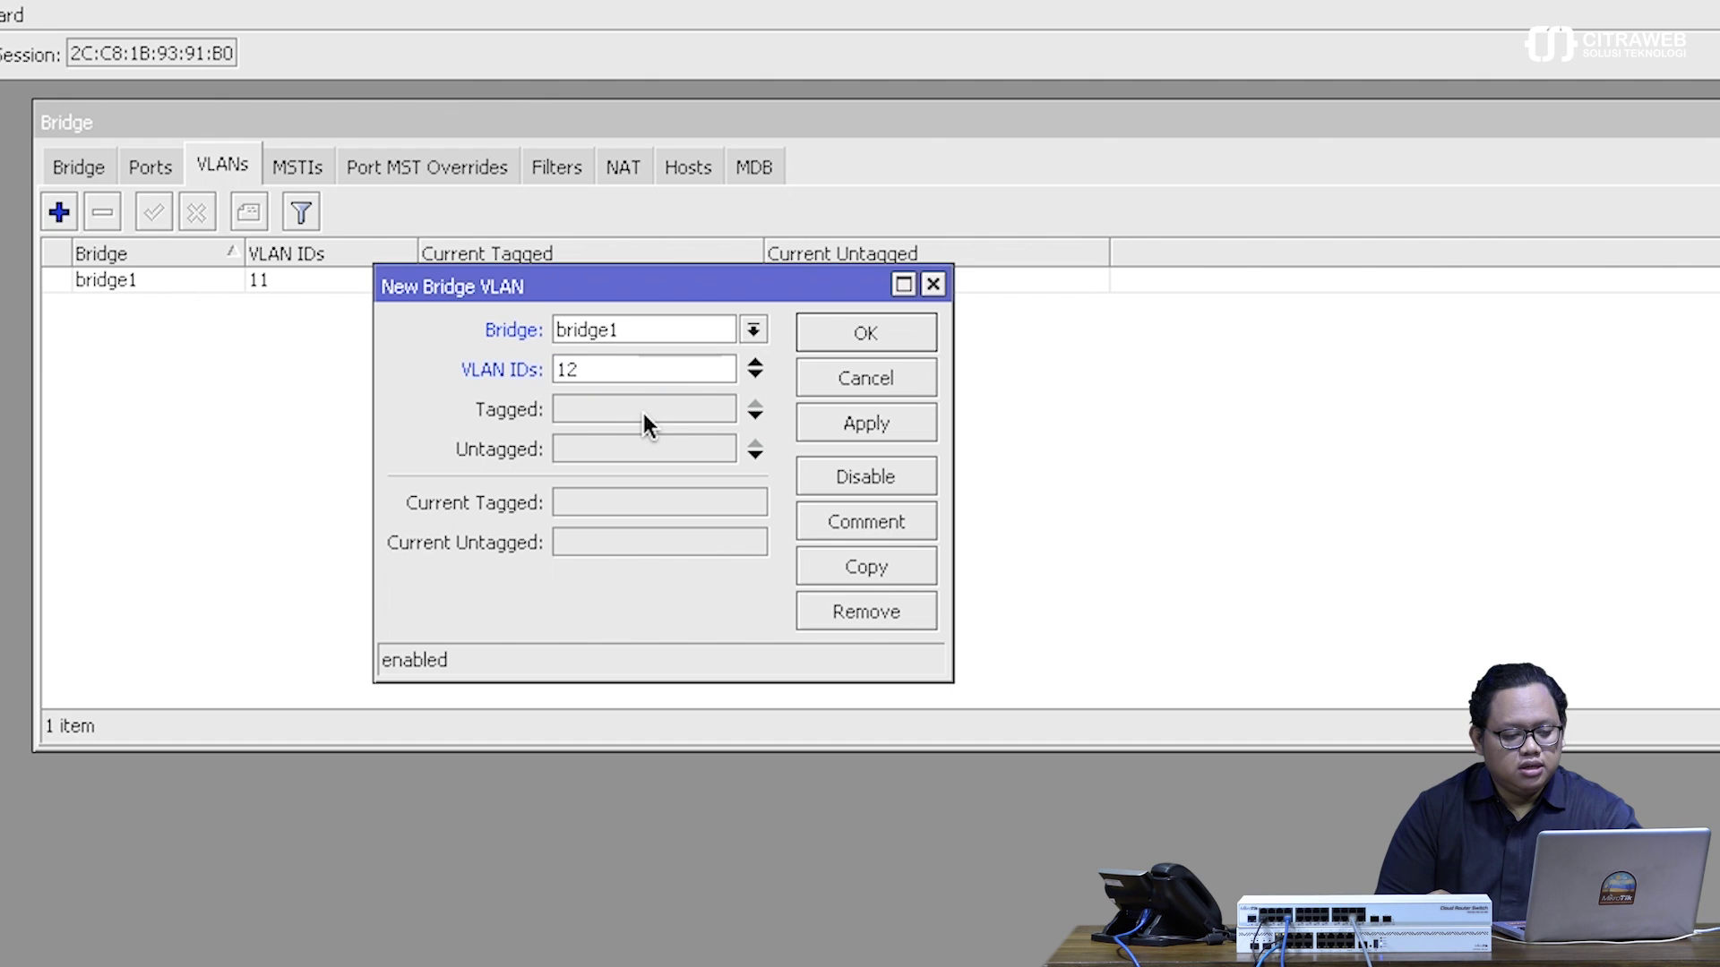
{"action": "left_click", "coordinate": [643, 412]}
{"action": "left_click", "coordinate": [755, 415]}
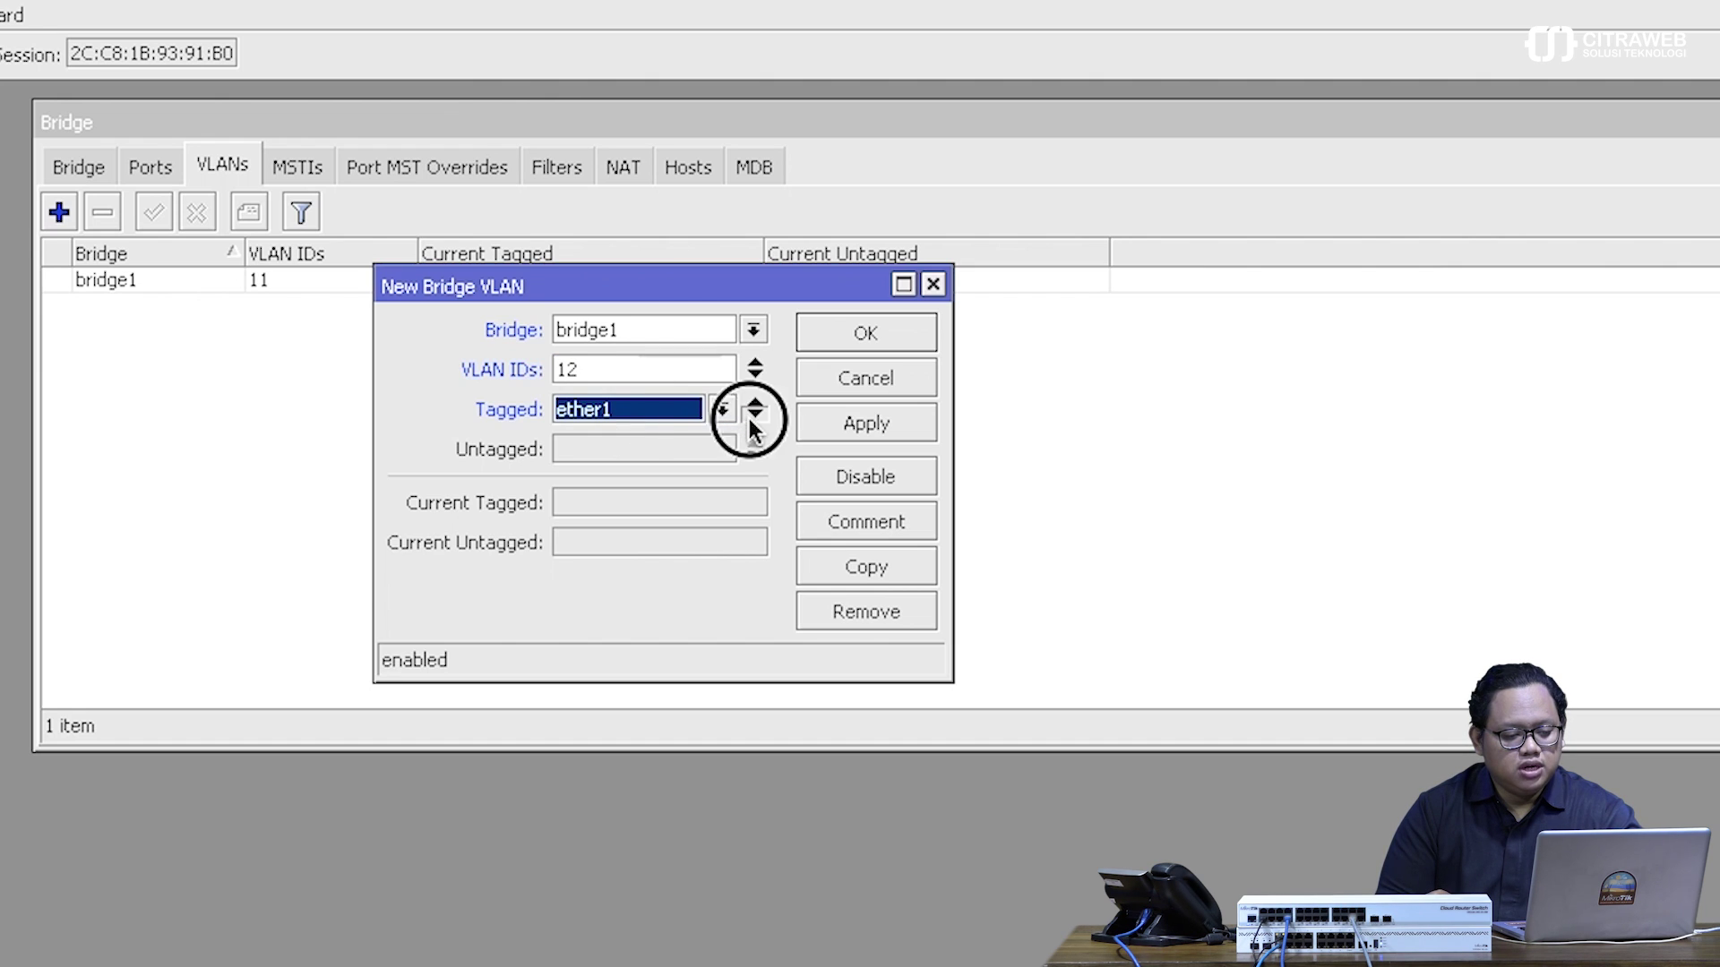
{"action": "left_click", "coordinate": [722, 449]}
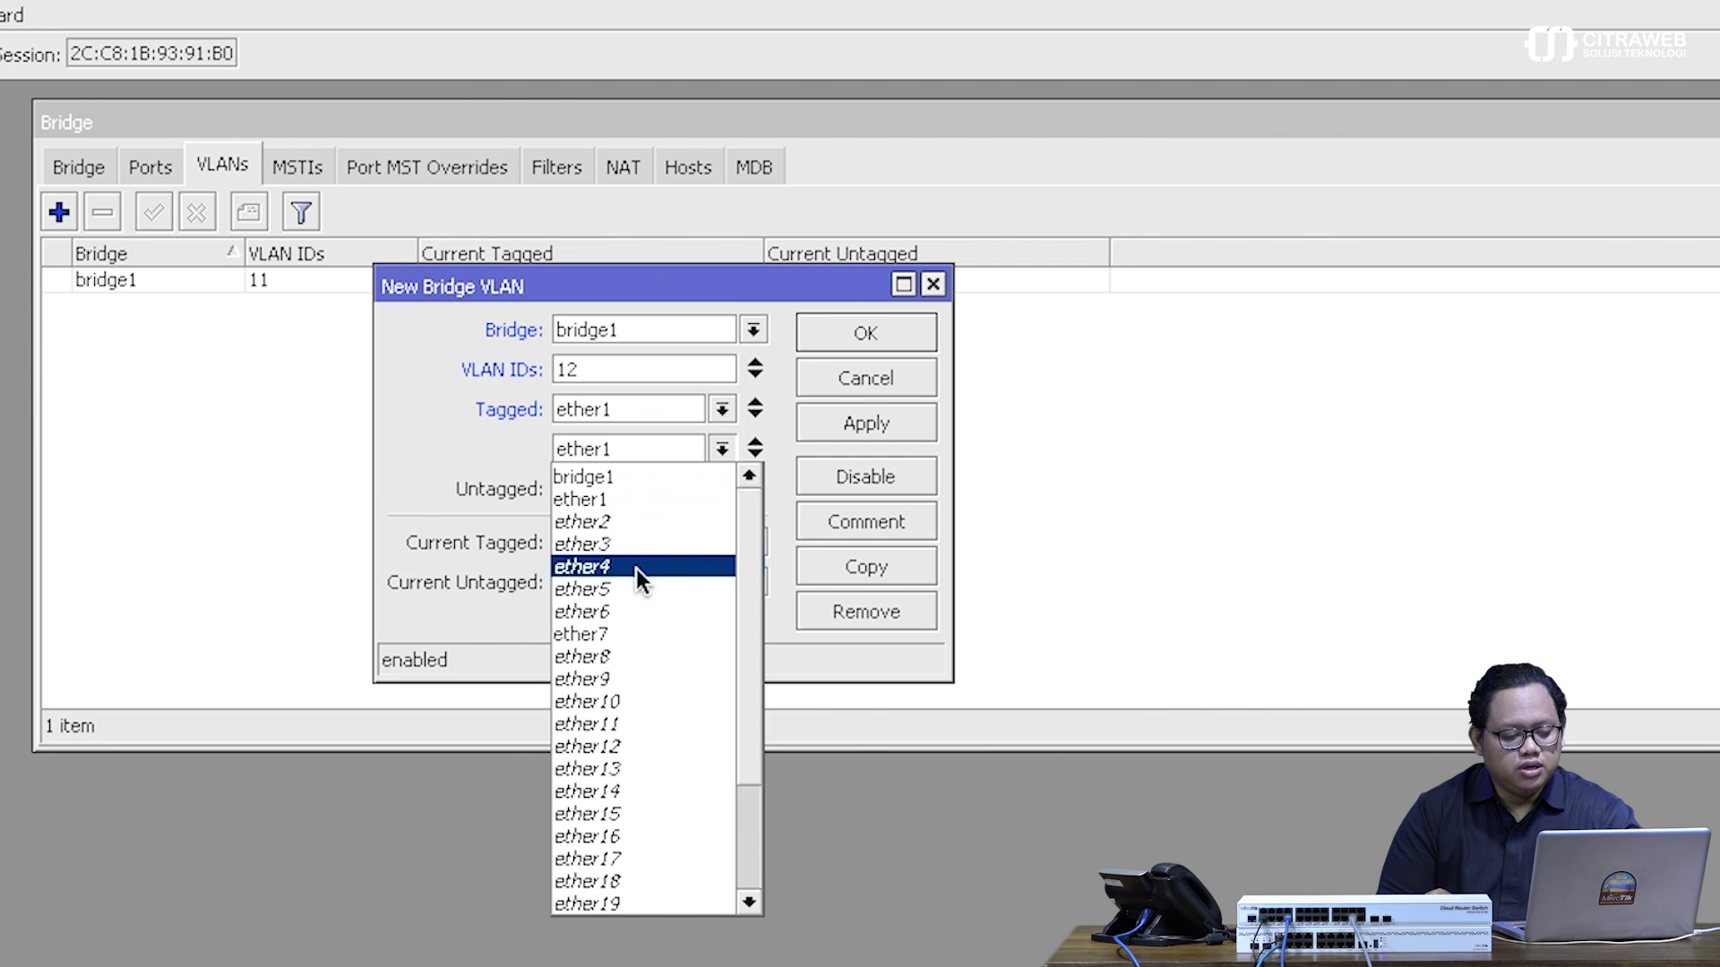
{"action": "left_click", "coordinate": [626, 633]}
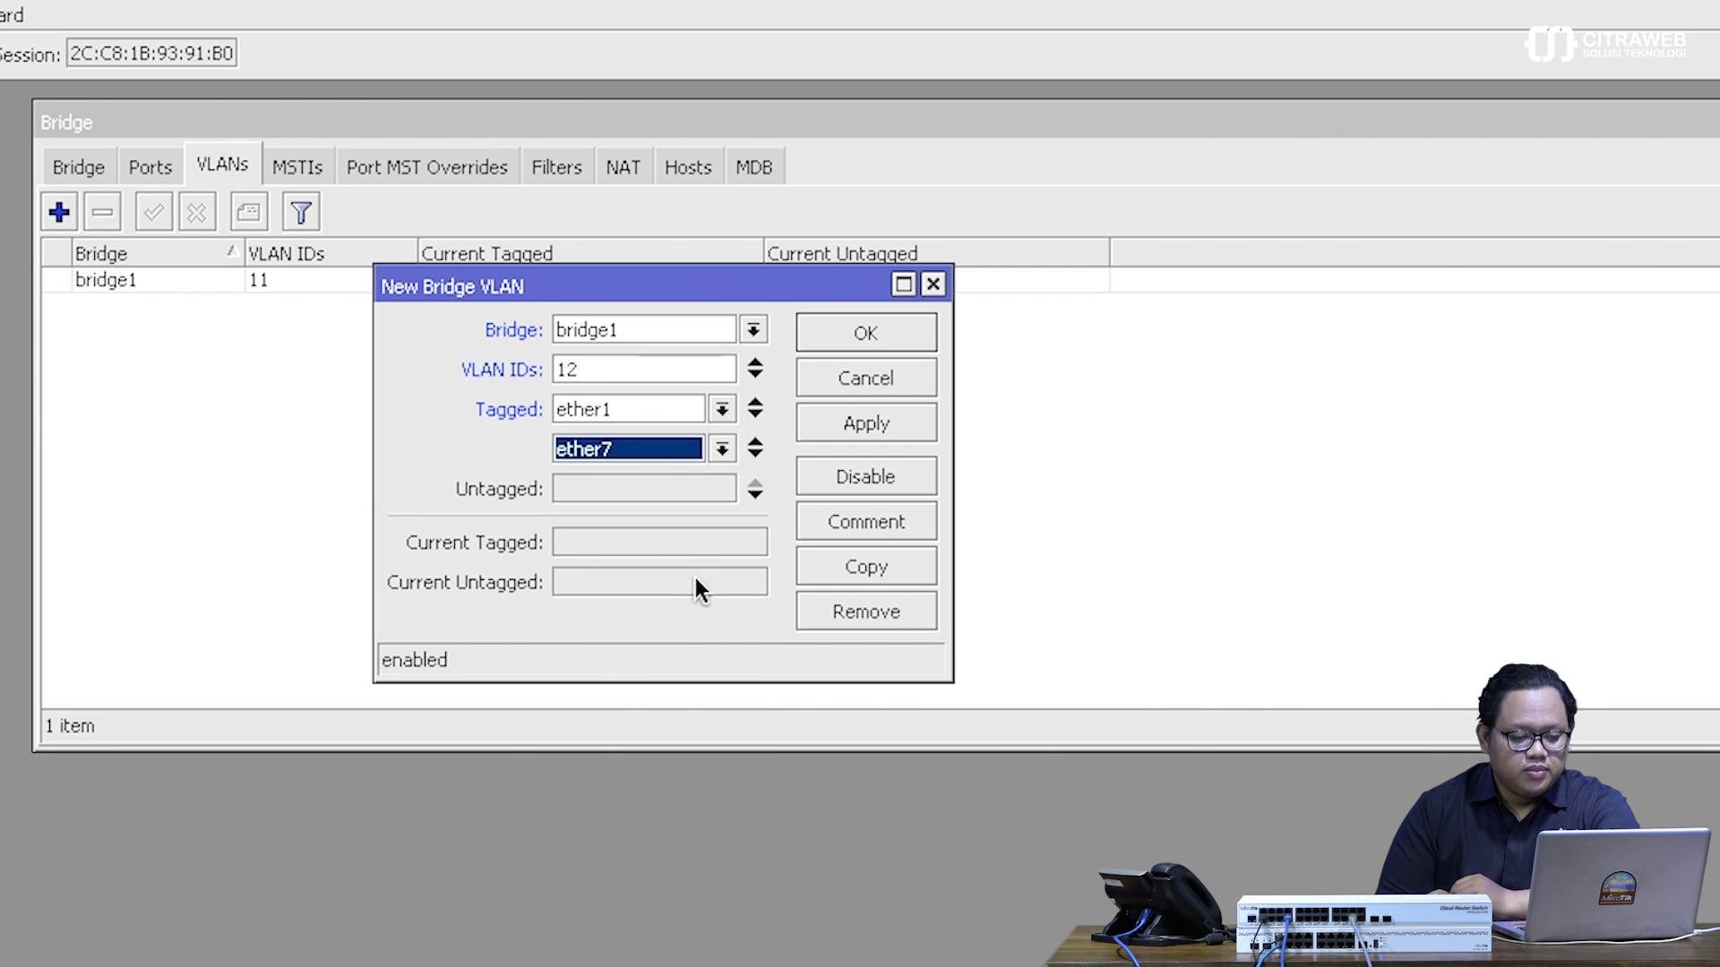
{"action": "left_click", "coordinate": [877, 420]}
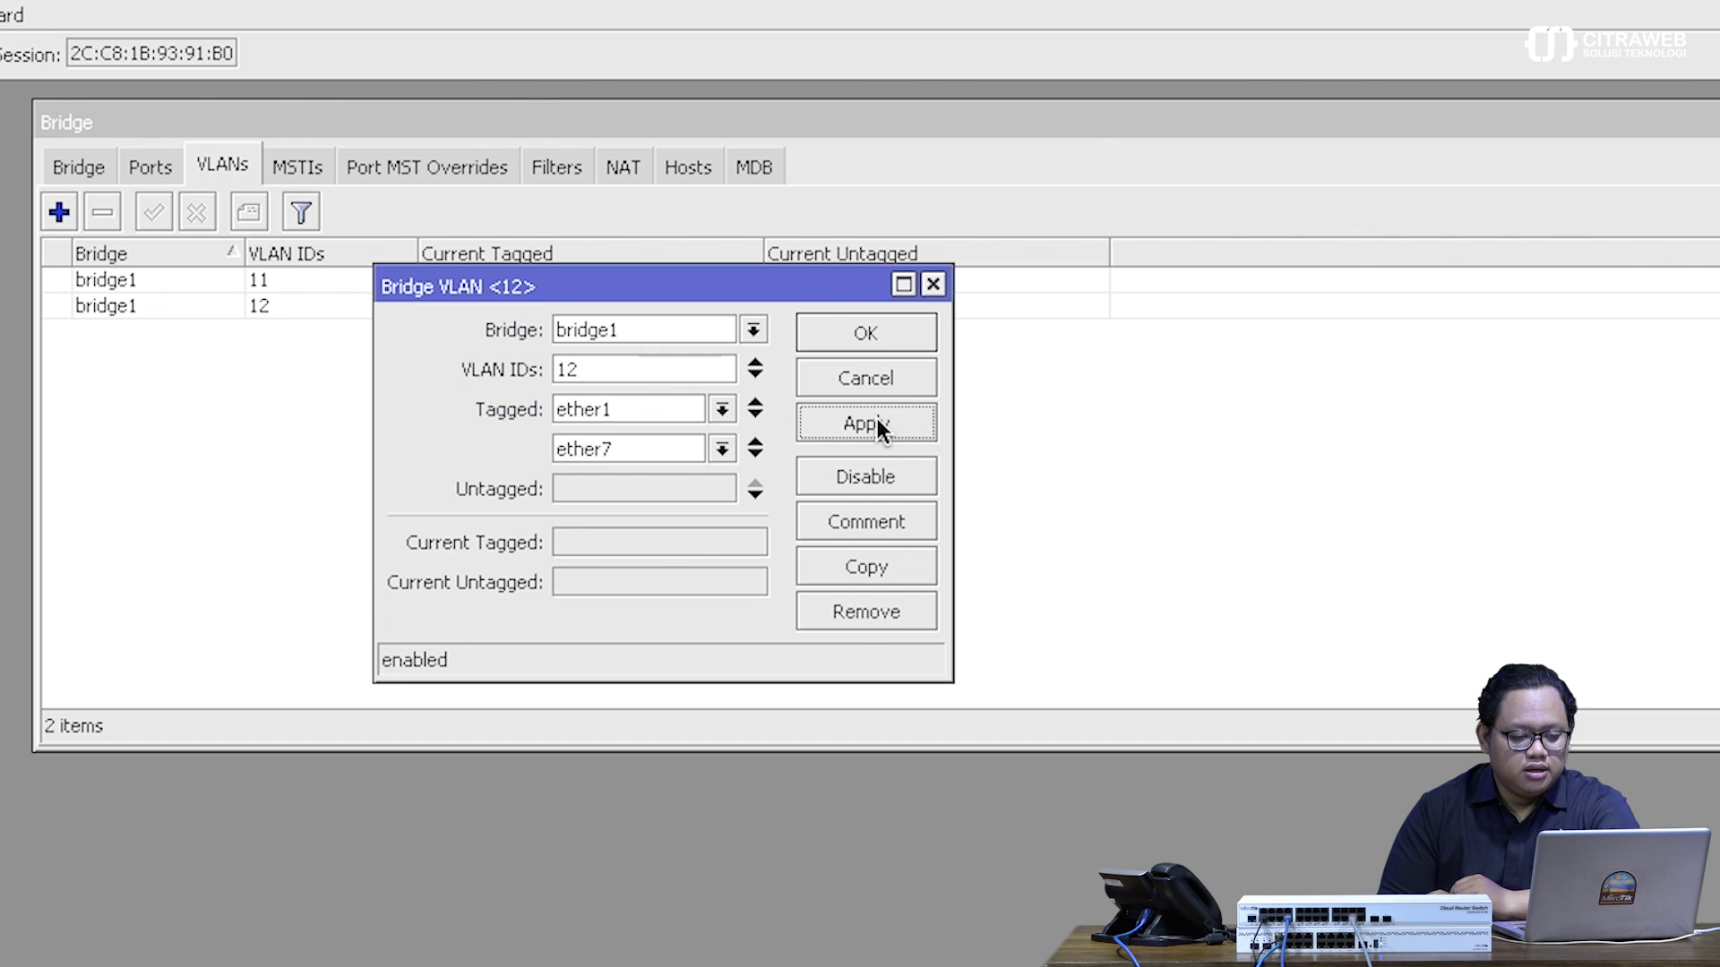
{"action": "left_click", "coordinate": [870, 335]}
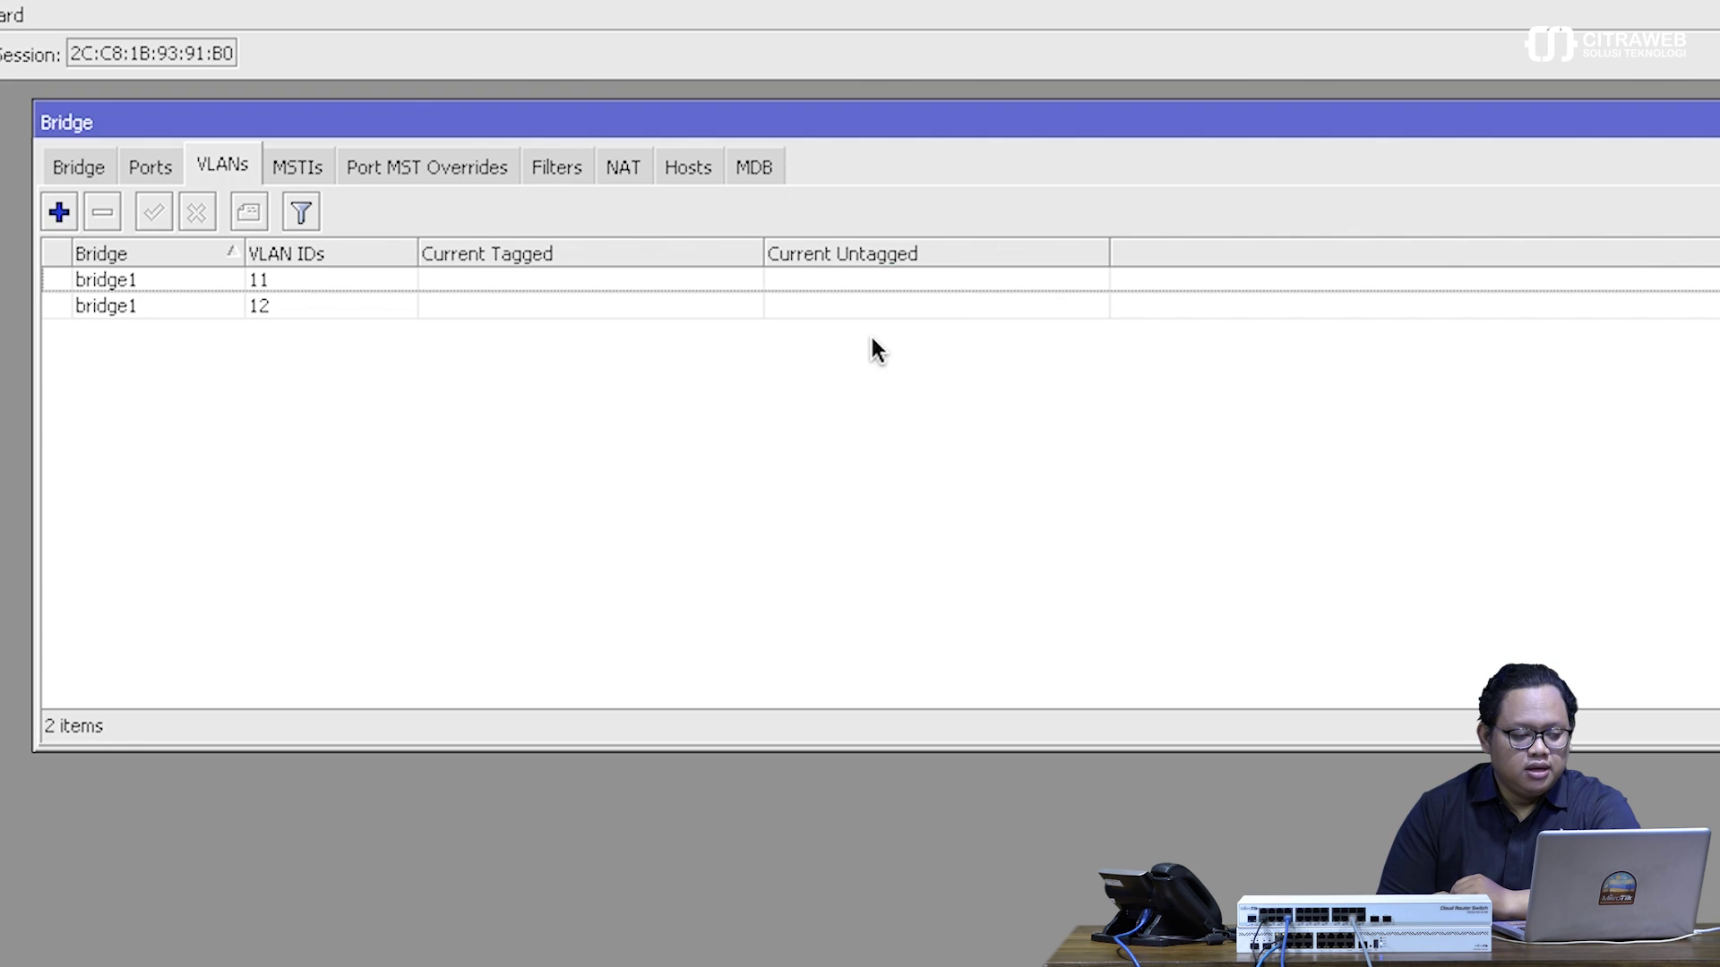
- Tick VLAN Filtering in bridge1's VLAN settings and save the bridge
{"action": "left_click", "coordinate": [77, 170]}
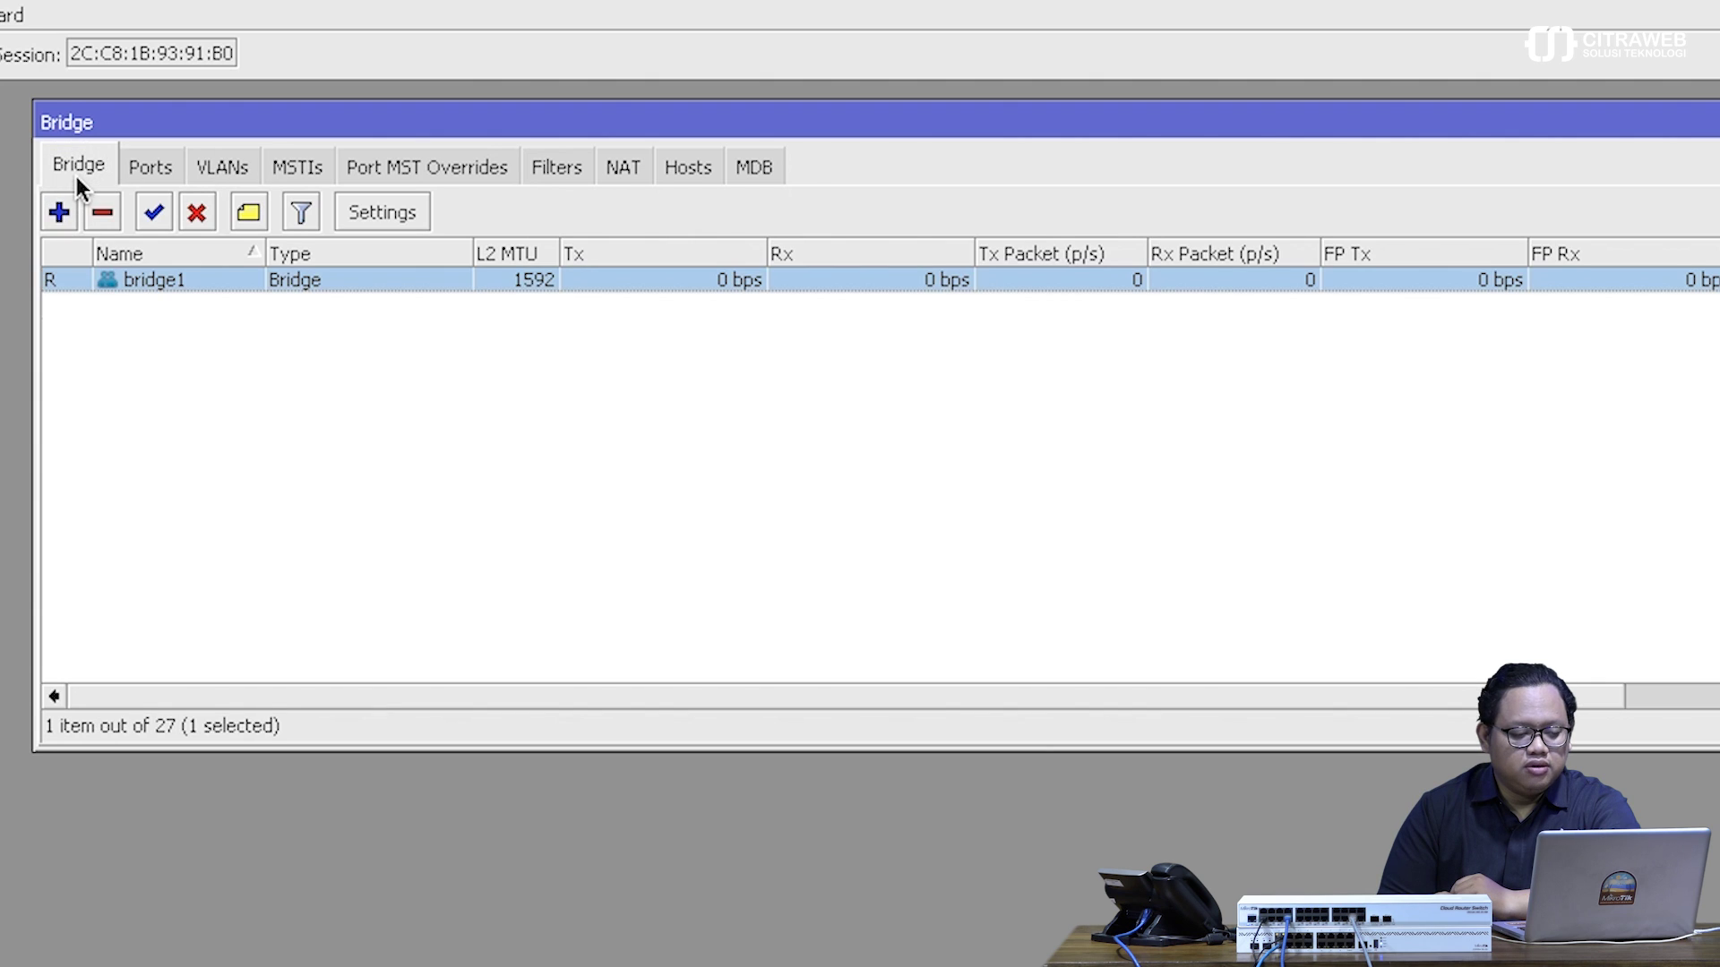
{"action": "double_click", "coordinate": [181, 281]}
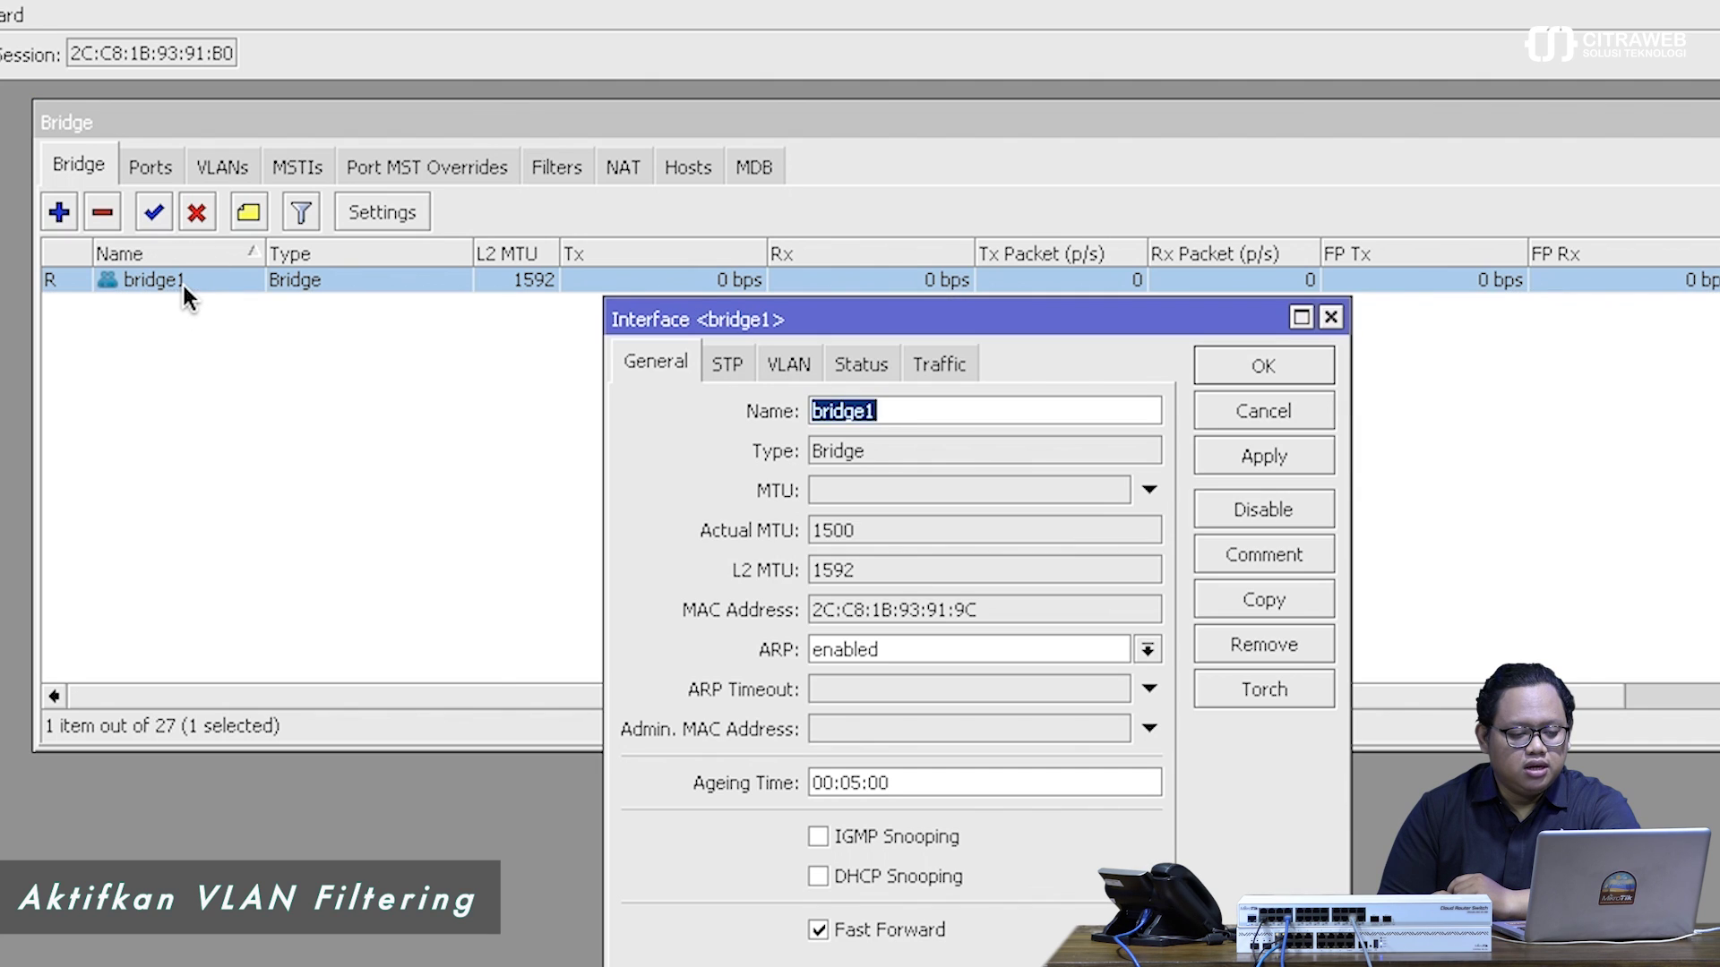
{"action": "left_click", "coordinate": [790, 368]}
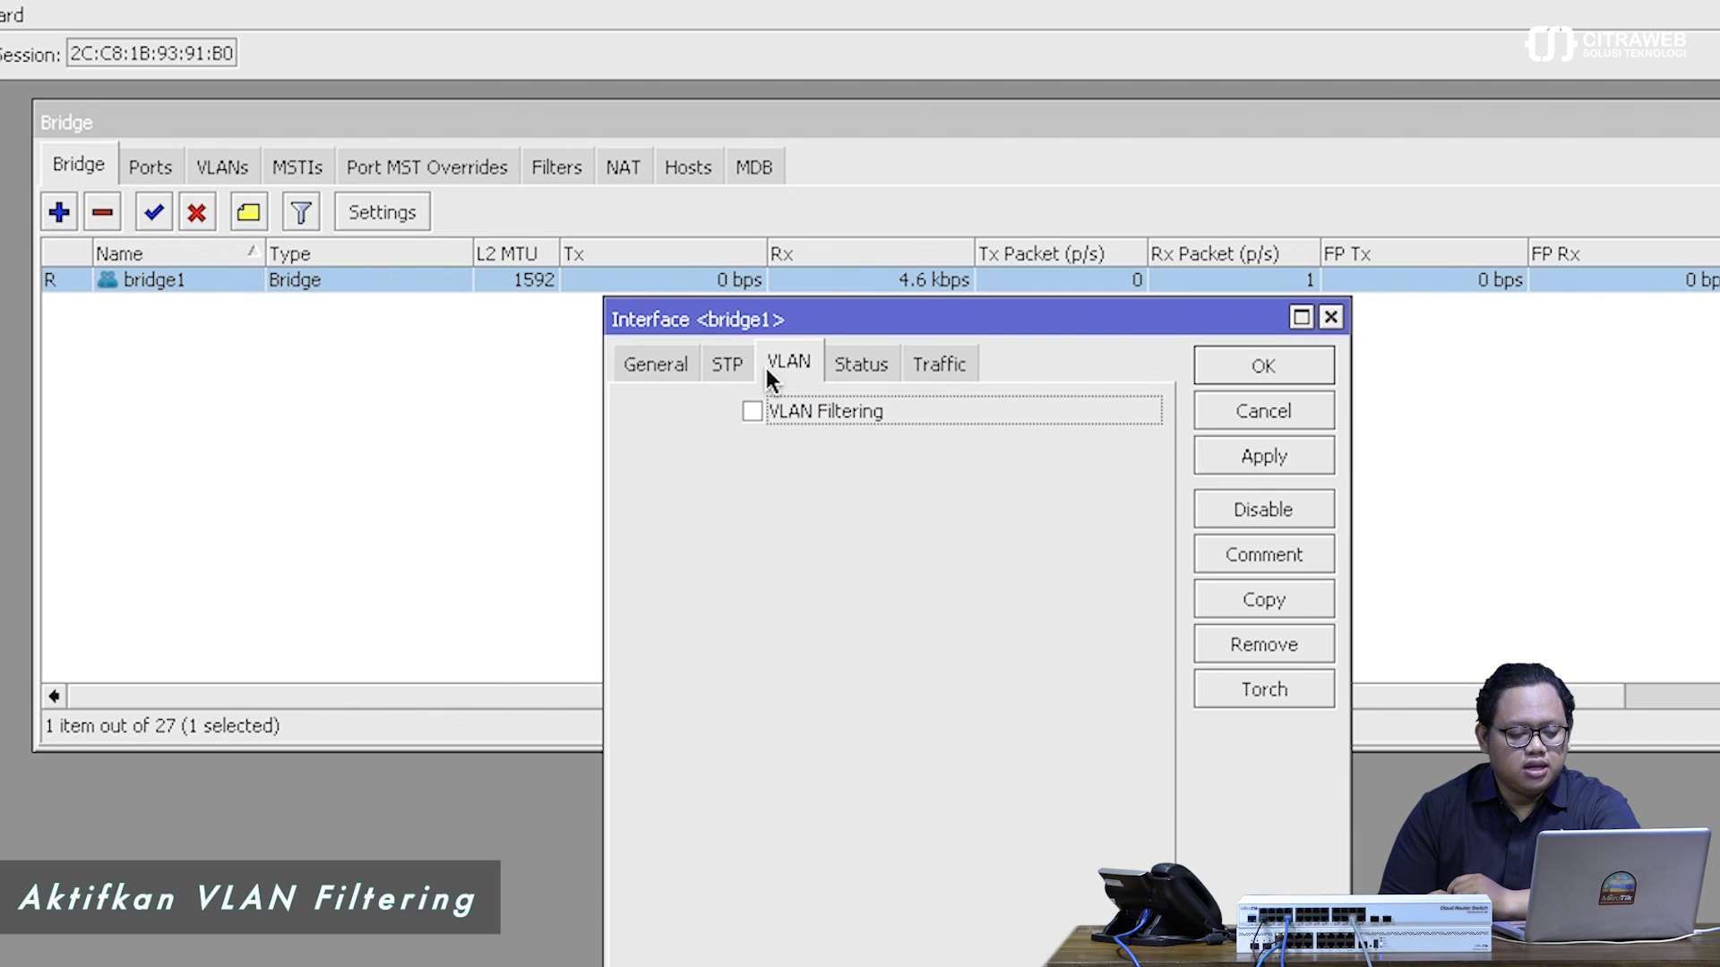
{"action": "left_click", "coordinate": [790, 411]}
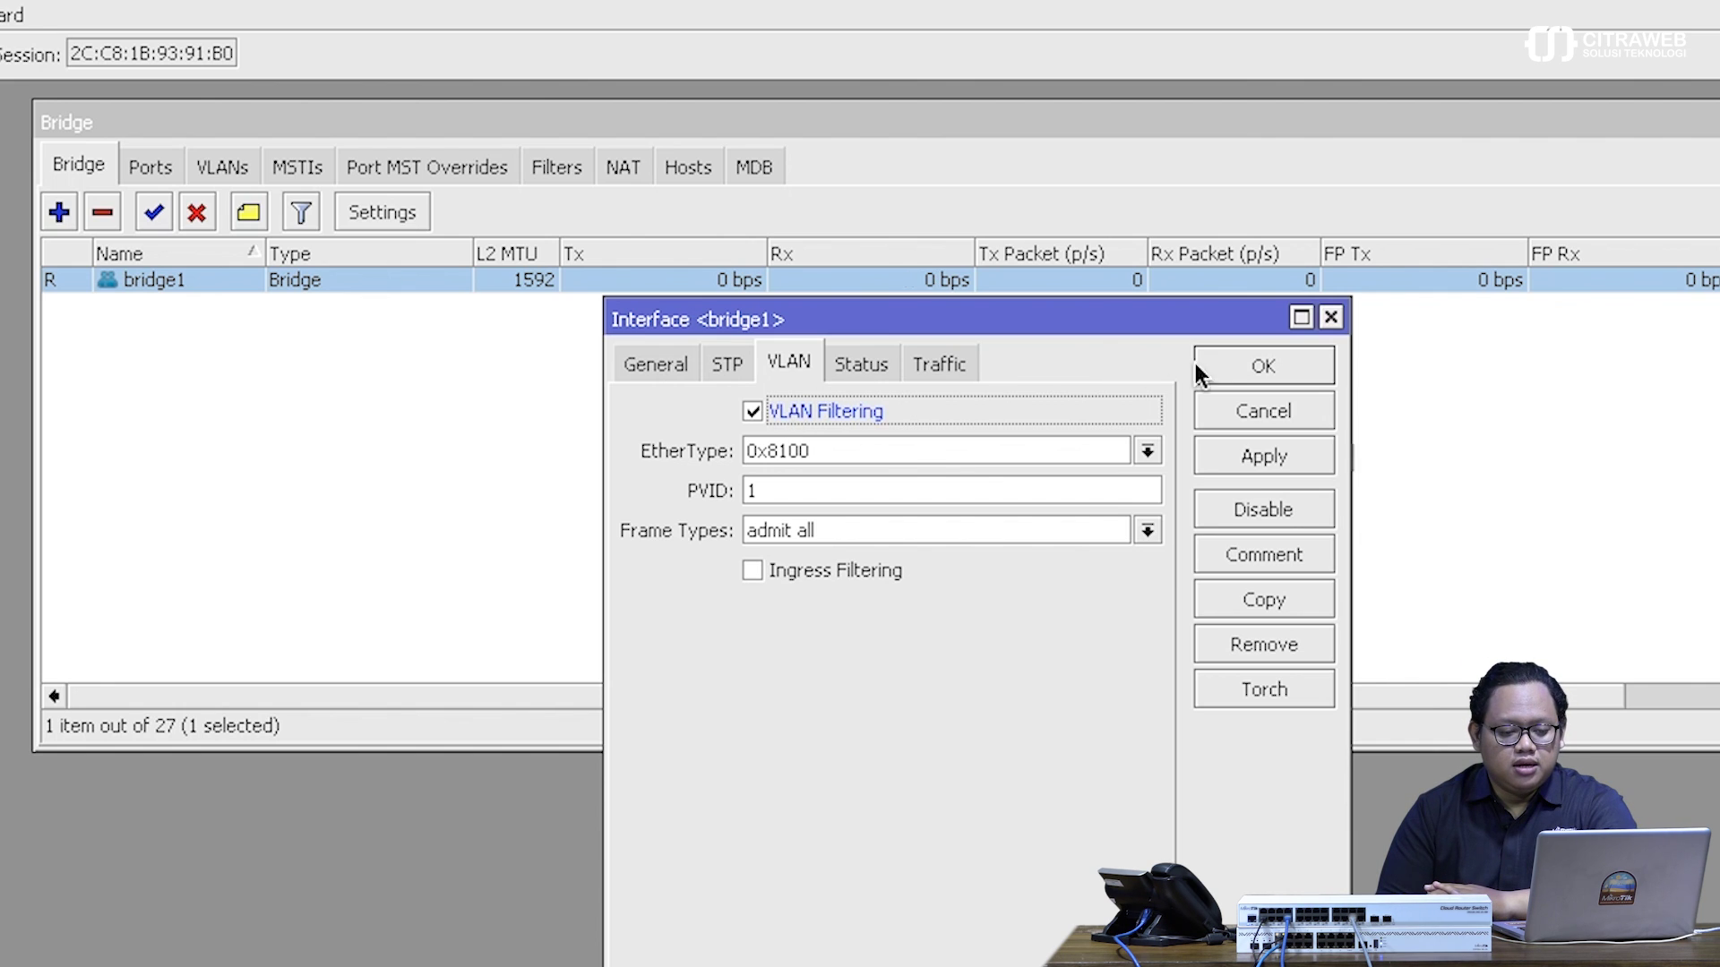
{"action": "left_click", "coordinate": [1267, 364]}
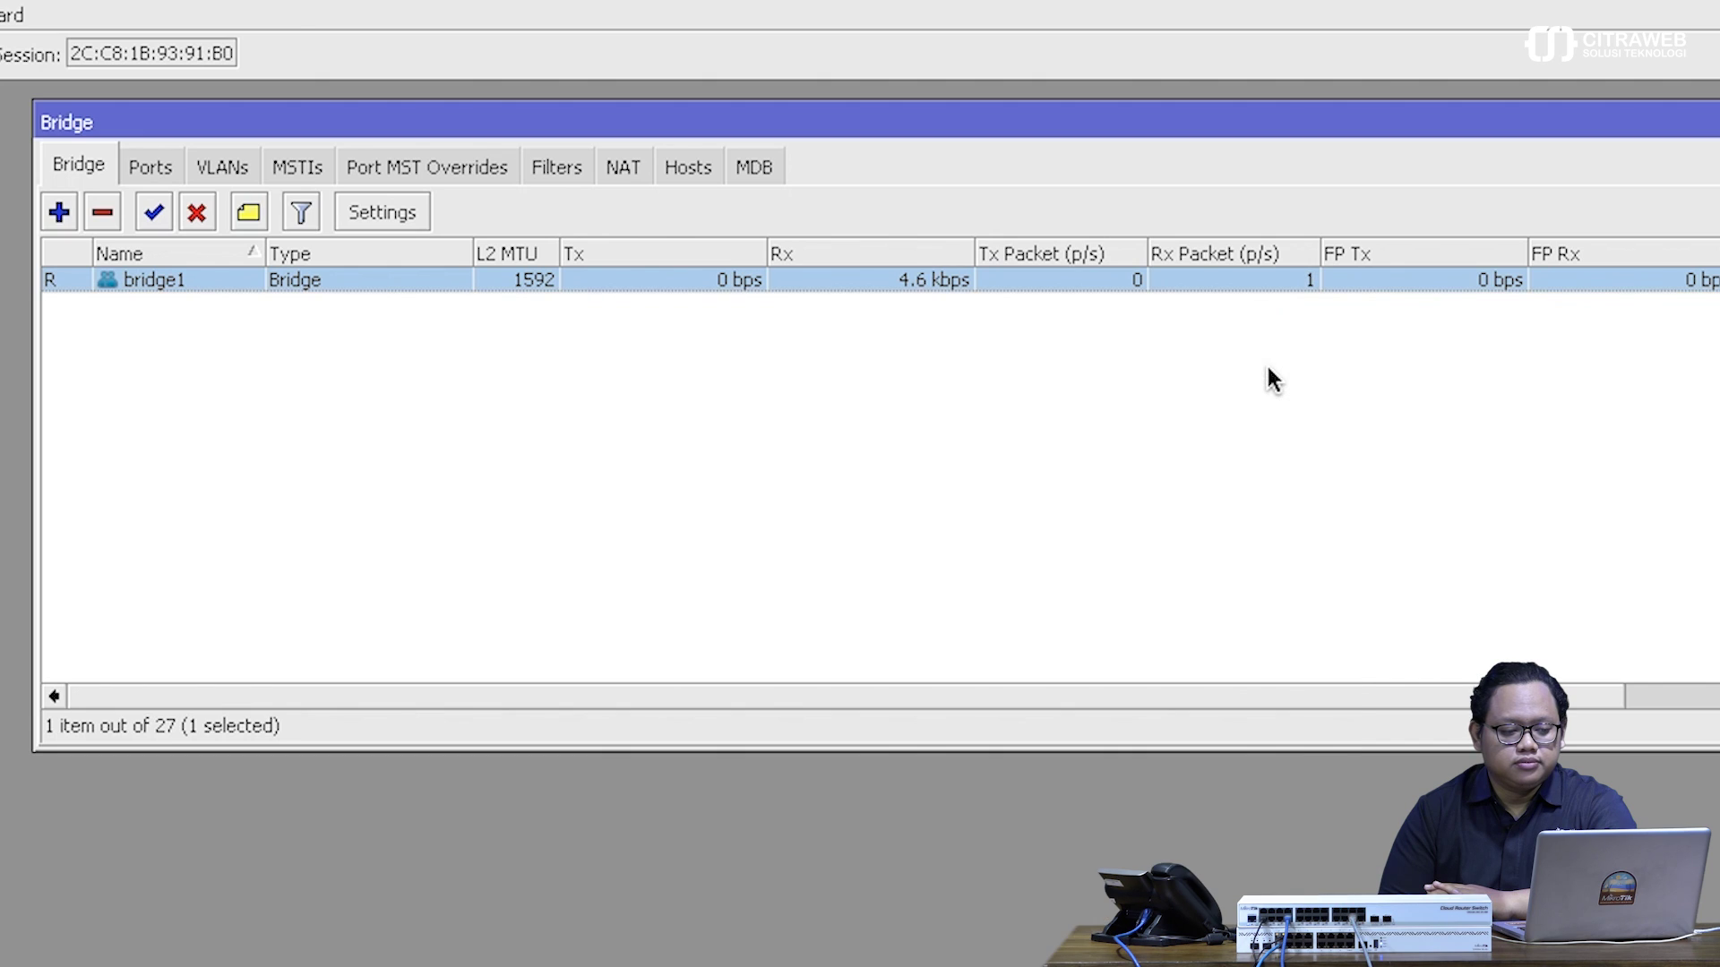
- Review the bridge VLAN table and select the VLAN 11 entry
{"action": "left_click", "coordinate": [233, 170]}
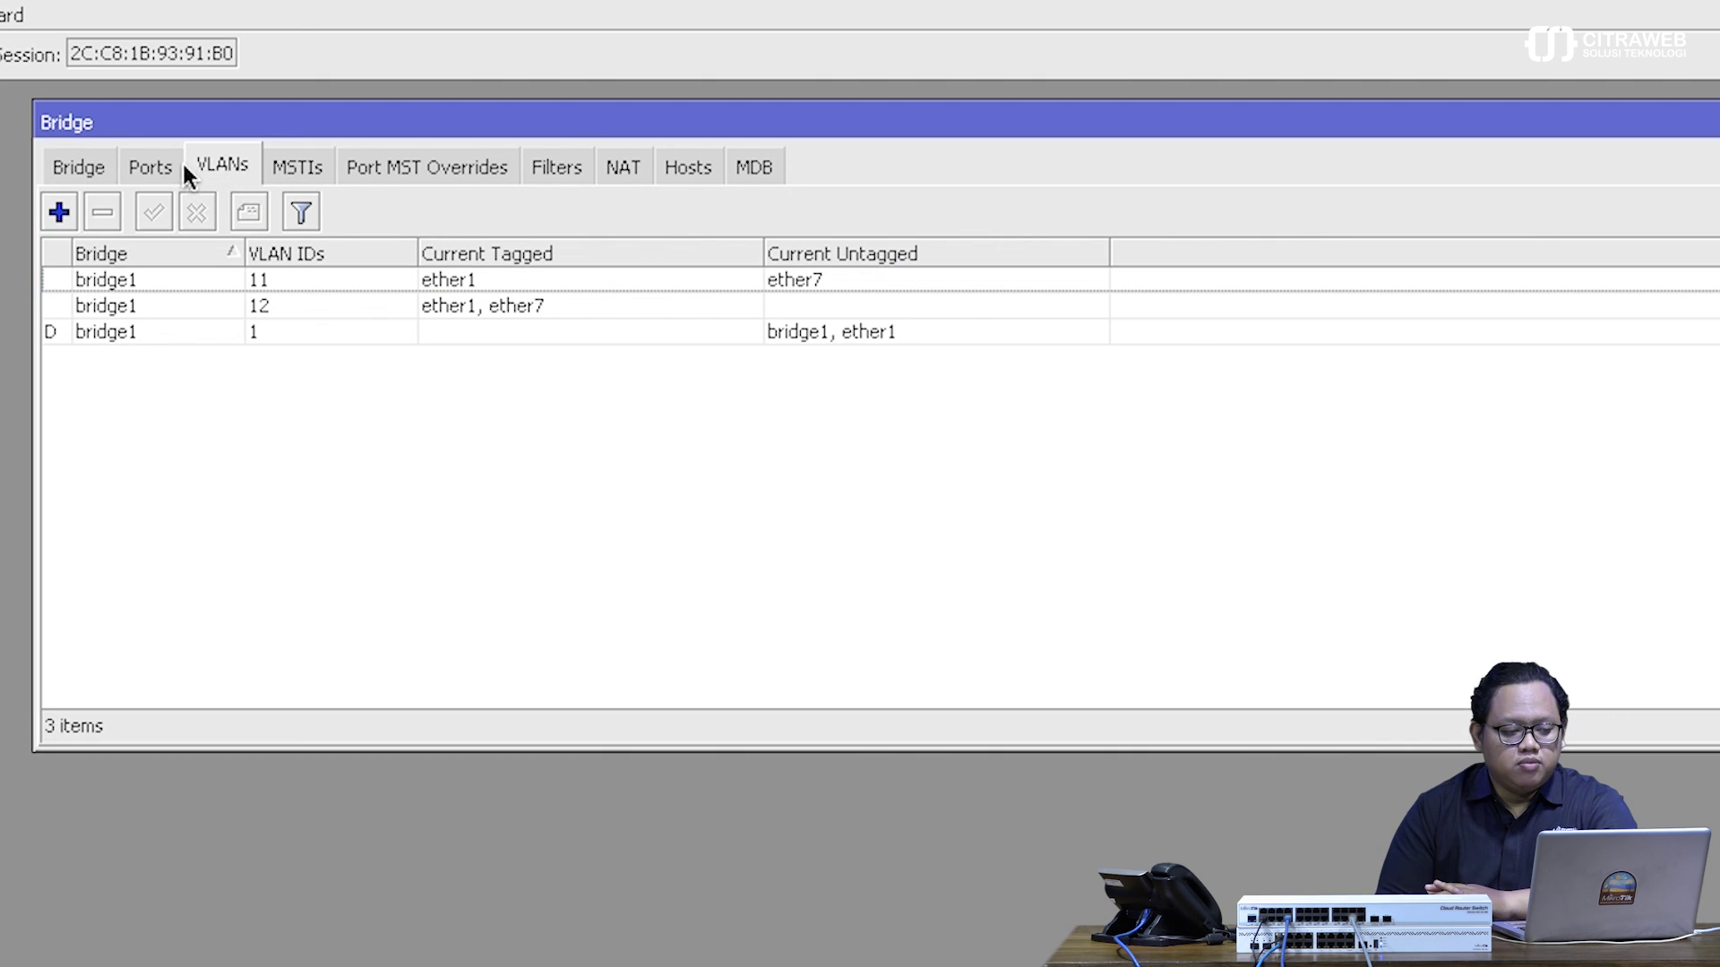
{"action": "left_click", "coordinate": [100, 170]}
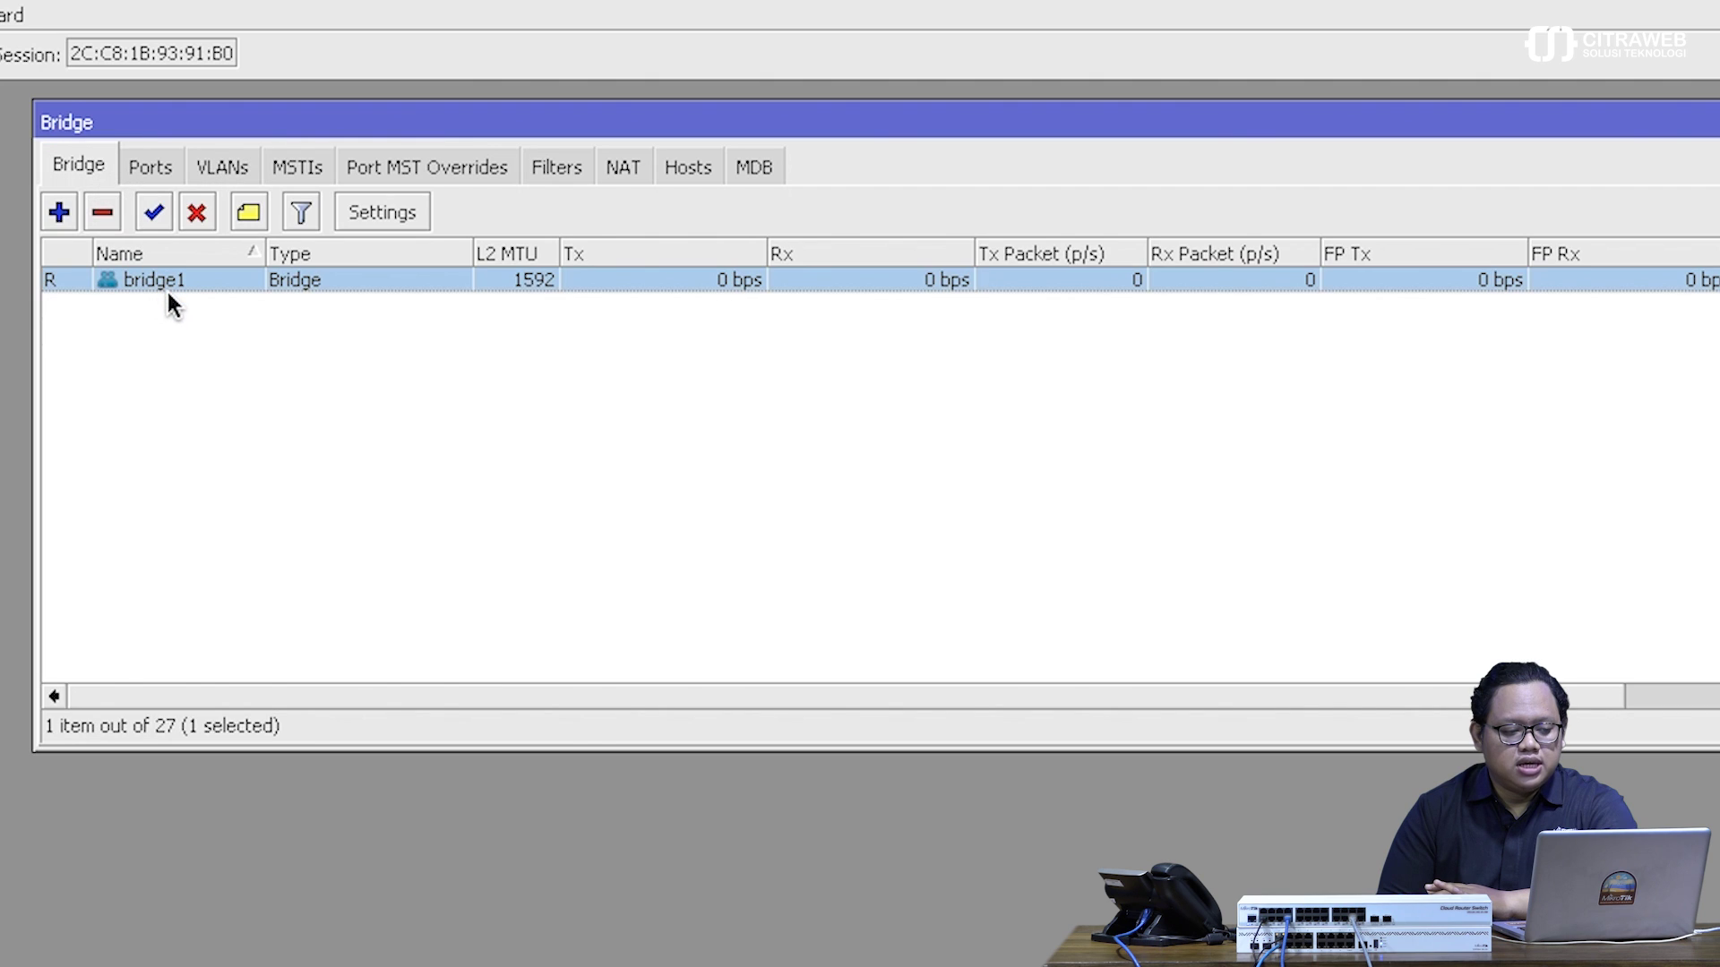
{"action": "left_click", "coordinate": [239, 168]}
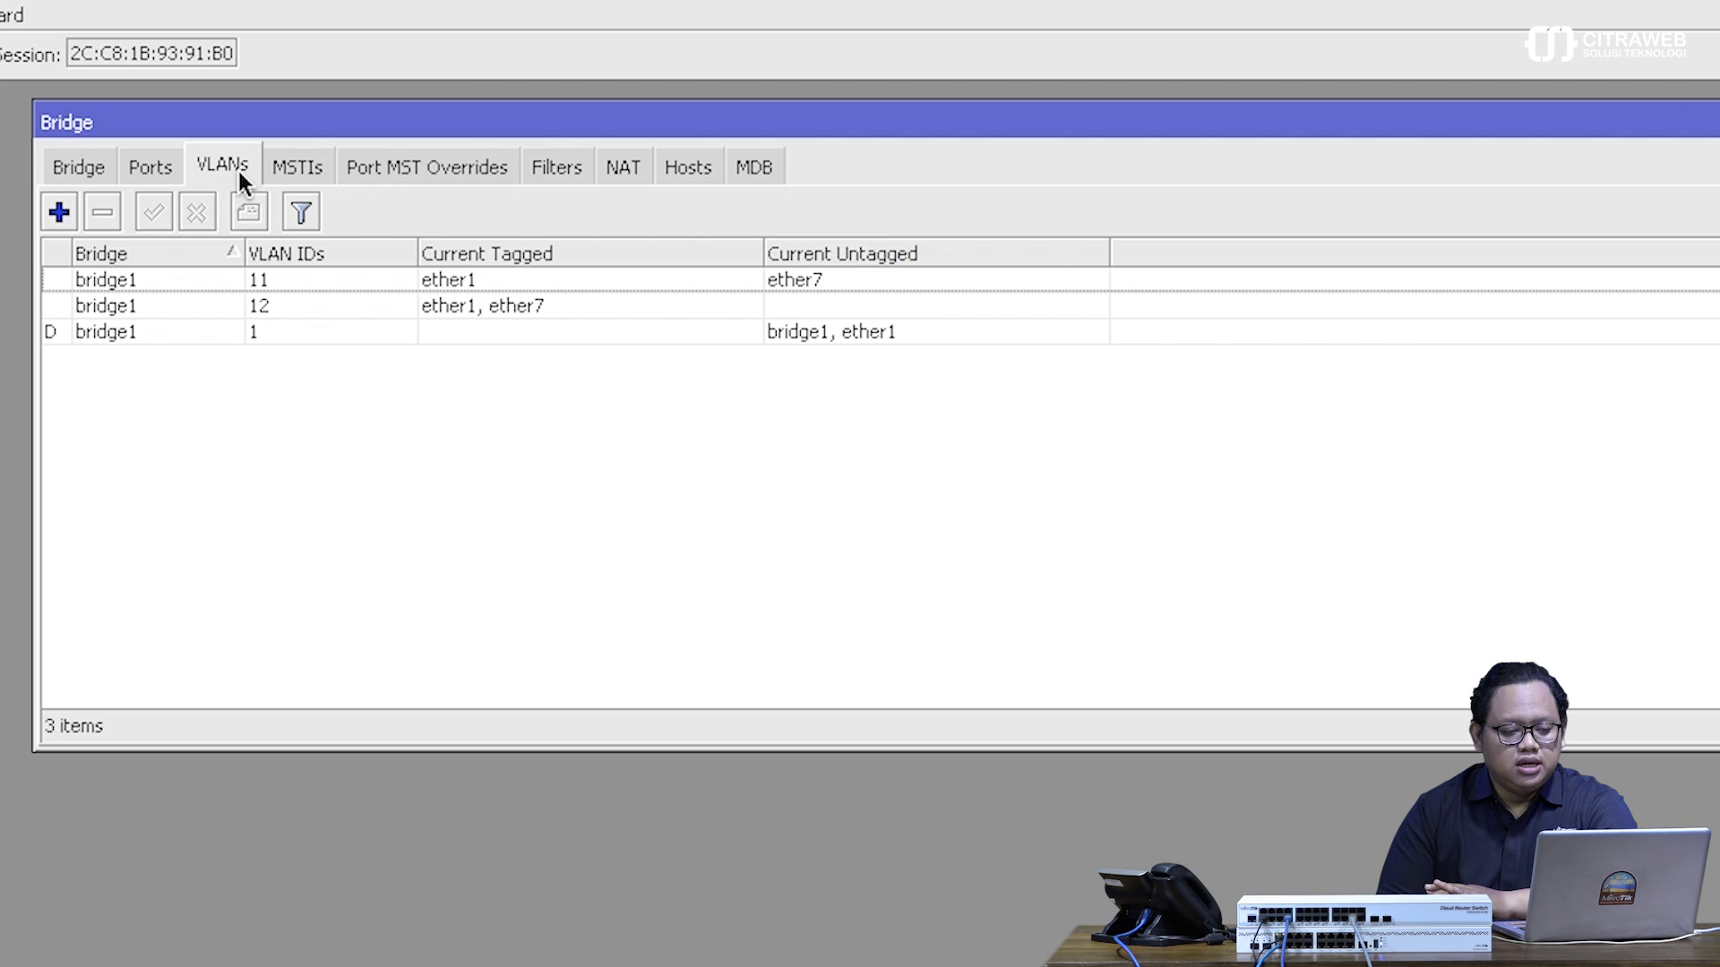
{"action": "left_click", "coordinate": [817, 292]}
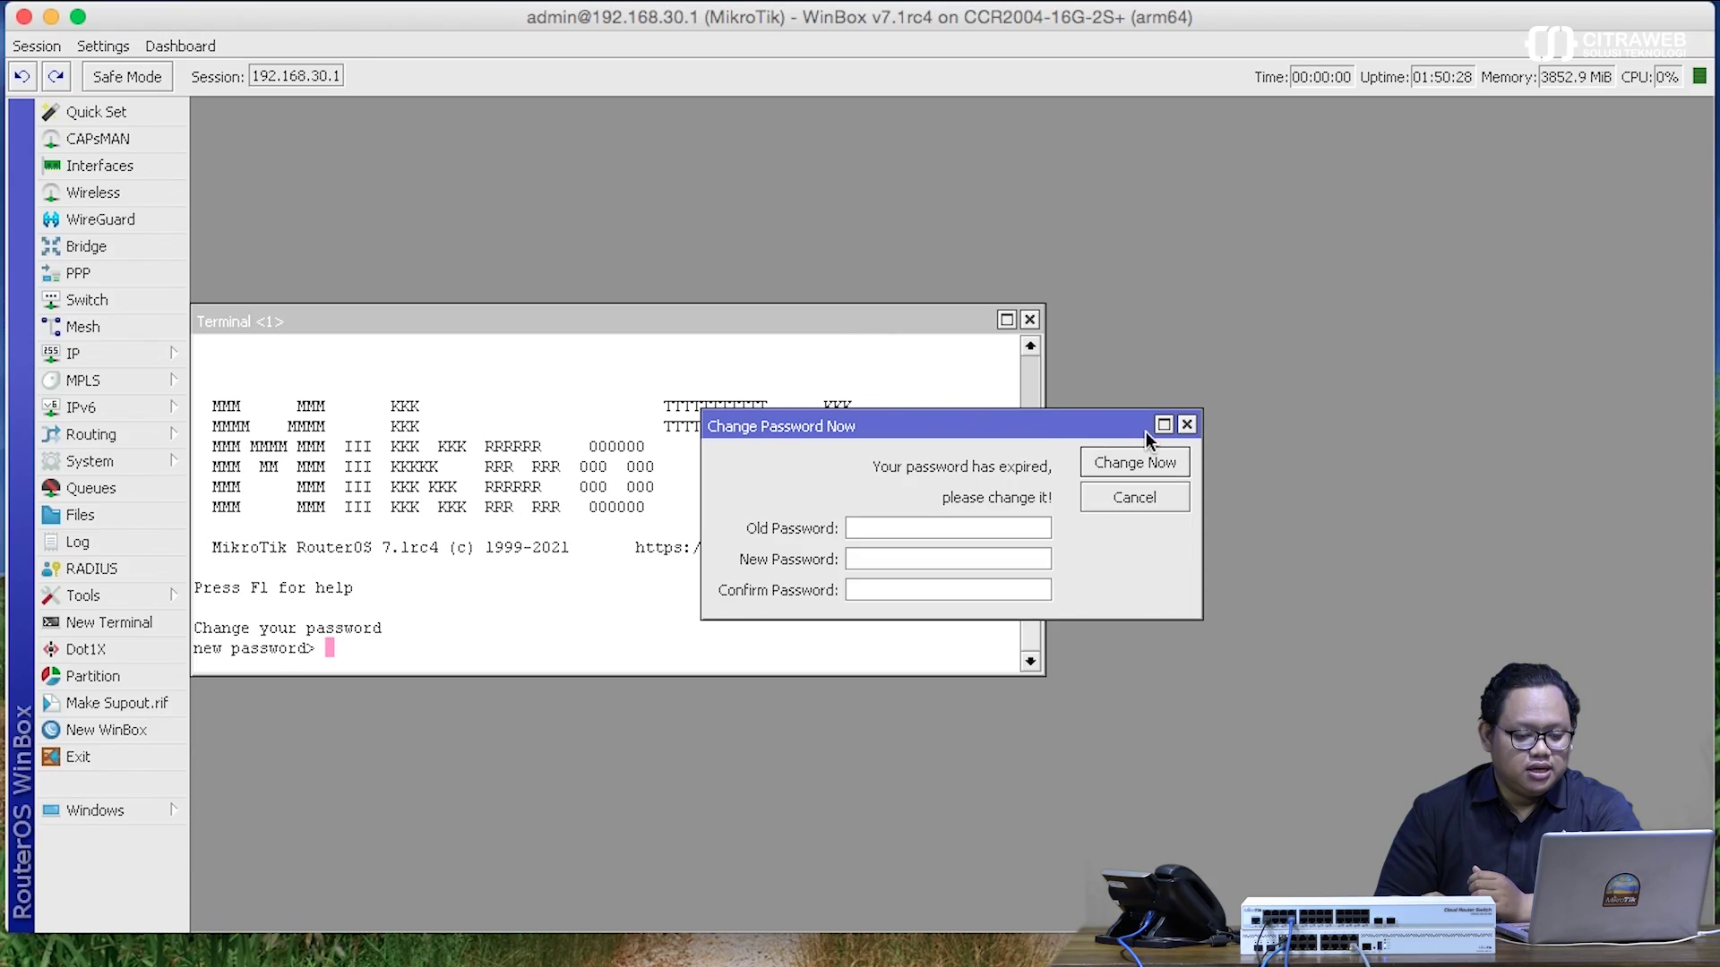
- Dismiss the expired-password prompt, close Terminal and stretch WinBox to full height
{"action": "left_click", "coordinate": [1187, 424]}
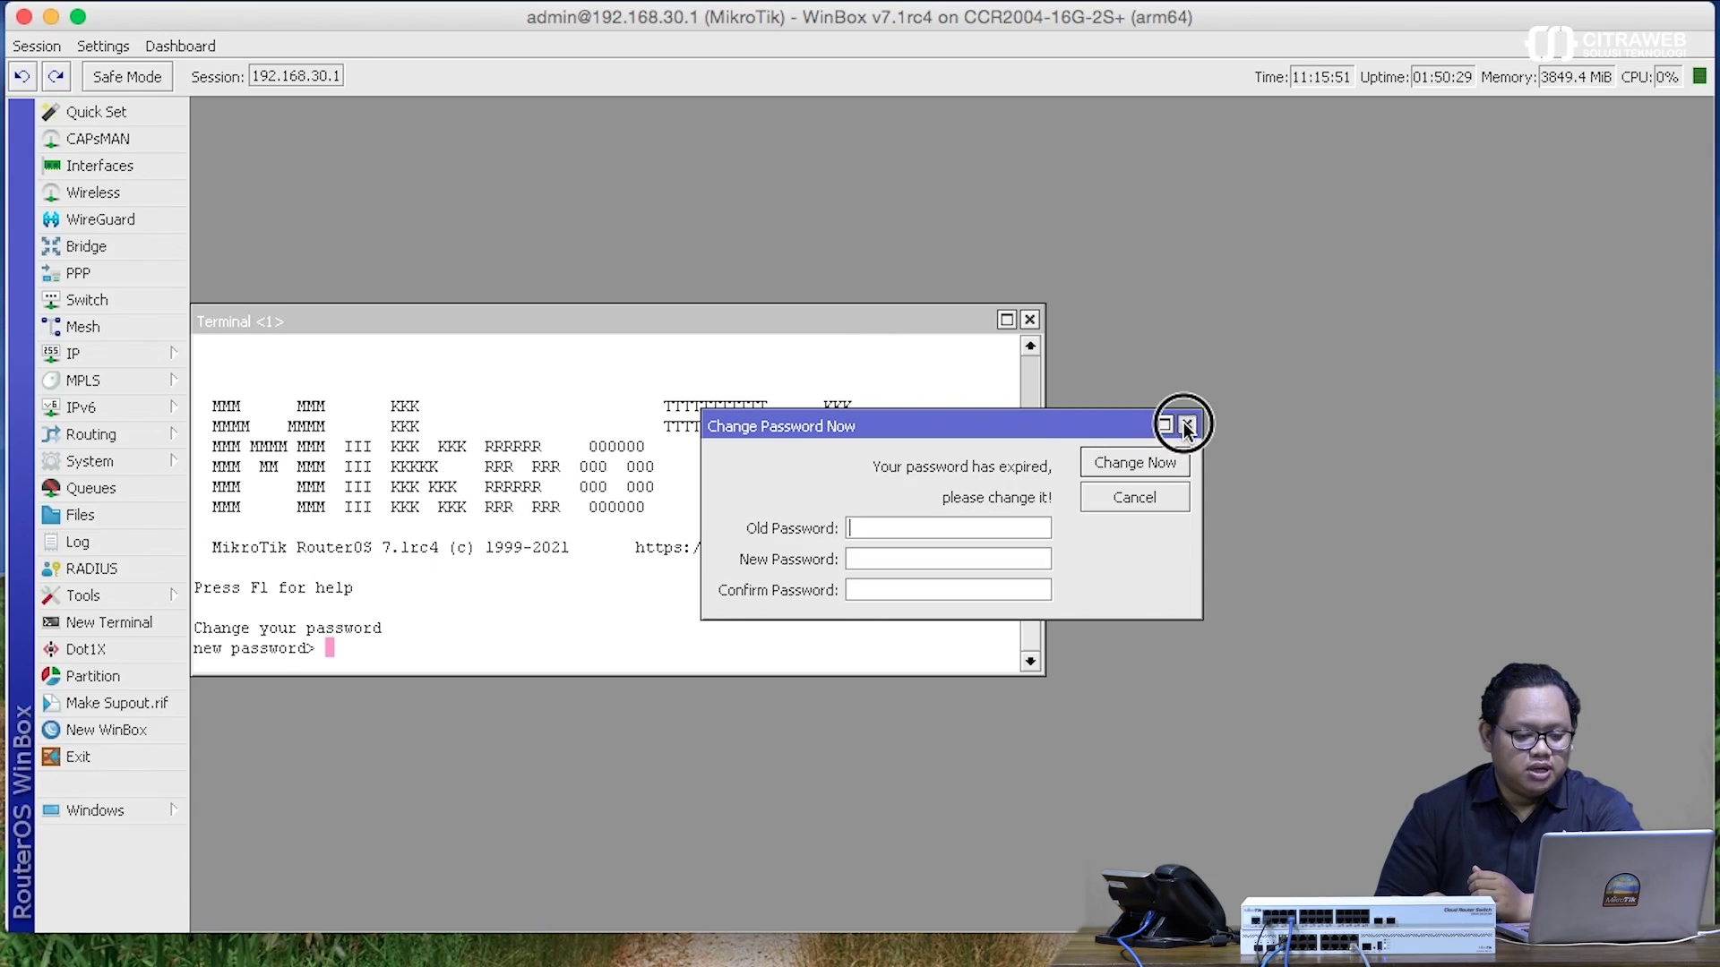
{"action": "left_click", "coordinate": [1029, 320]}
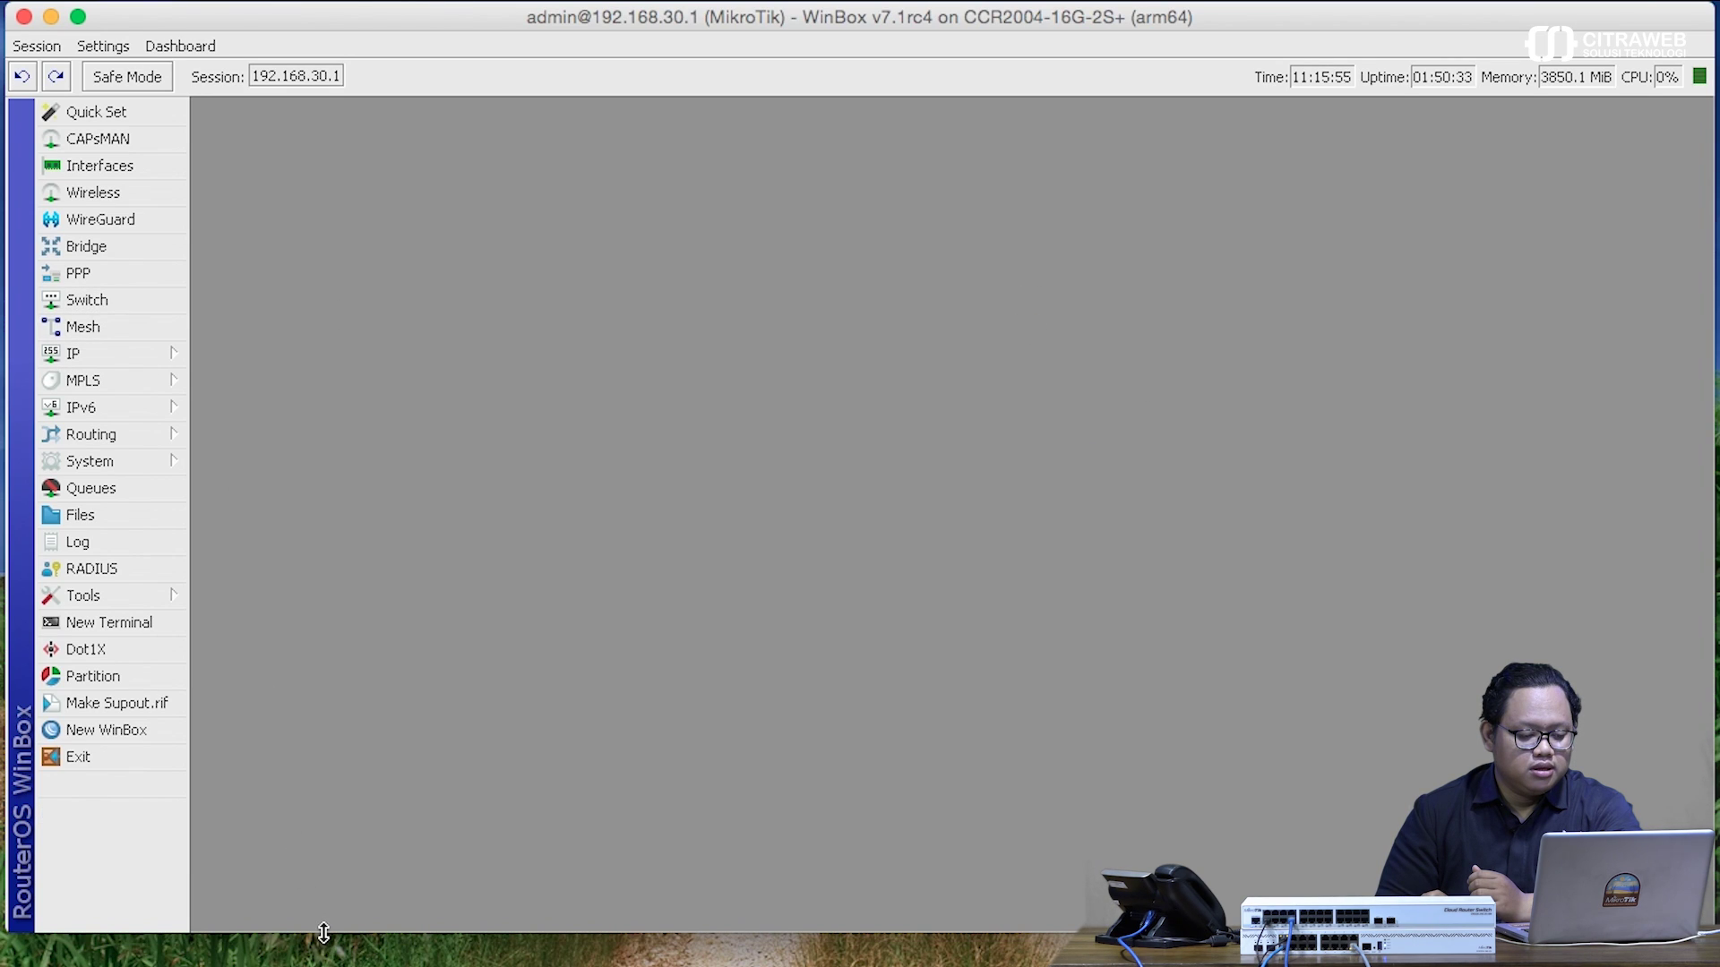
{"action": "left_click_drag", "start_coordinate": [320, 929], "coordinate": [323, 966]}
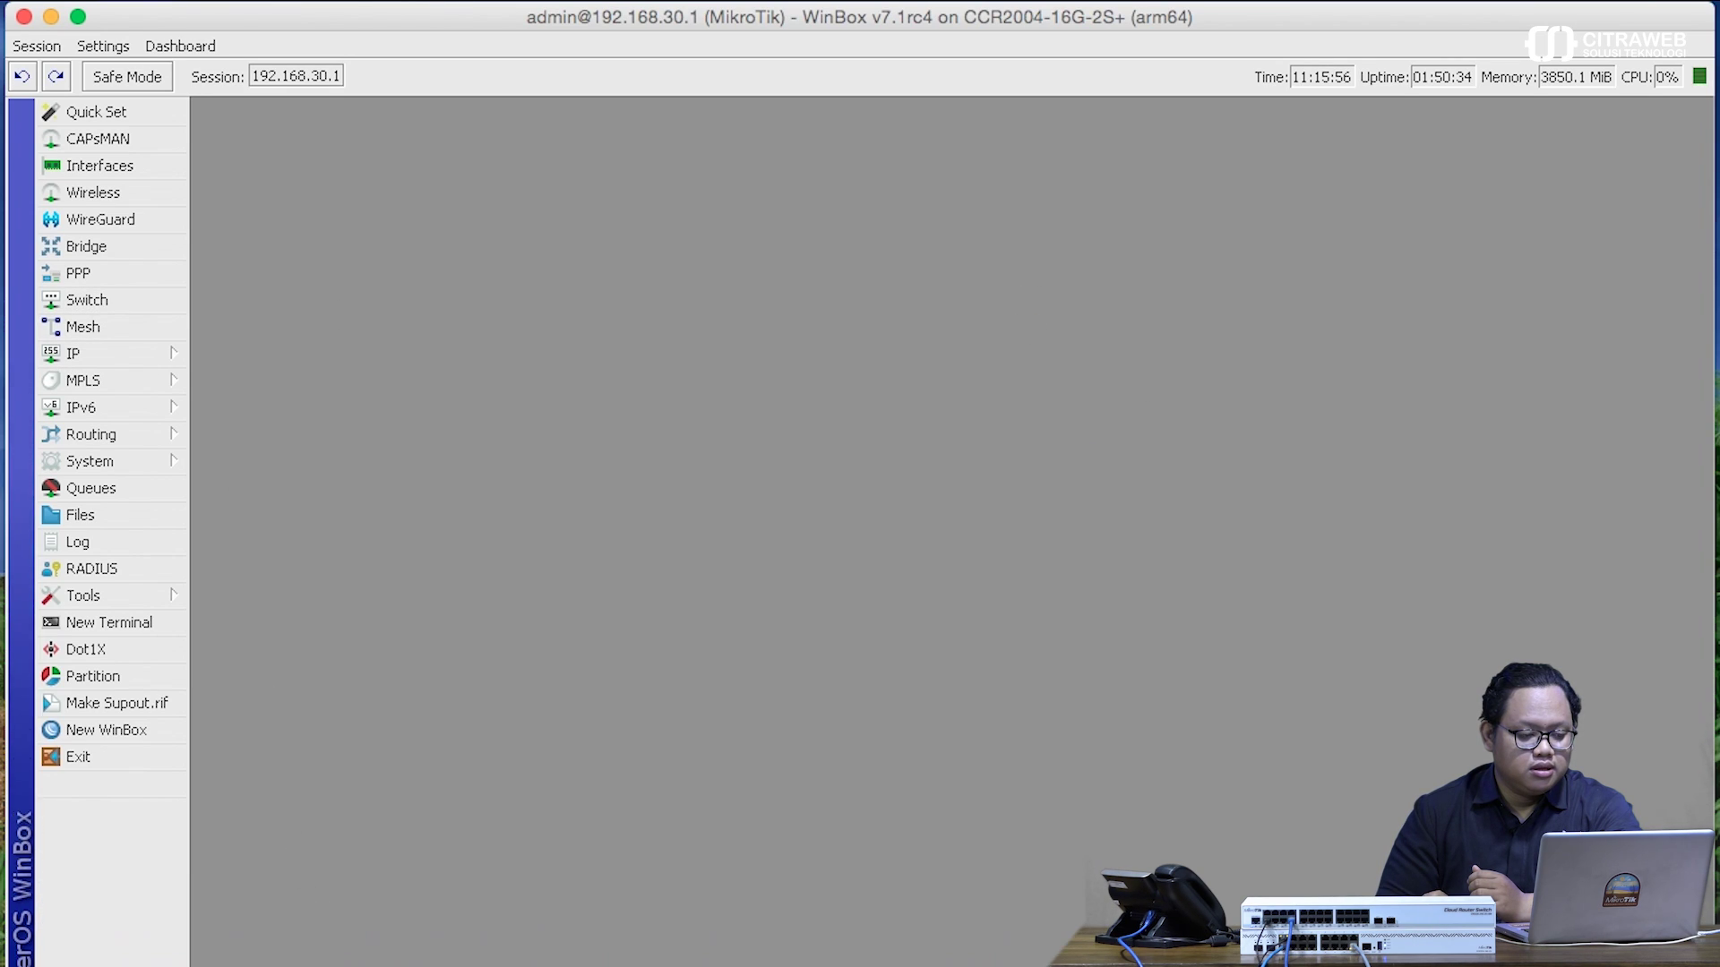
- Open the DHCP Server lease for SIP-T21P_E2 at 172.30.1.254
{"action": "left_click", "coordinate": [138, 359]}
{"action": "left_click", "coordinate": [309, 481]}
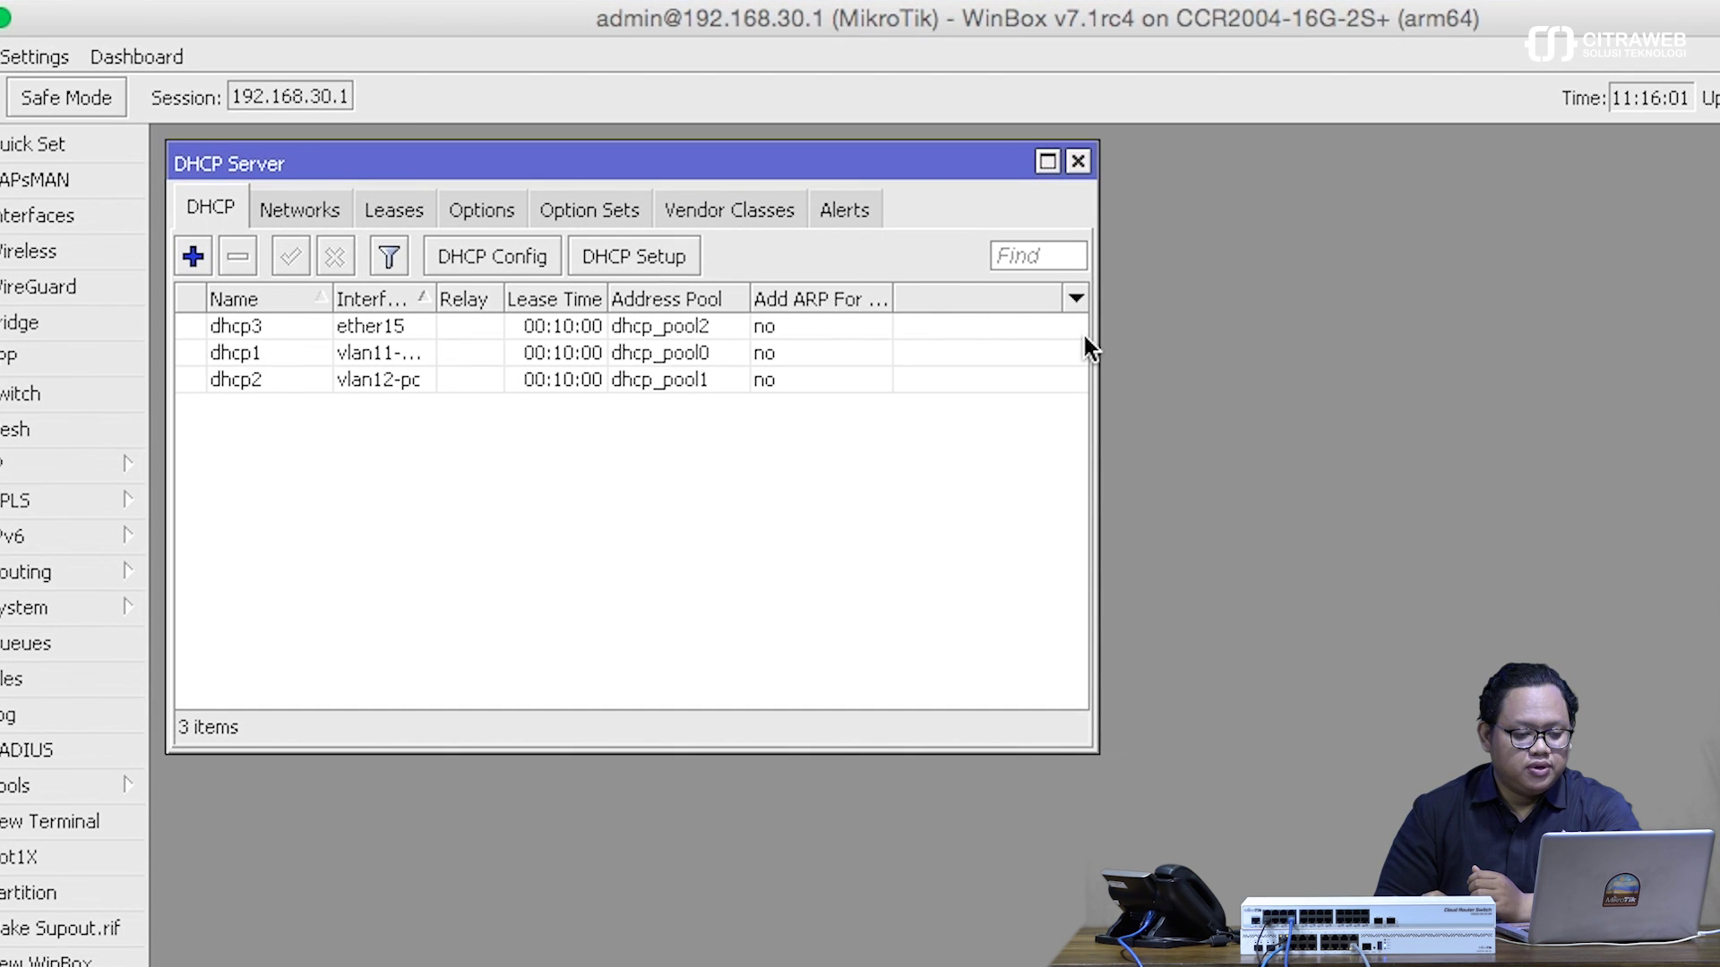
{"action": "left_click_drag", "start_coordinate": [1094, 339], "coordinate": [1246, 313]}
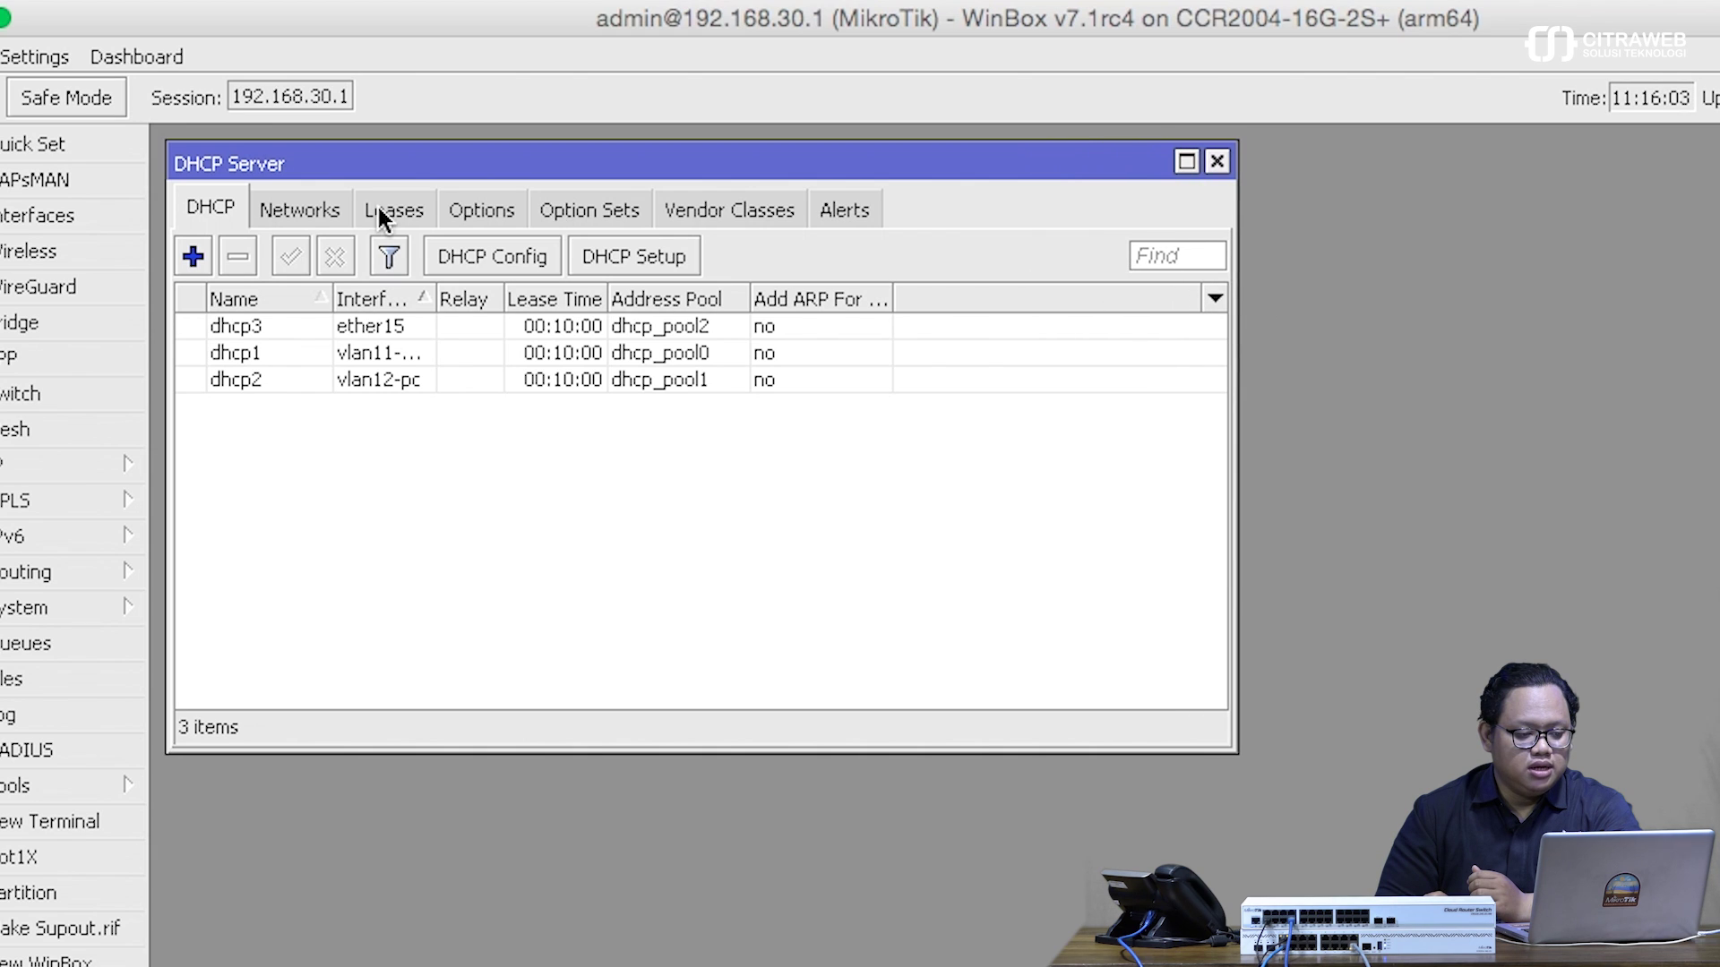
{"action": "left_click", "coordinate": [378, 215]}
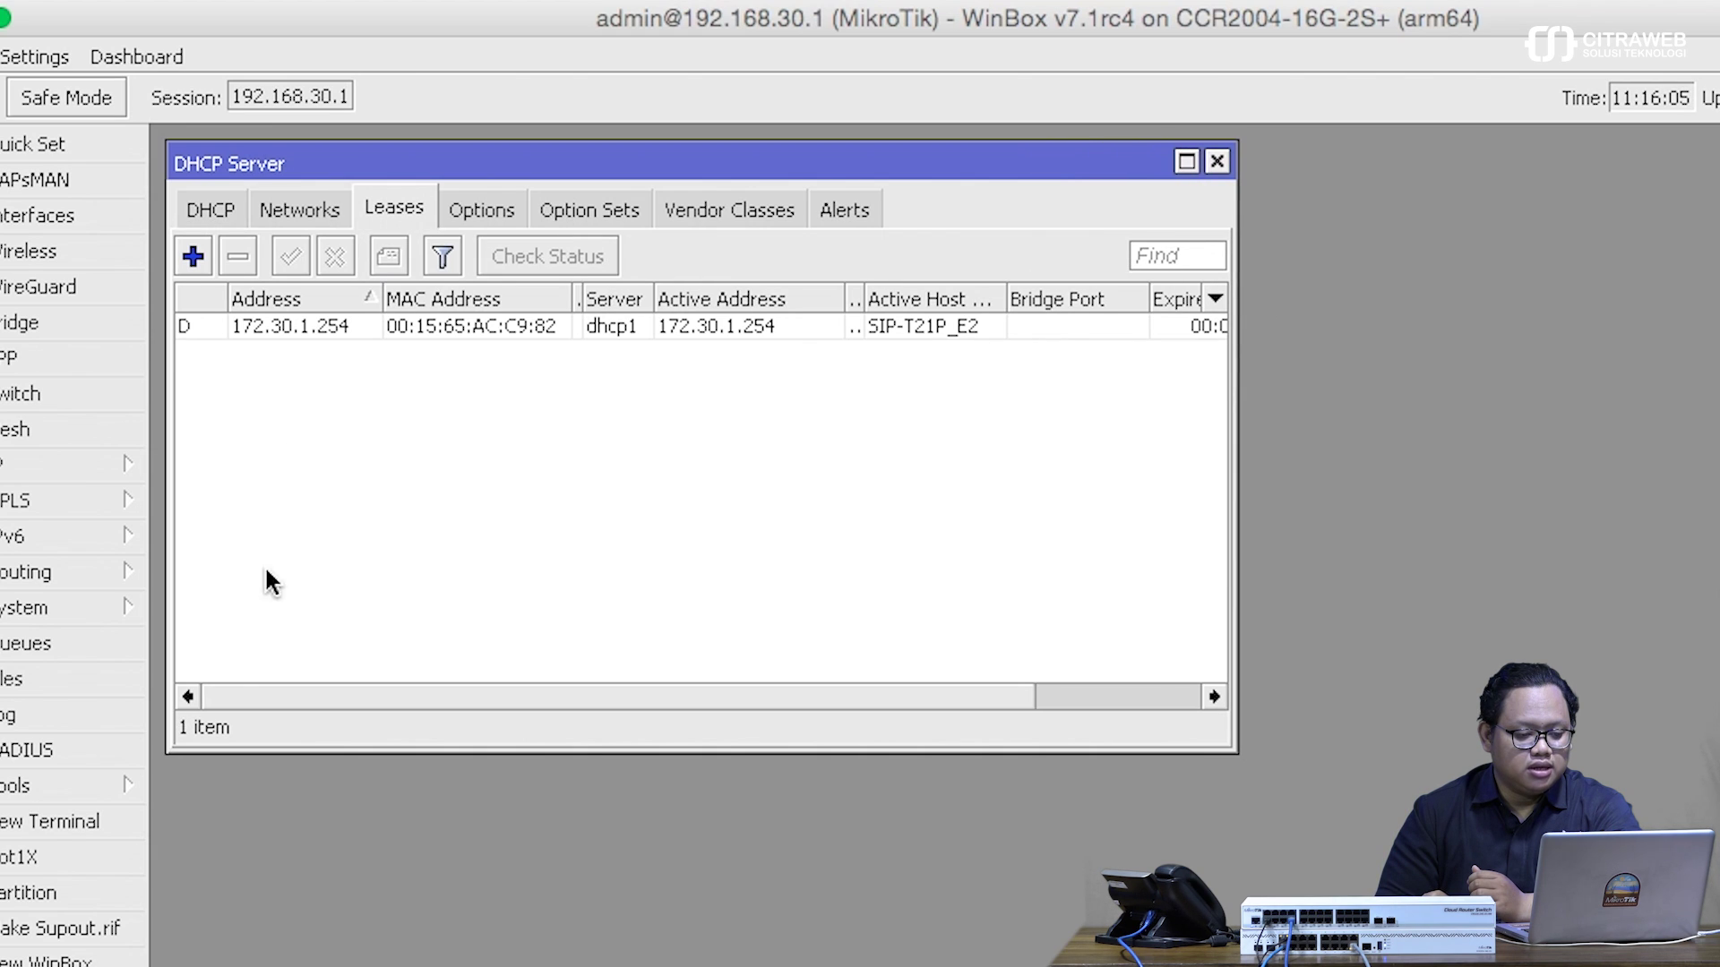
{"action": "mouse_move", "coordinate": [261, 693]}
{"action": "left_mouse_down"}
{"action": "mouse_move", "coordinate": [321, 693]}
{"action": "mouse_move", "coordinate": [262, 698]}
{"action": "left_mouse_up"}
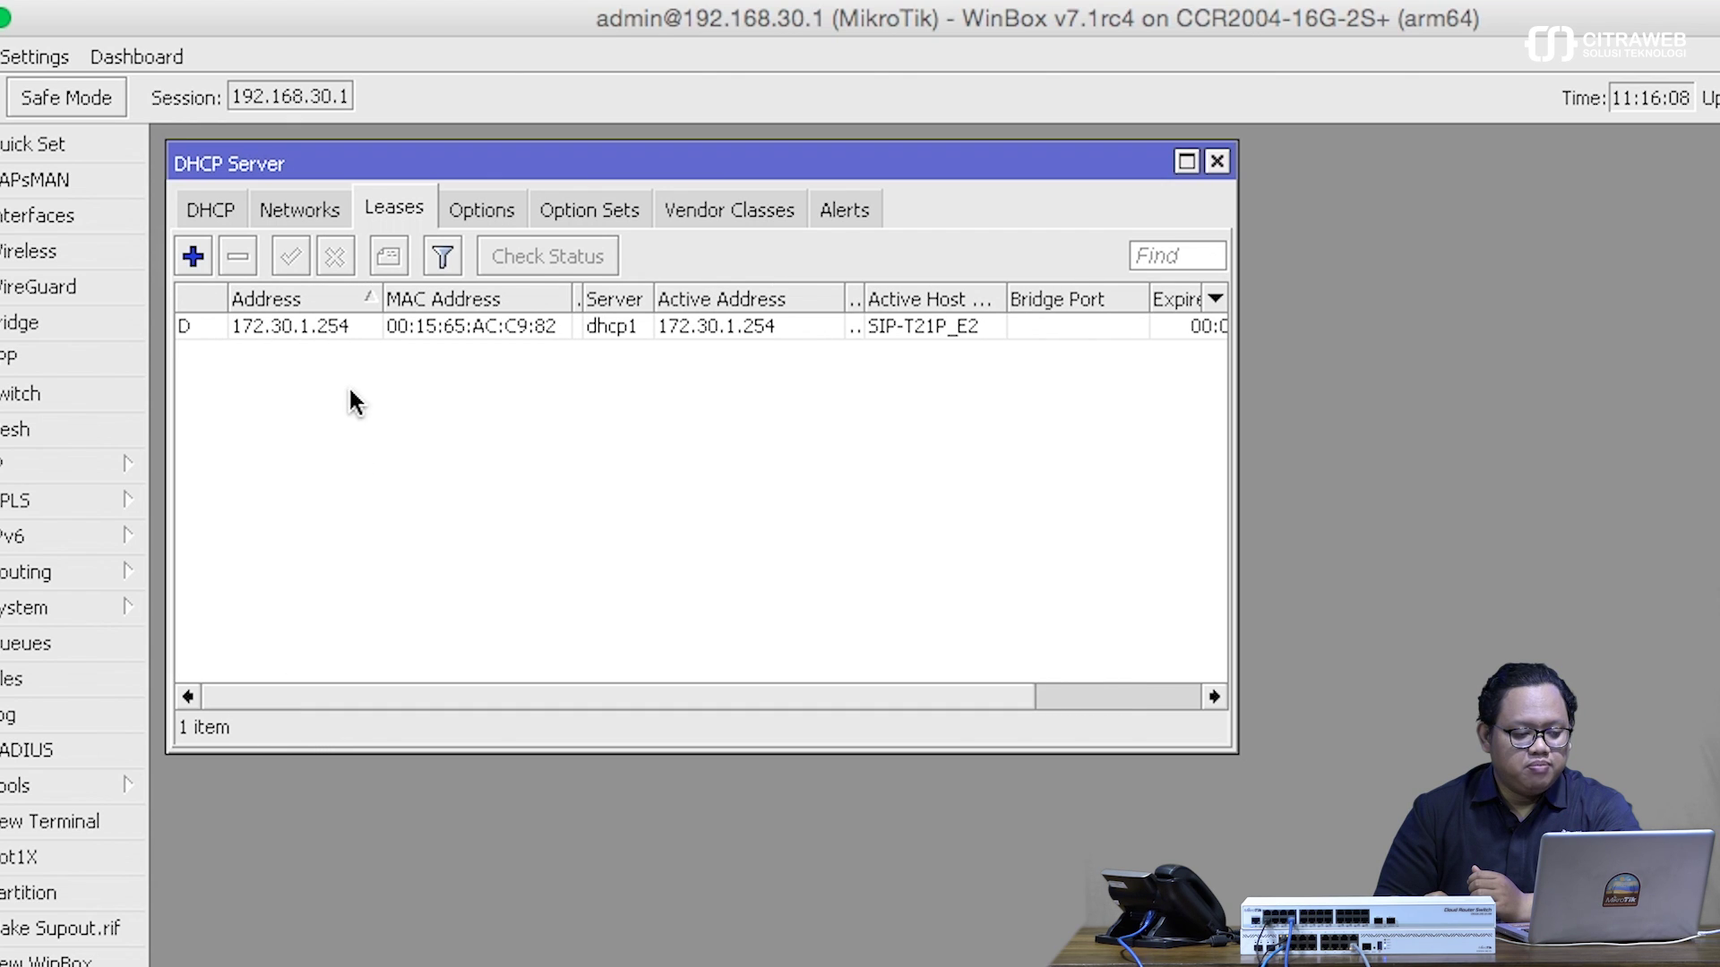
{"action": "double_click", "coordinate": [312, 326]}
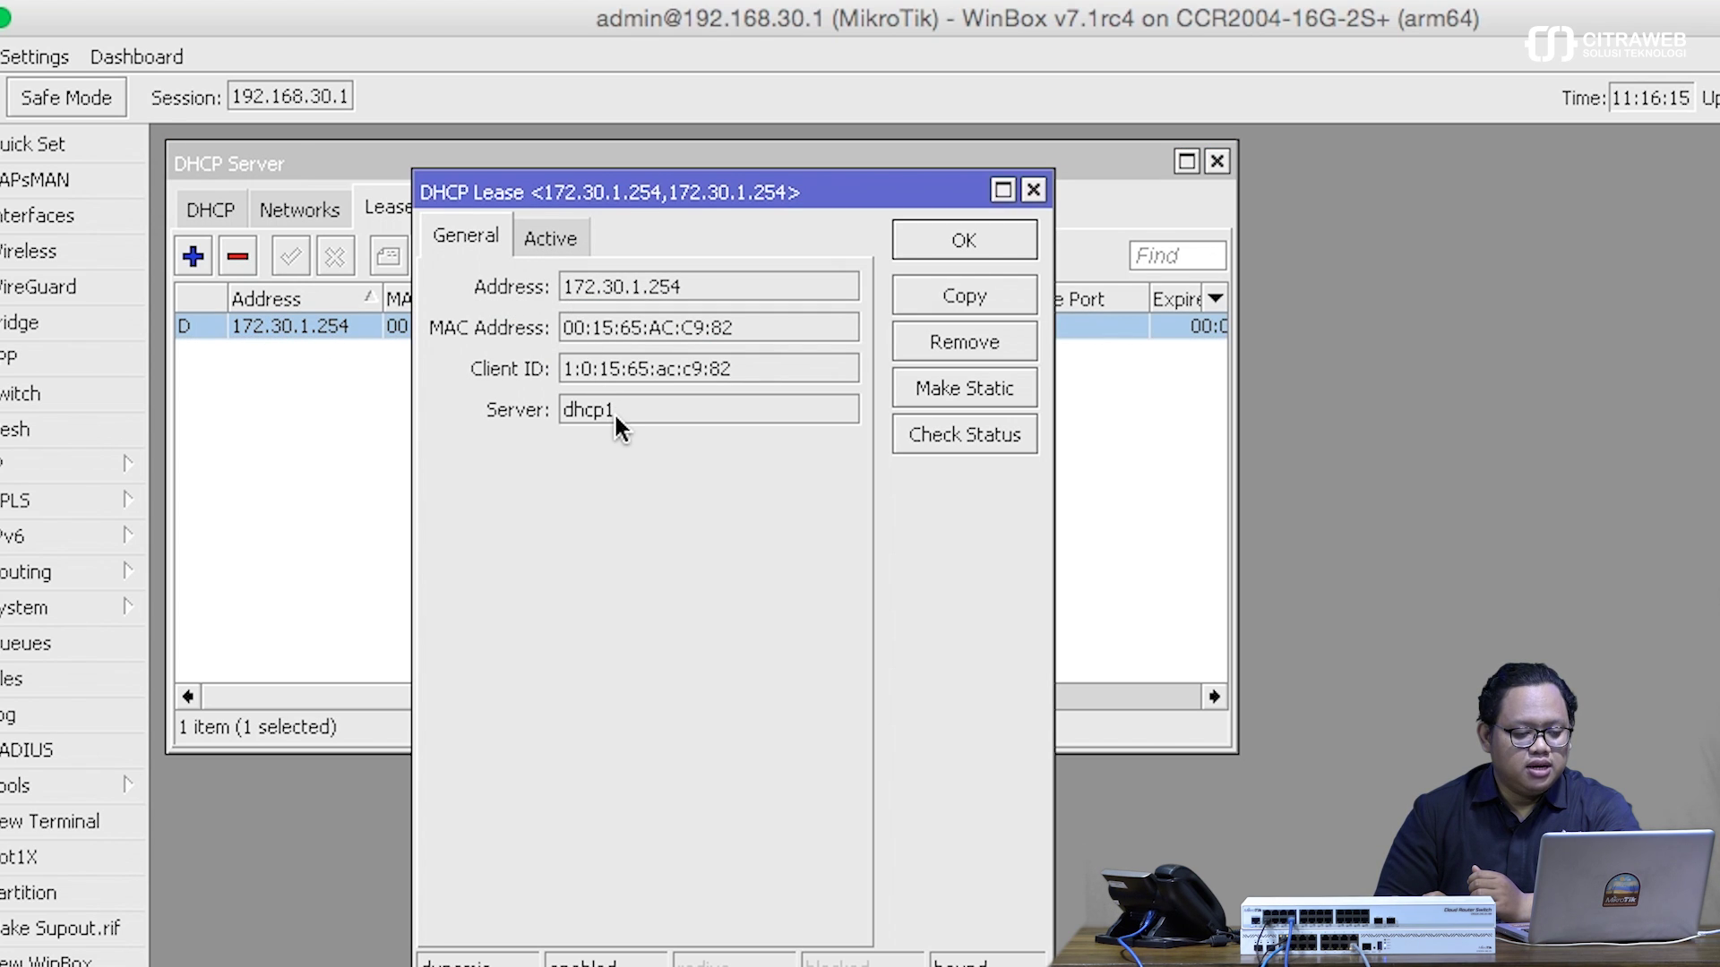
- Note the lease's server dhcp1, then close the DHCP Lease dialog
{"action": "left_click_drag", "start_coordinate": [620, 403], "coordinate": [546, 430]}
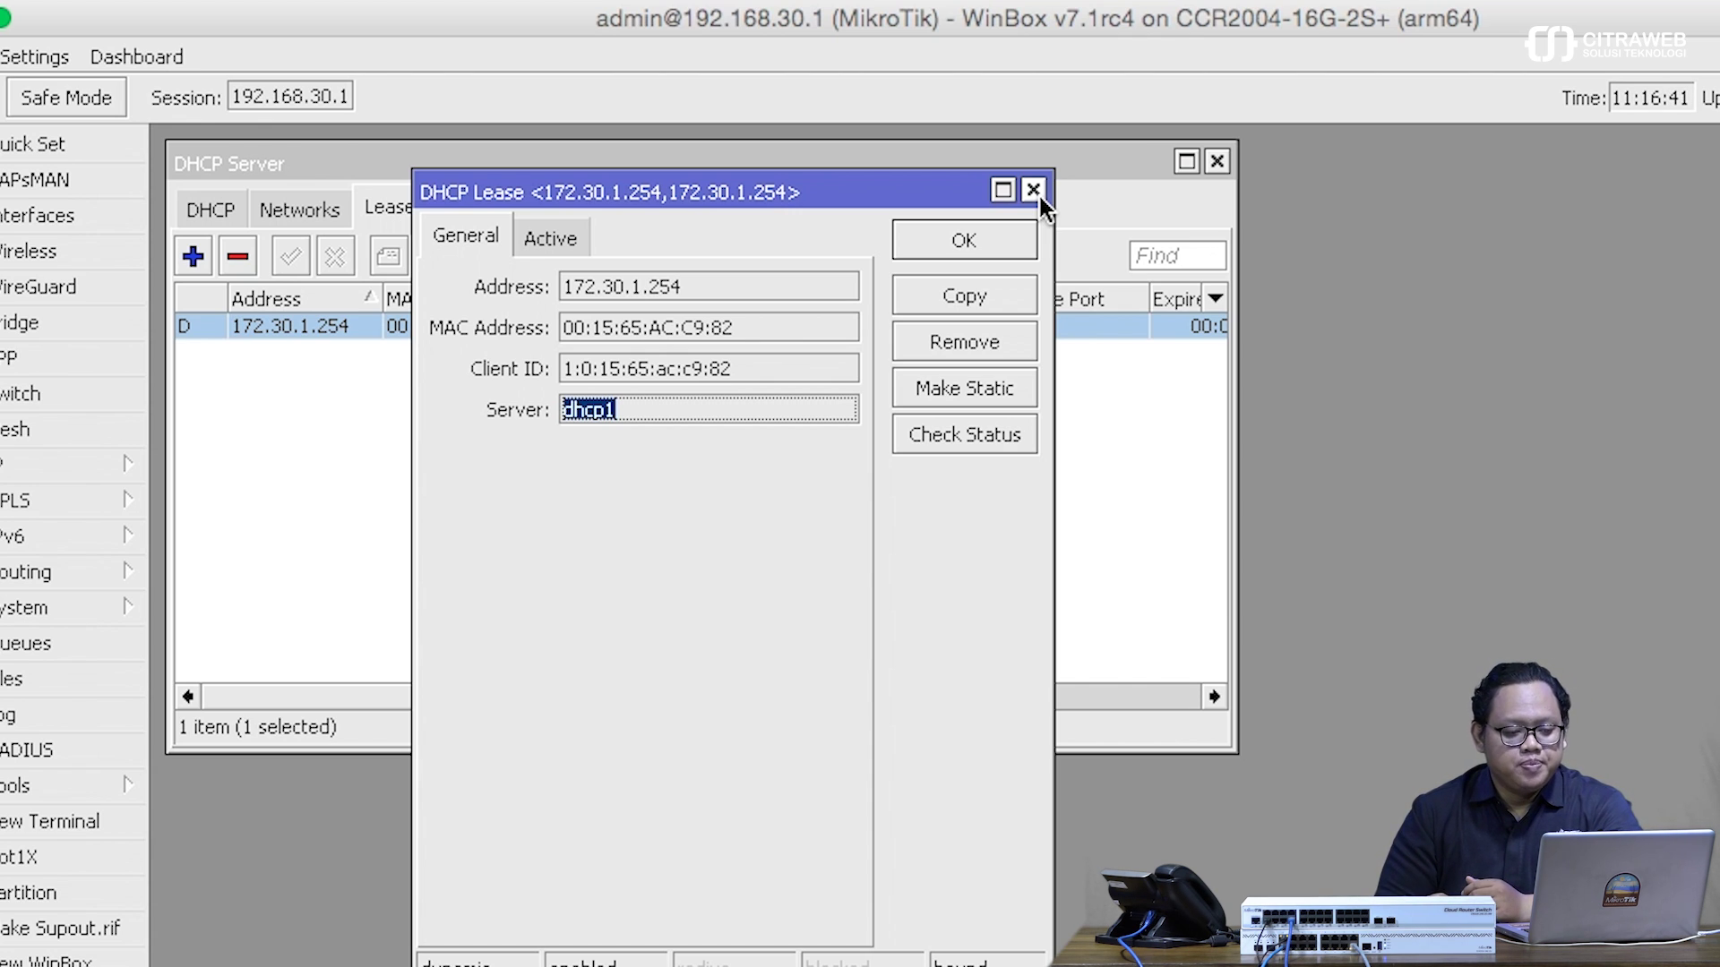
{"action": "left_click", "coordinate": [1036, 188]}
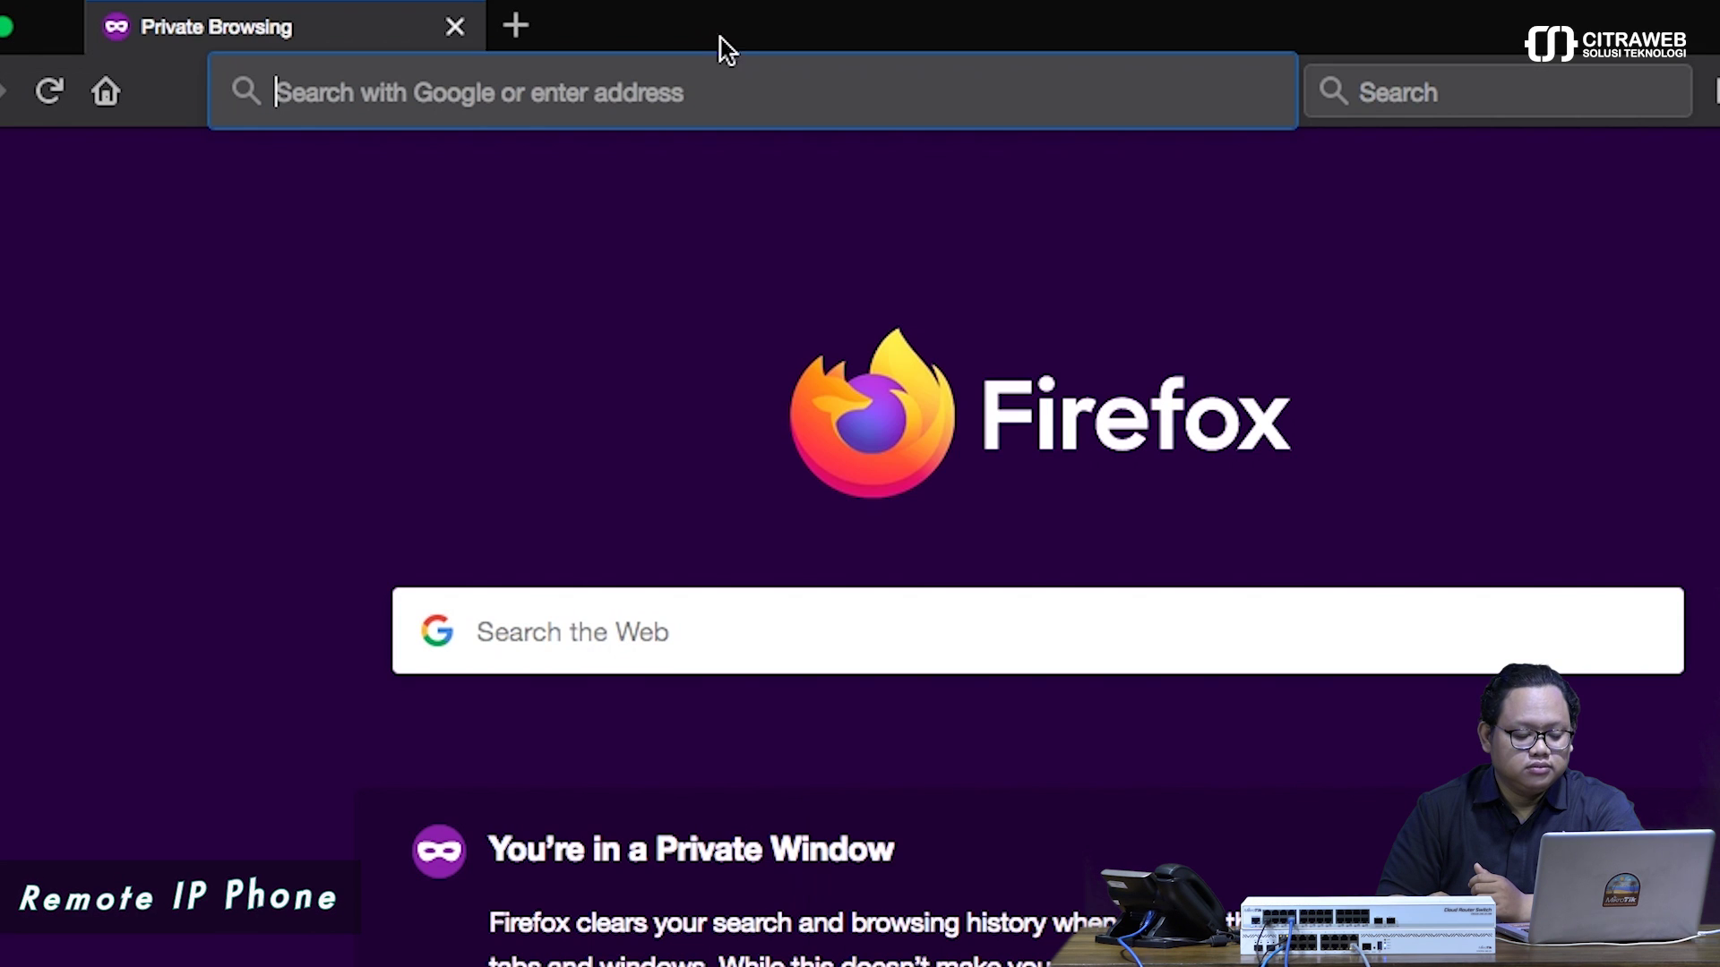
- Load 172.30.1.254 in Firefox and log in with the admin username and password
{"action": "left_click", "coordinate": [737, 81]}
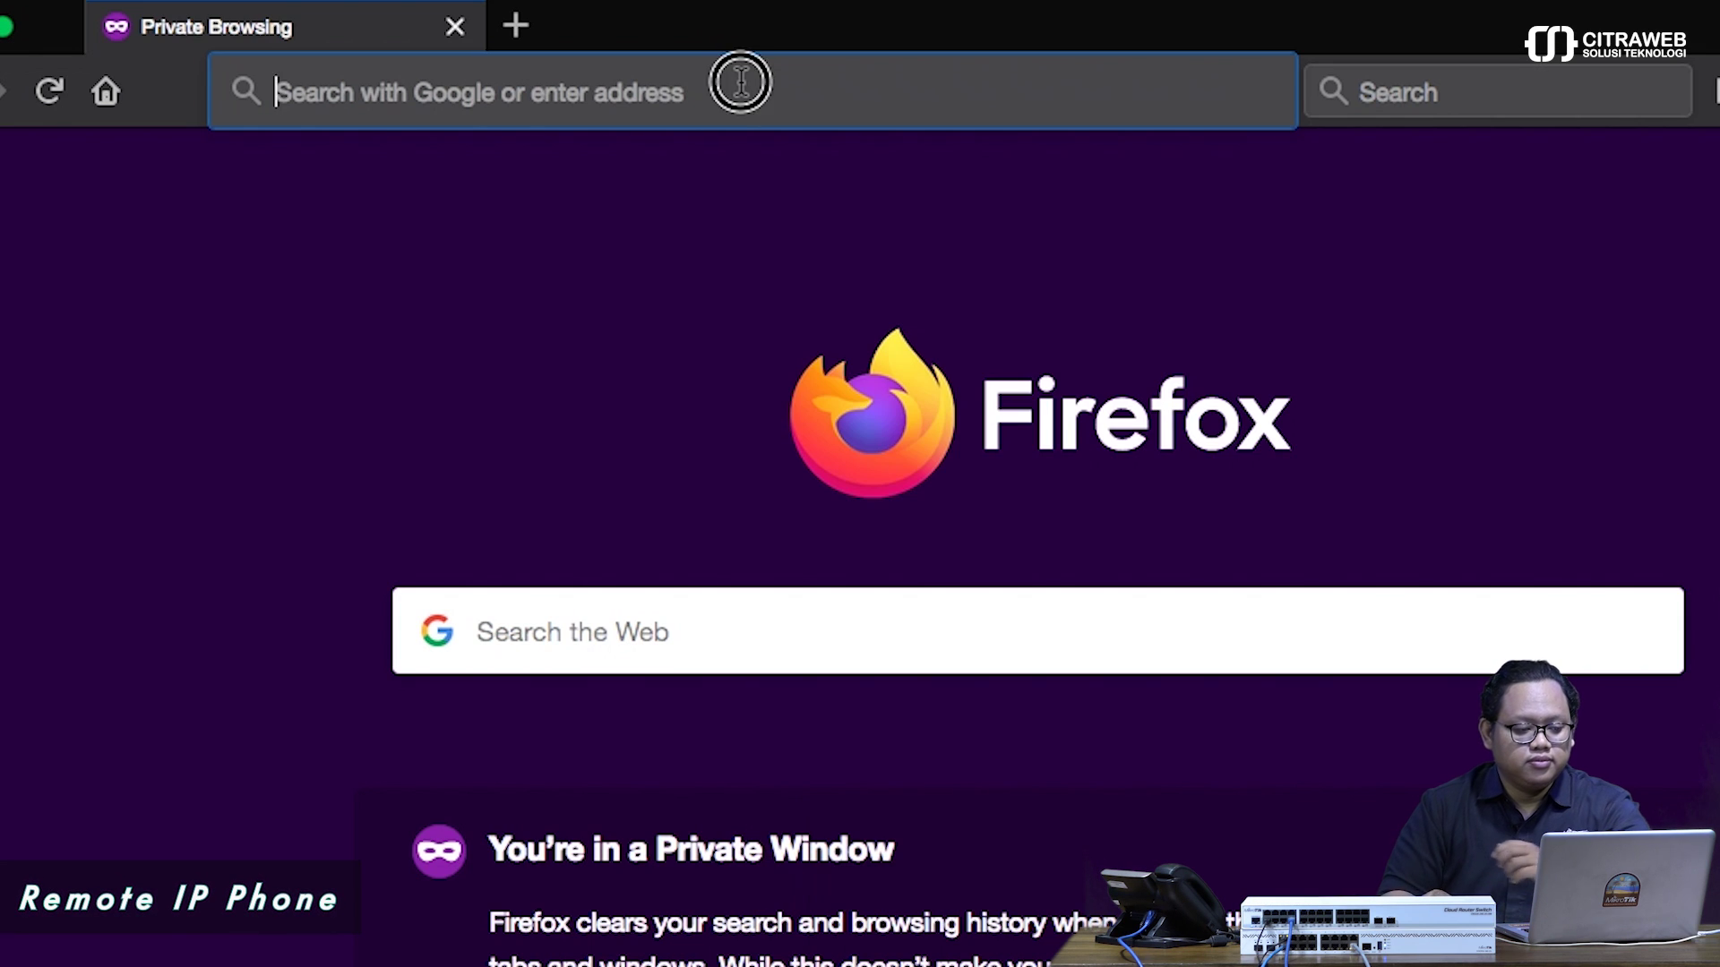
{"action": "type", "text": "172"}
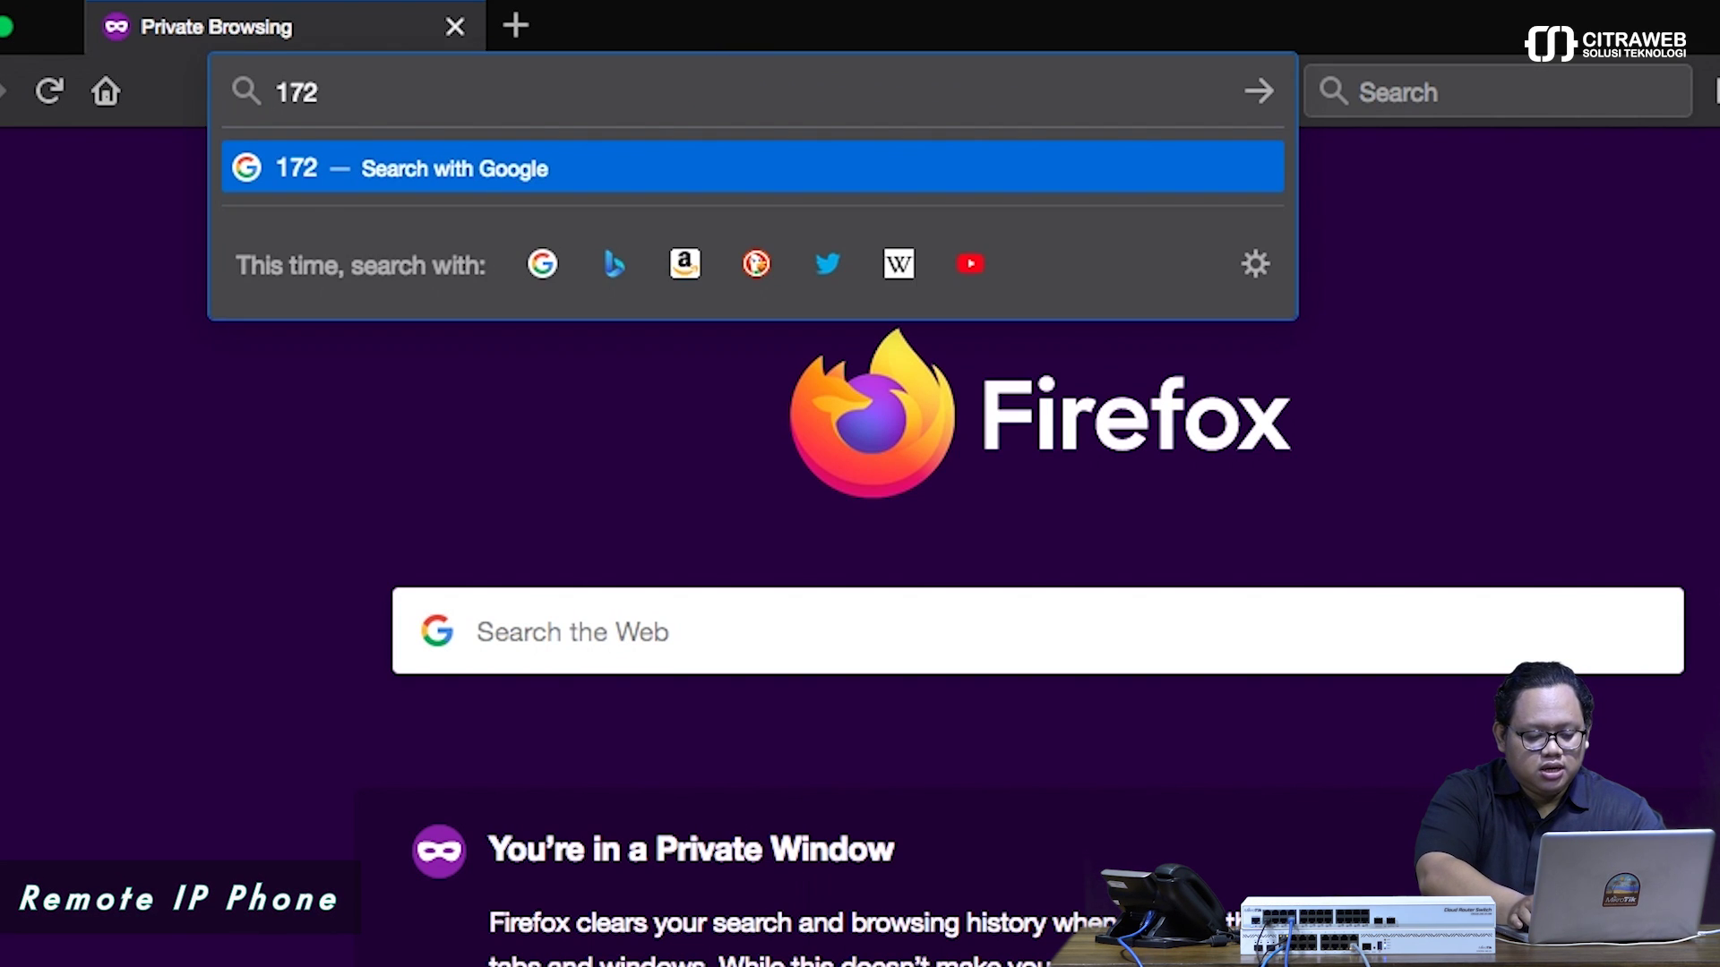
{"action": "type", "text": ".30."}
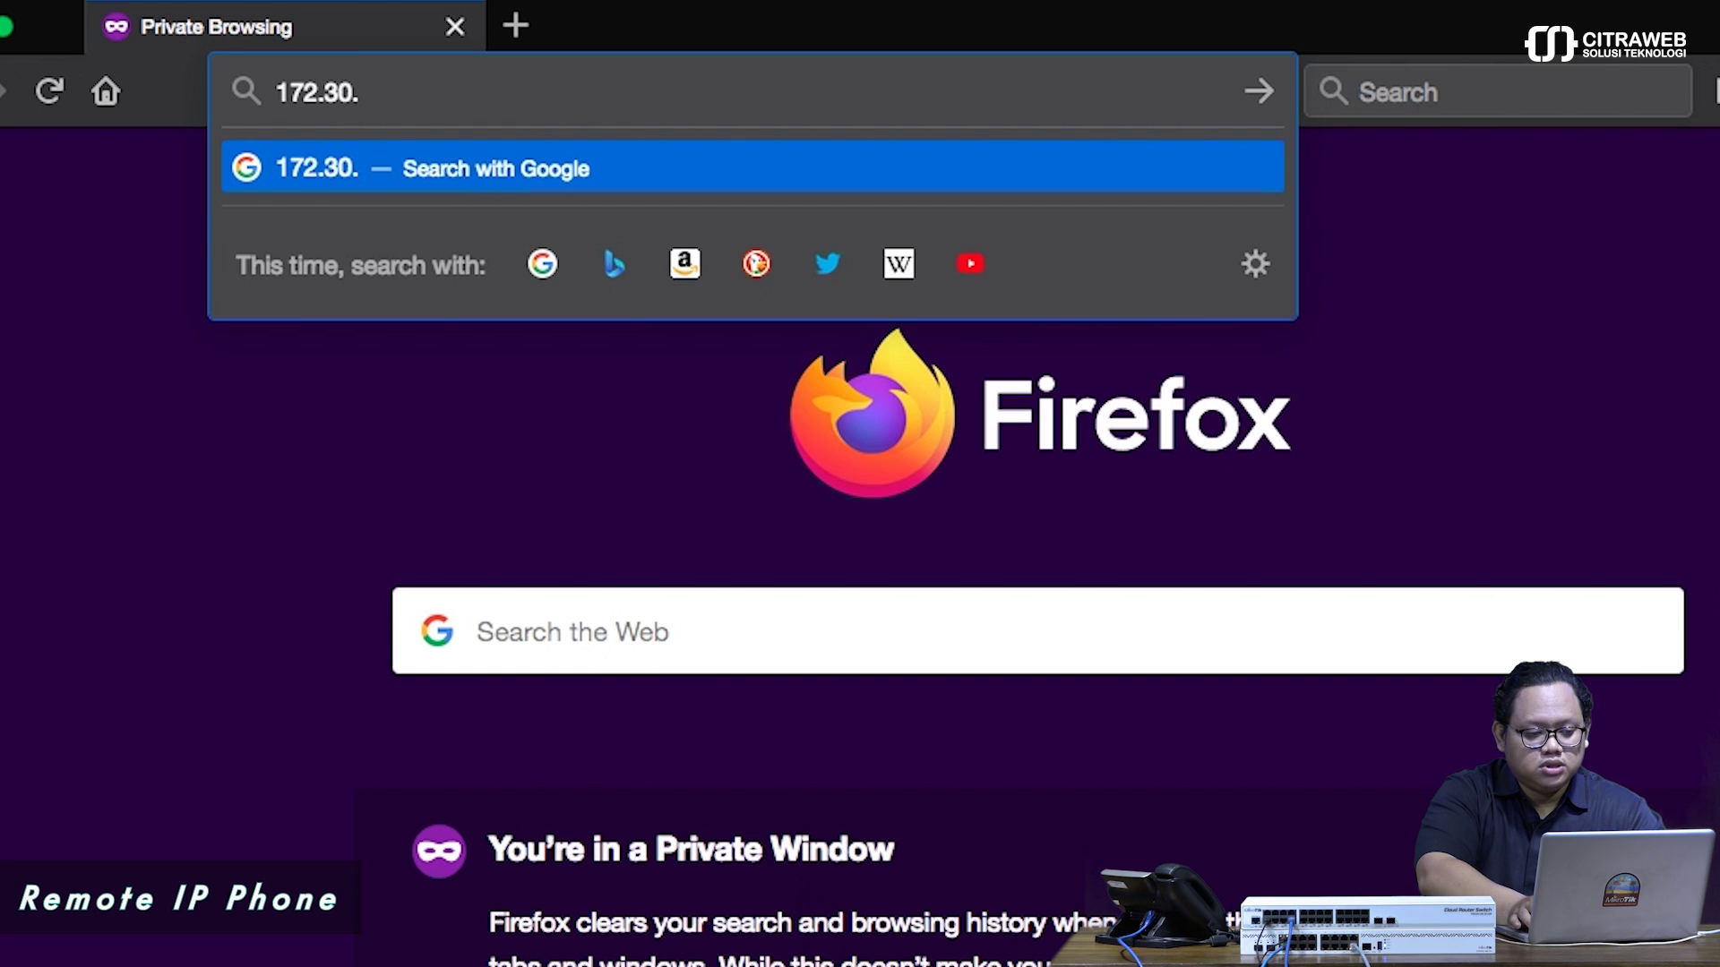
{"action": "type", "text": "1.254"}
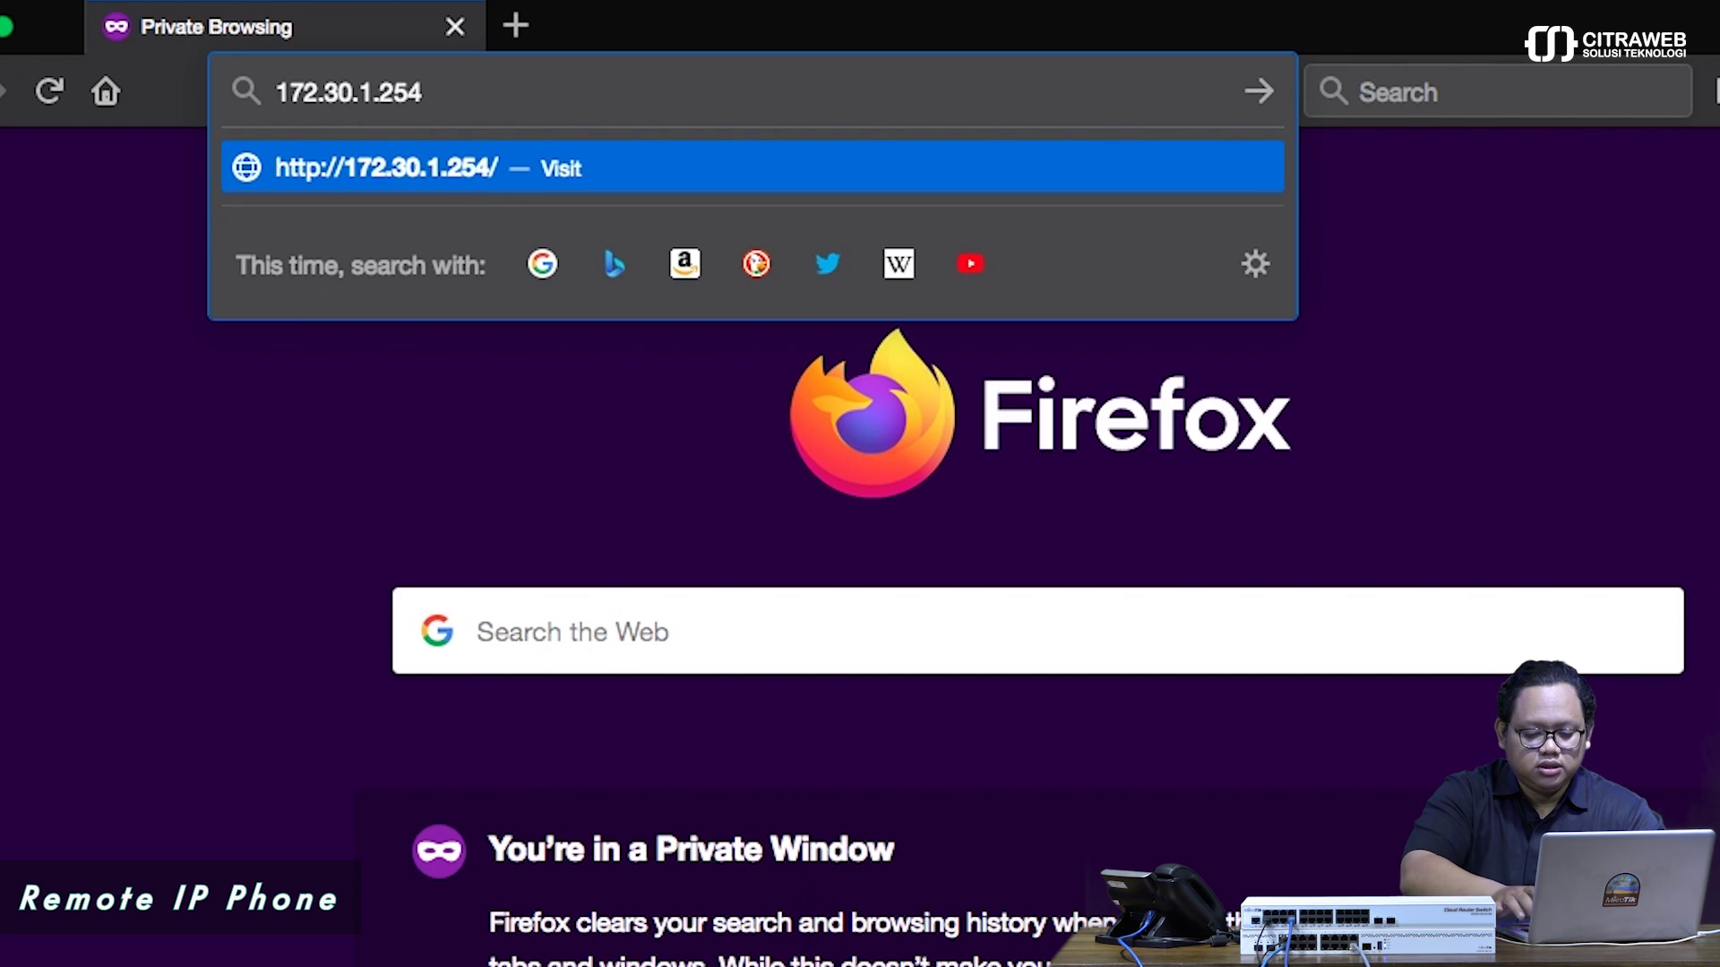
{"action": "key", "text": "Return"}
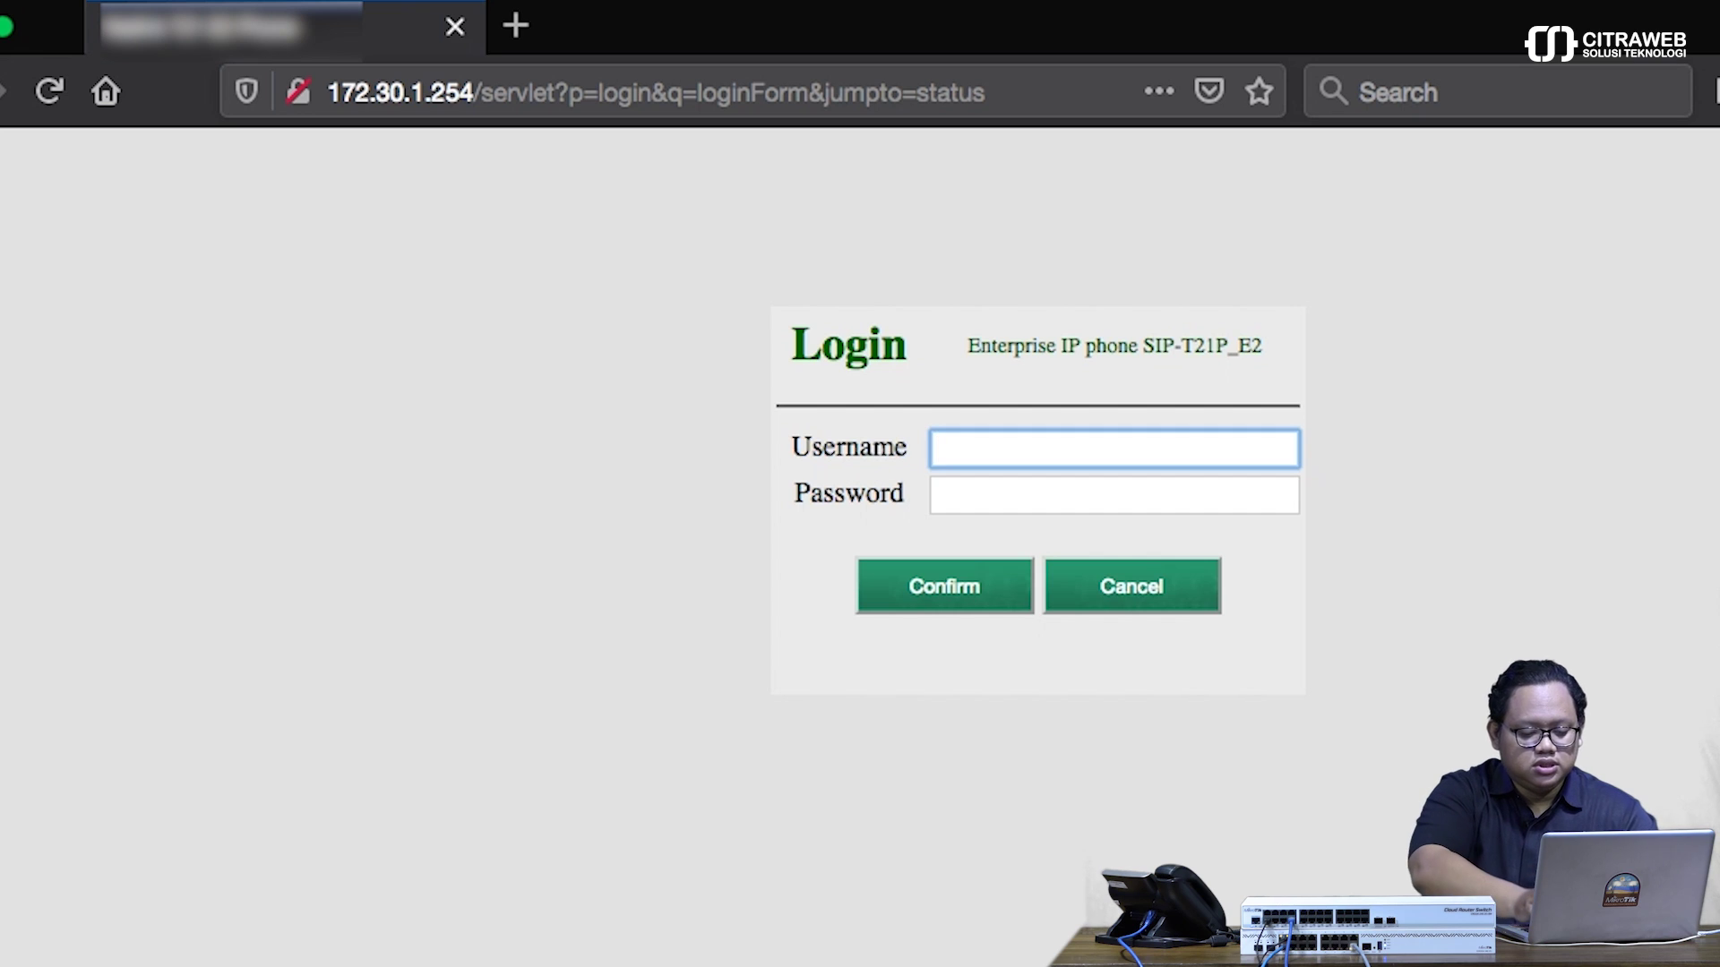
{"action": "type", "text": "admin"}
{"action": "key", "text": "Tab"}
{"action": "type", "text": "admin"}
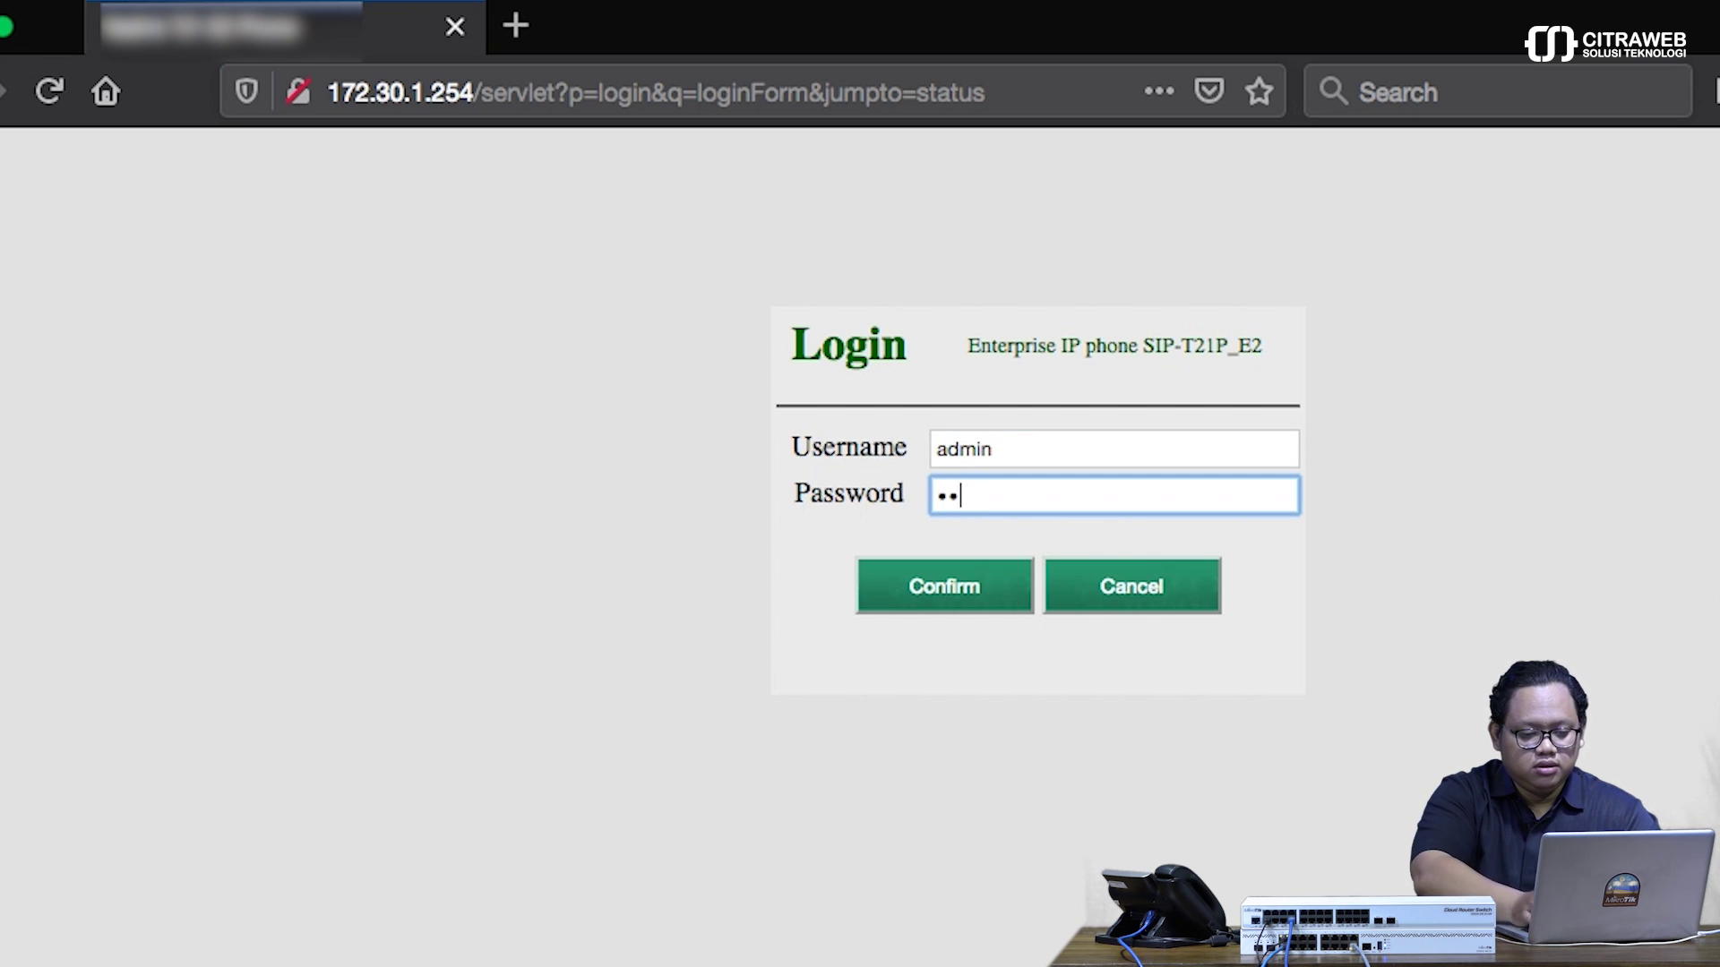
{"action": "key", "text": "Return"}
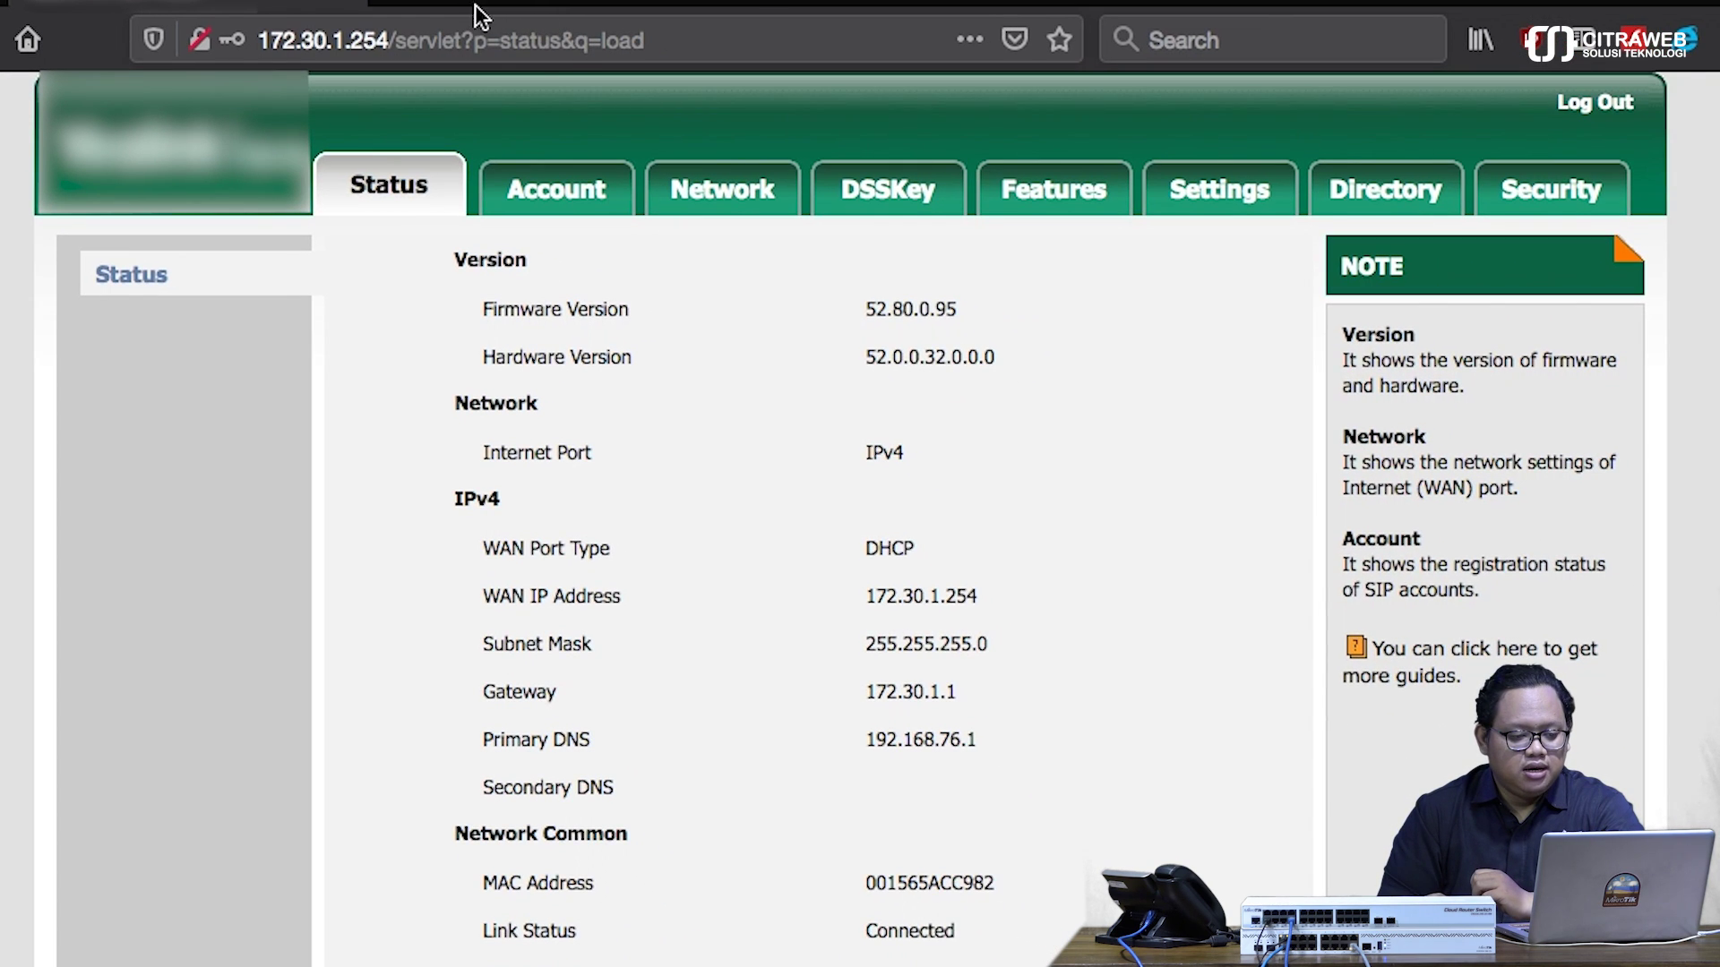
- Go to Network > Advanced and scroll down to the VLAN section
{"action": "left_click", "coordinate": [717, 206]}
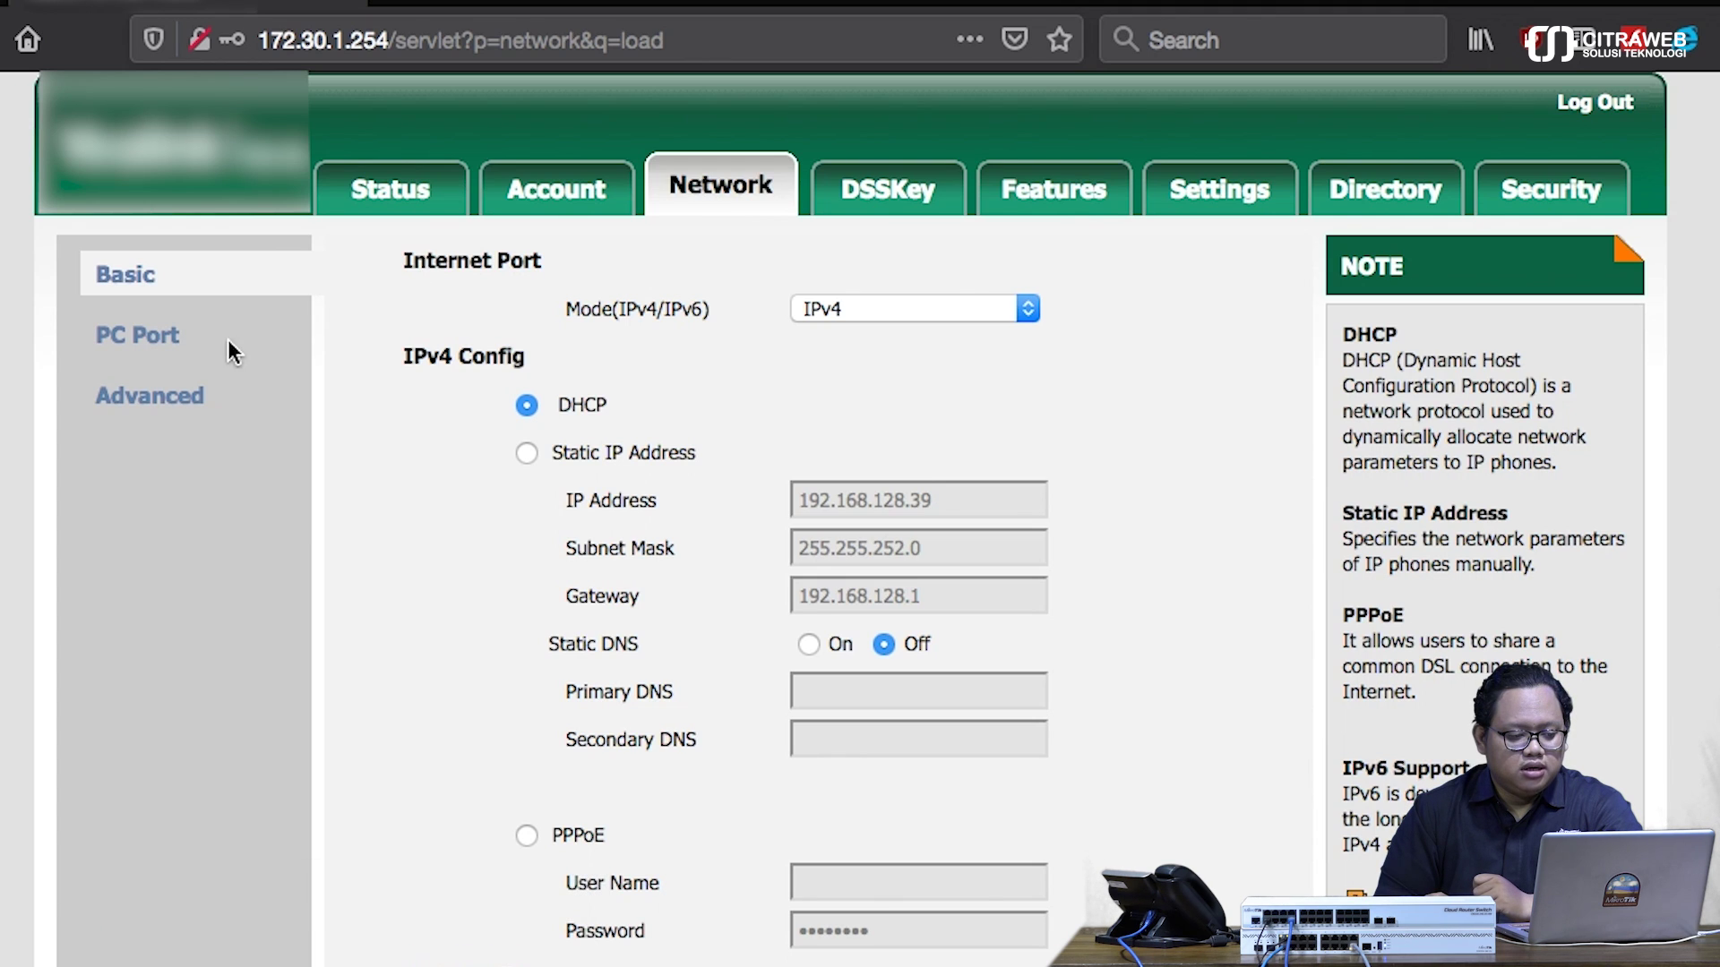
{"action": "left_click", "coordinate": [178, 406]}
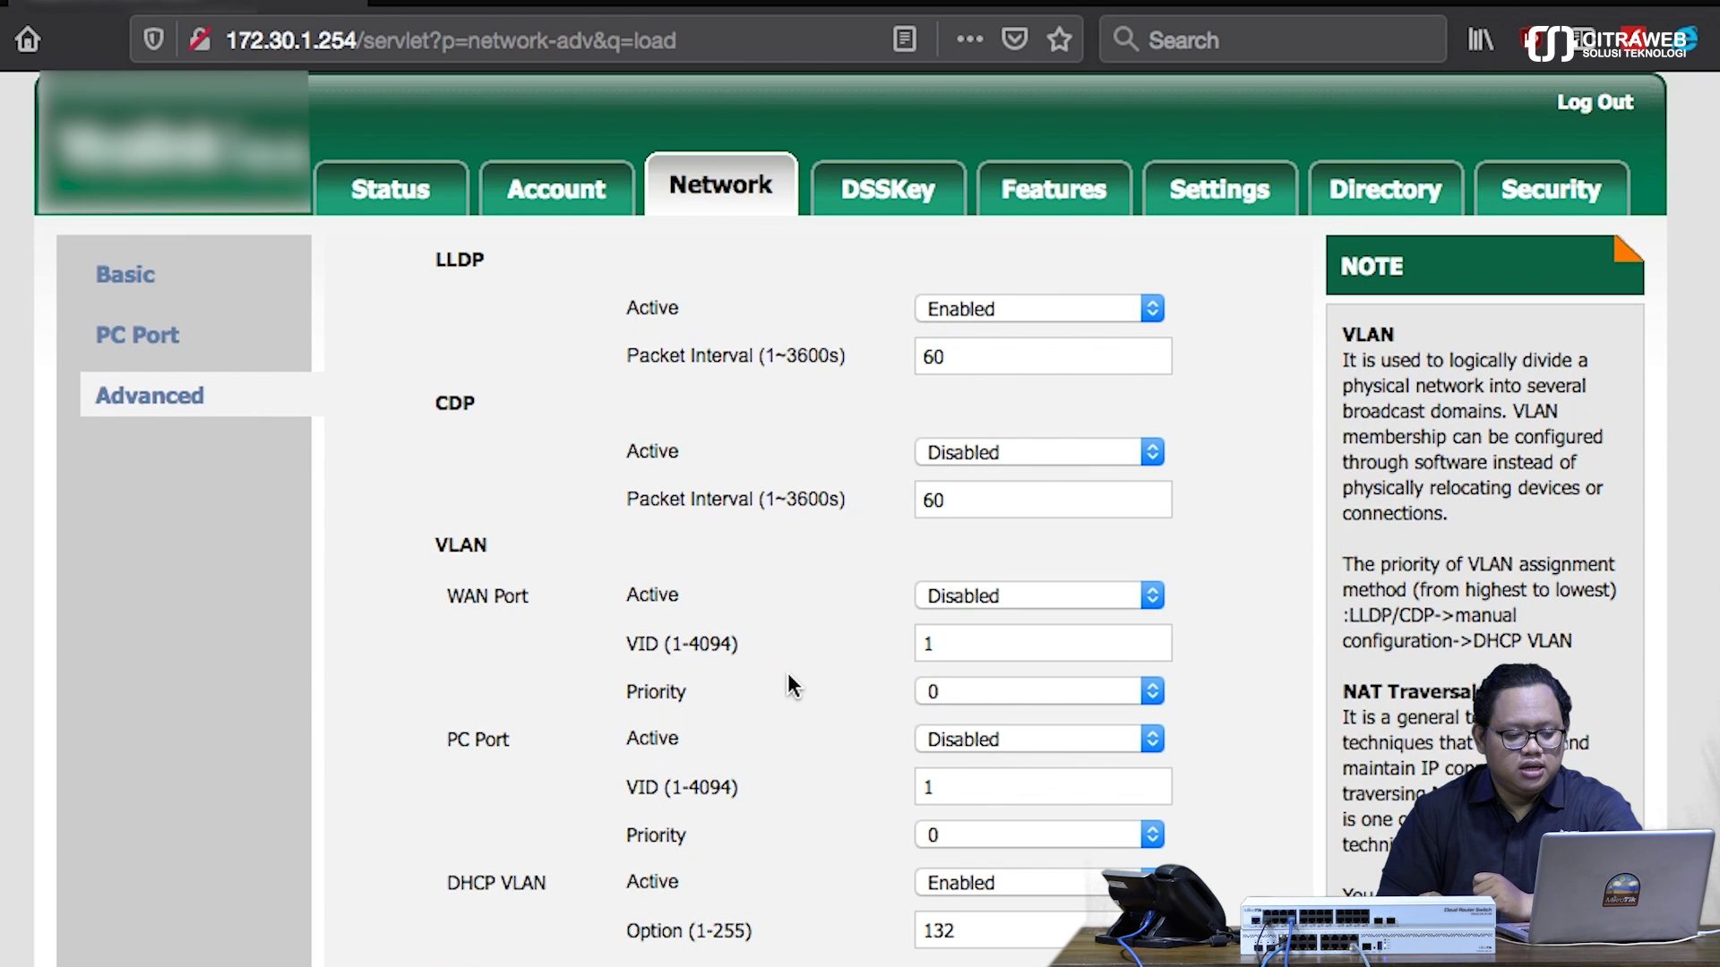
{"action": "scroll", "coordinate": [787, 673], "scroll_direction": "down", "scroll_amount": 1}
{"action": "scroll", "coordinate": [787, 686], "scroll_direction": "down", "scroll_amount": 4}
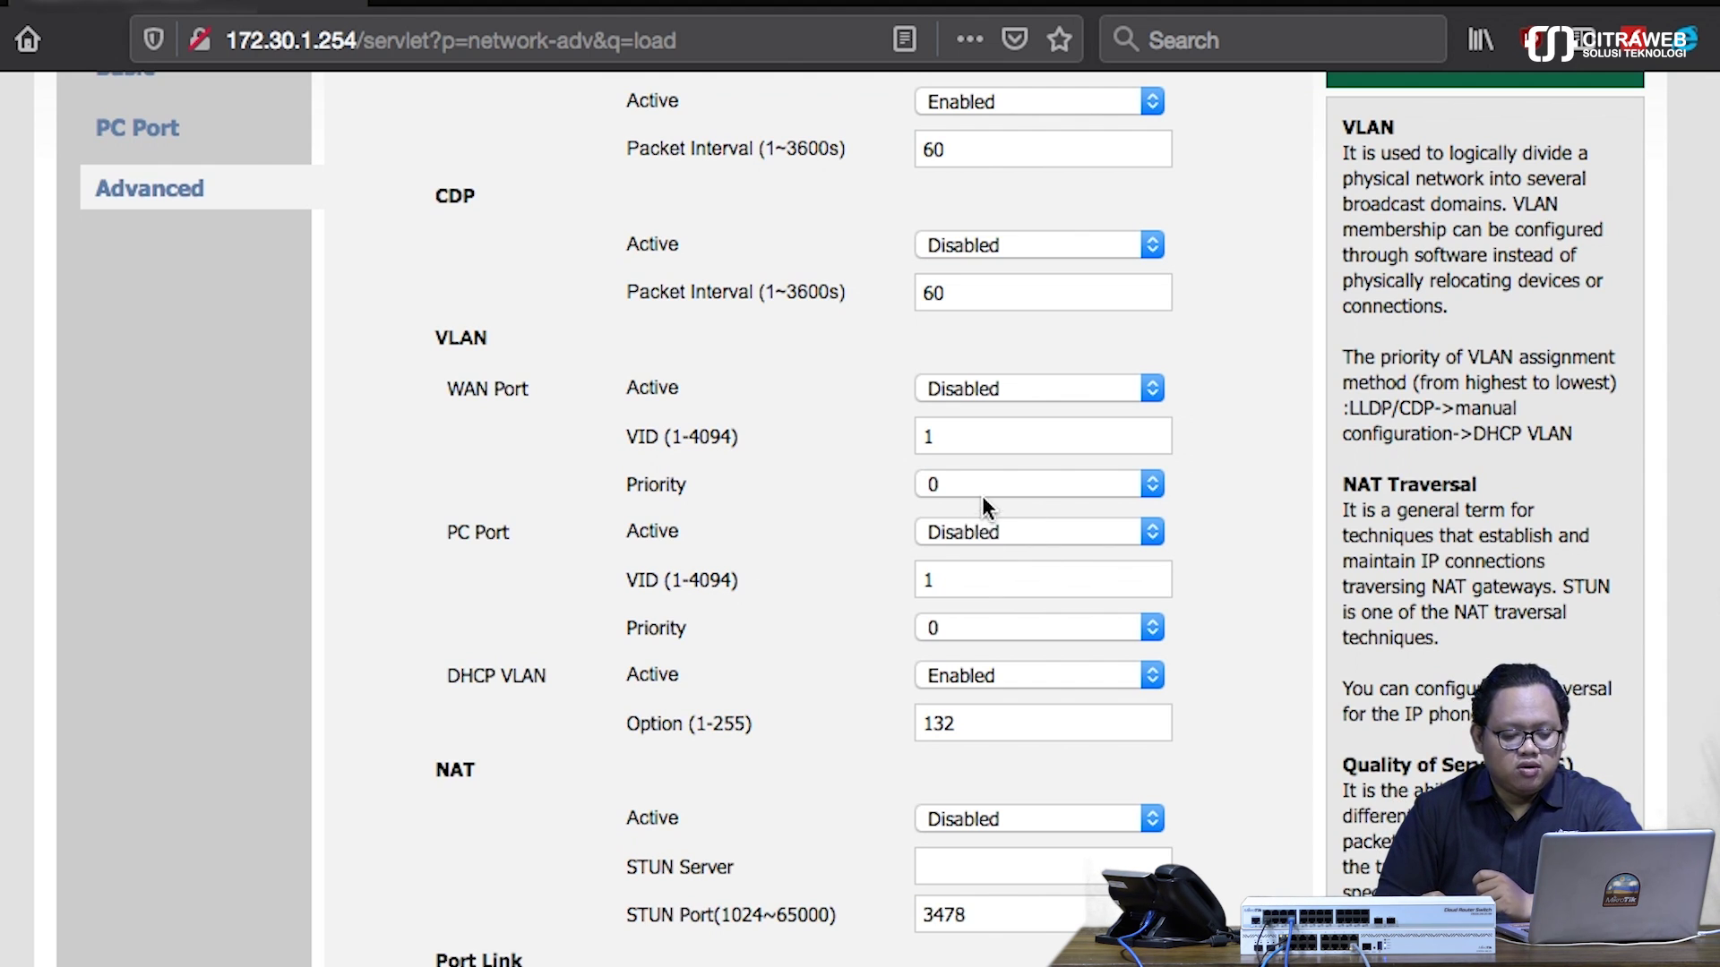
- Set PC Port VLAN Active to Enabled, VID 12, Priority 7
{"action": "left_click", "coordinate": [1144, 538]}
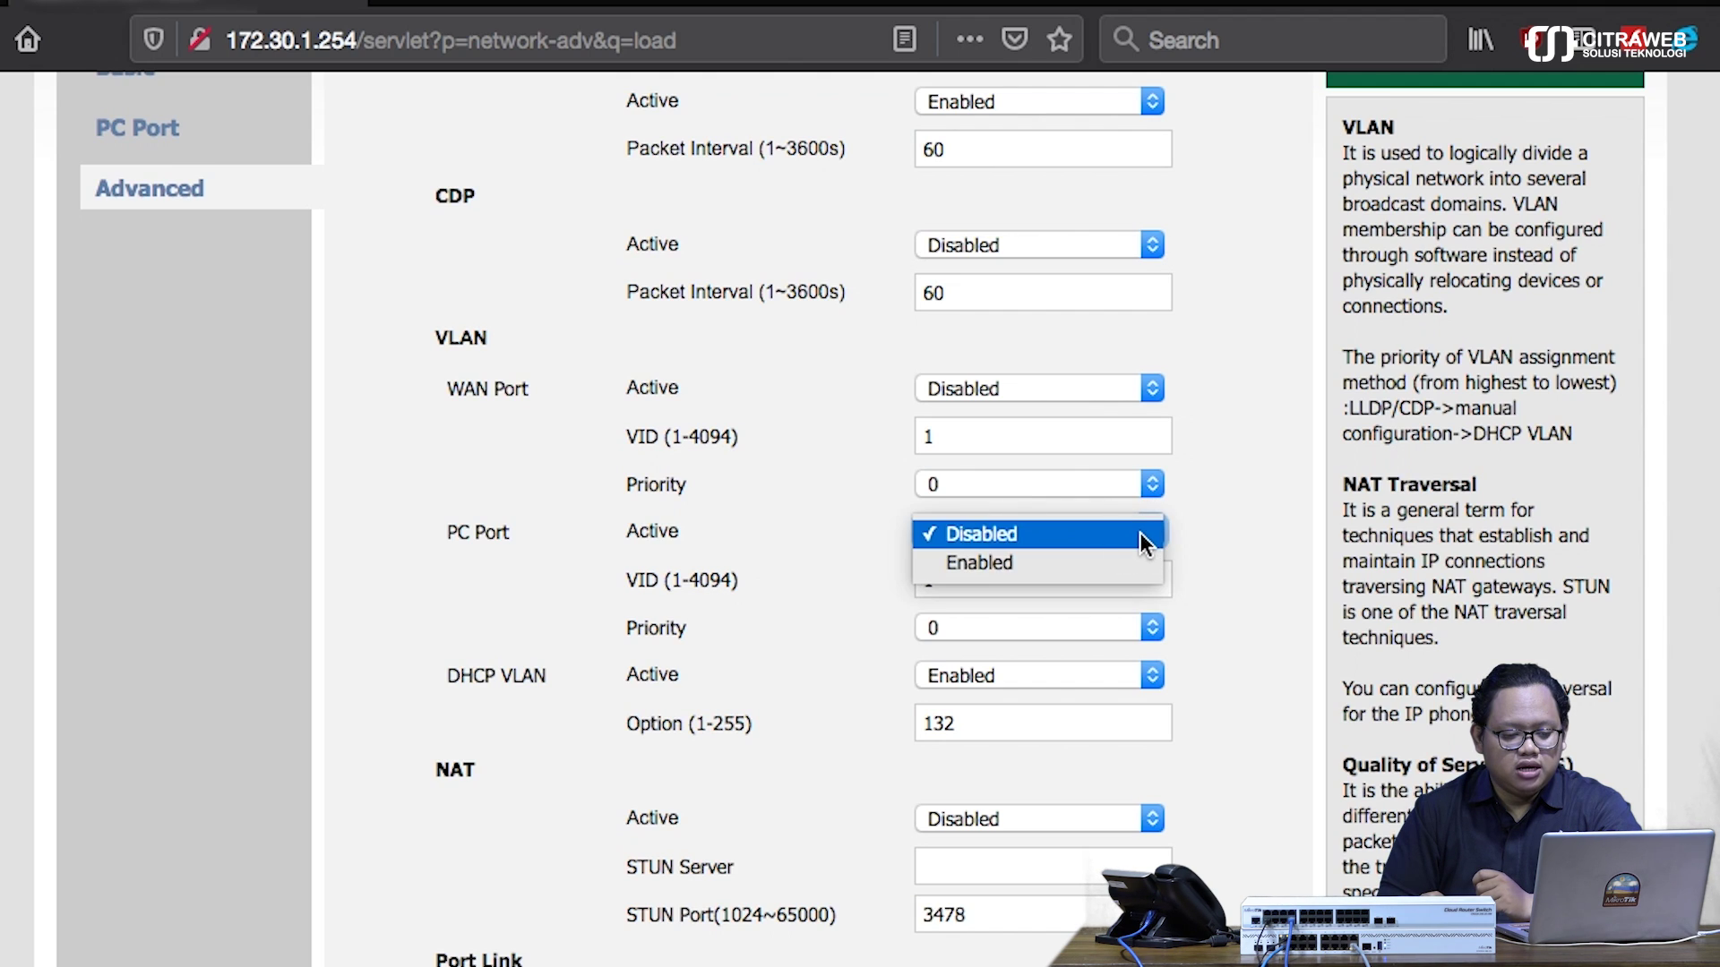
{"action": "left_click", "coordinate": [1109, 564]}
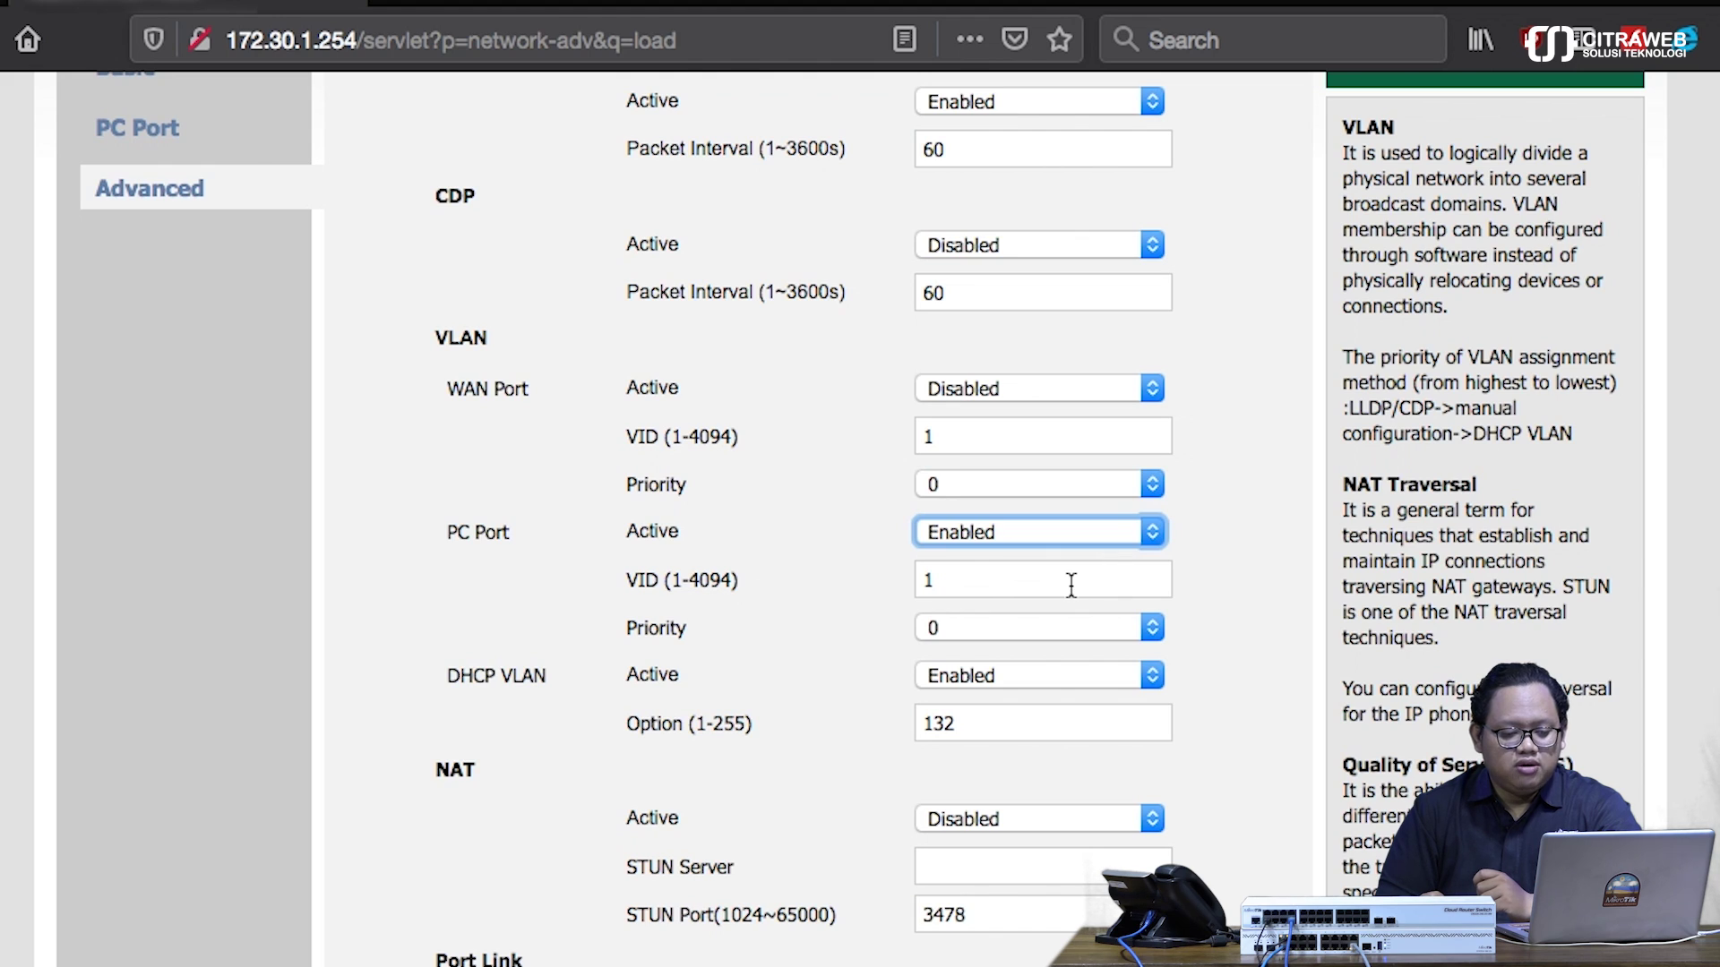
{"action": "left_click", "coordinate": [1070, 585]}
{"action": "type", "text": "2"}
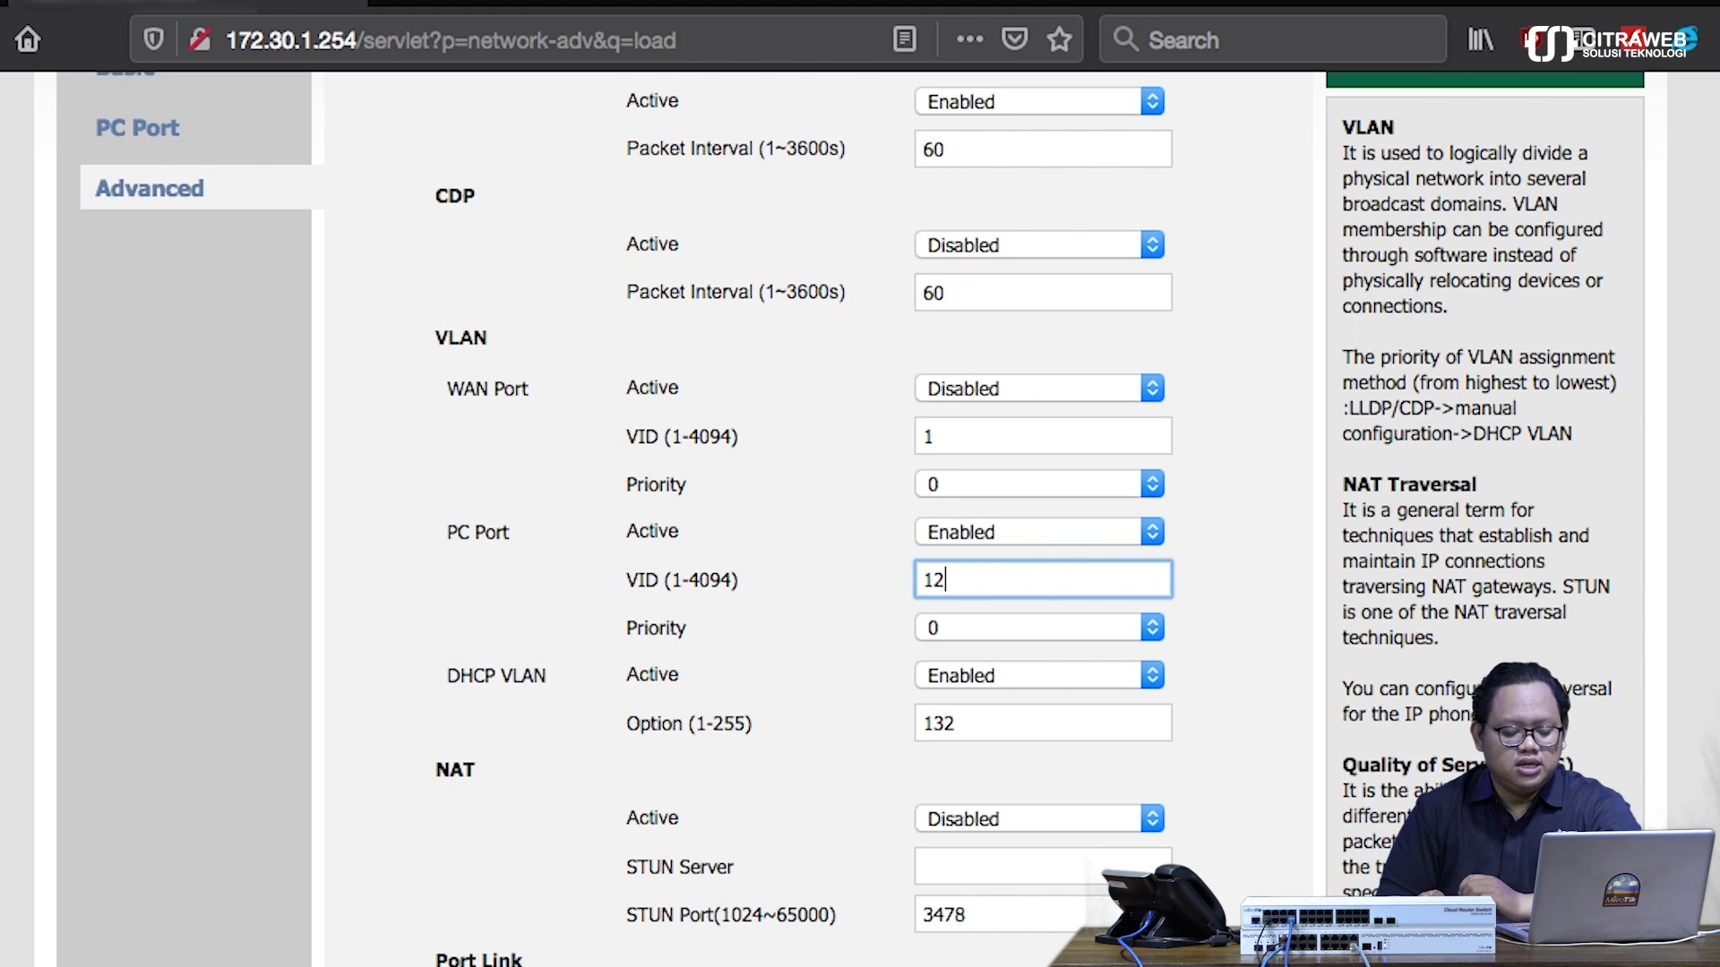
{"action": "left_click", "coordinate": [1141, 636]}
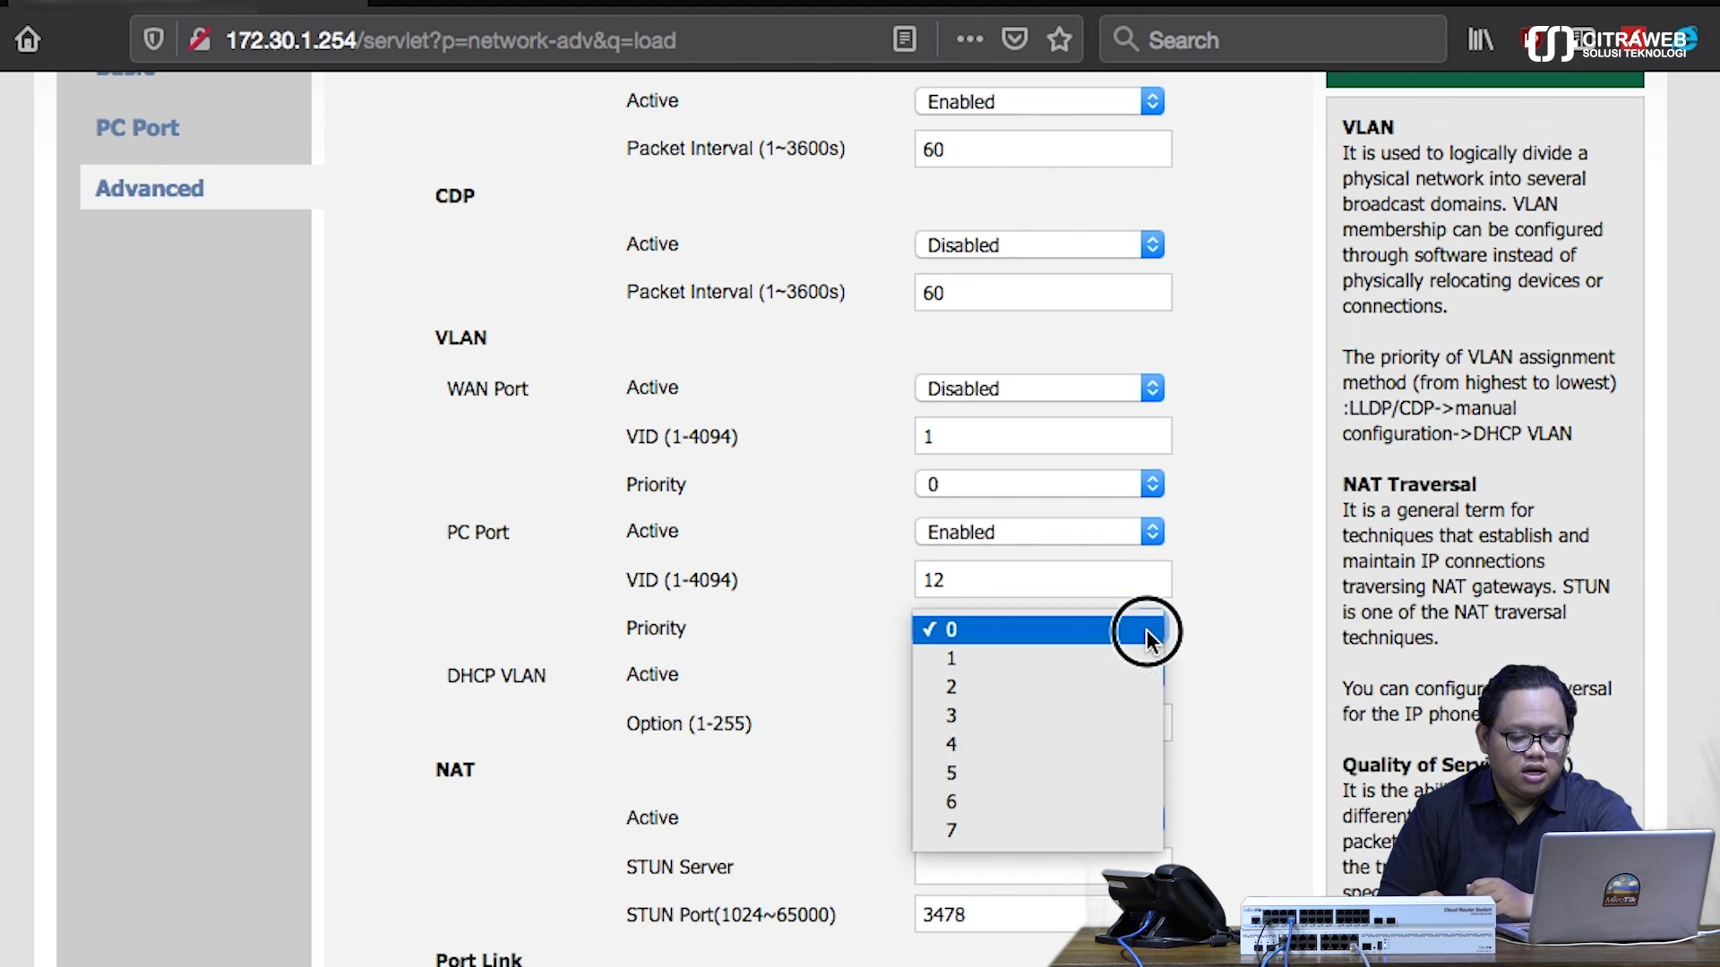
{"action": "left_click", "coordinate": [998, 828]}
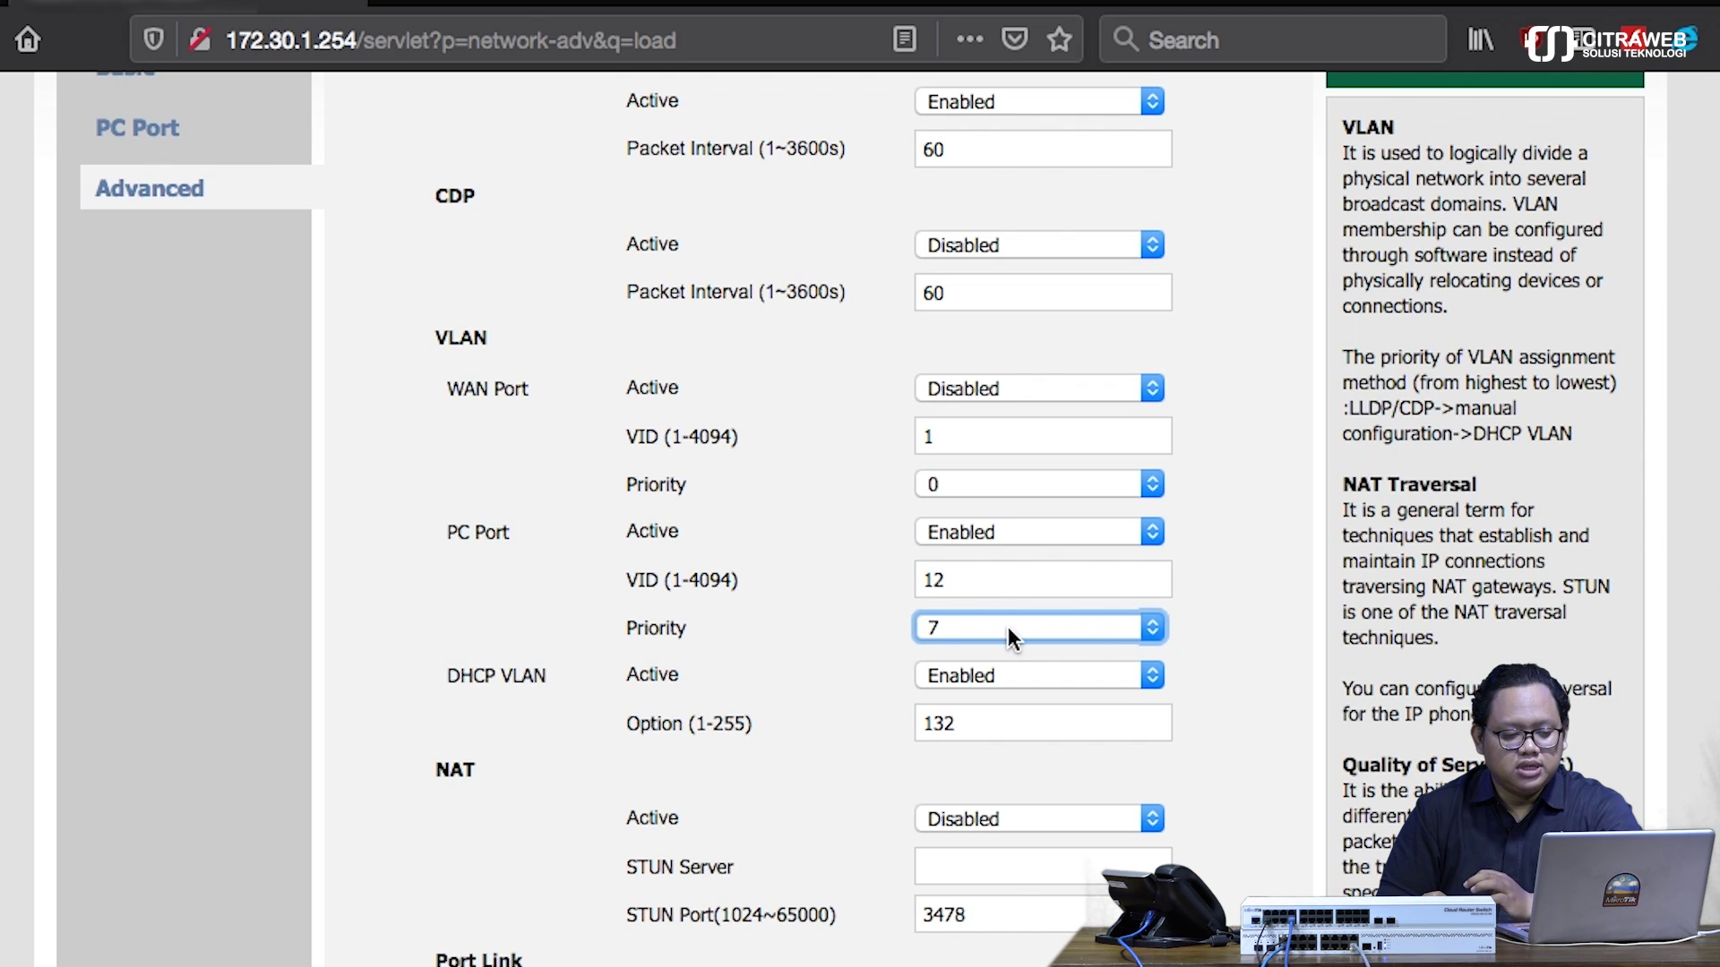
{"action": "left_click", "coordinate": [973, 580]}
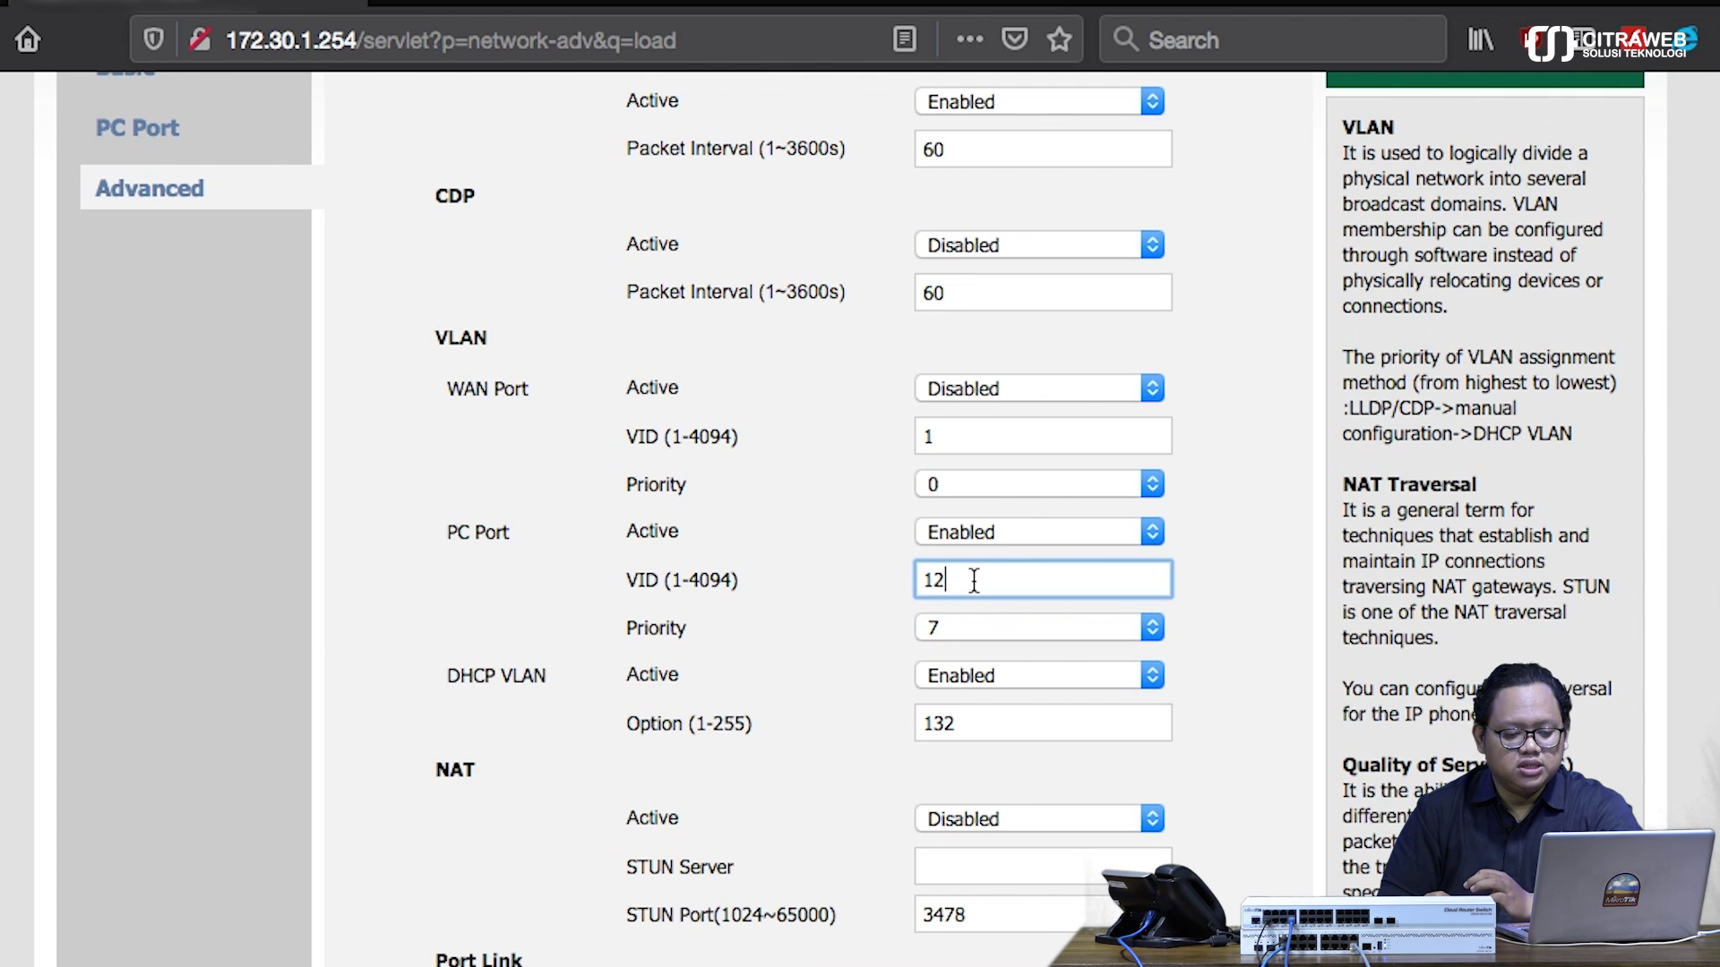
{"action": "scroll", "coordinate": [689, 913], "scroll_direction": "down", "scroll_amount": 5}
{"action": "scroll", "coordinate": [705, 913], "scroll_direction": "down", "scroll_amount": 8}
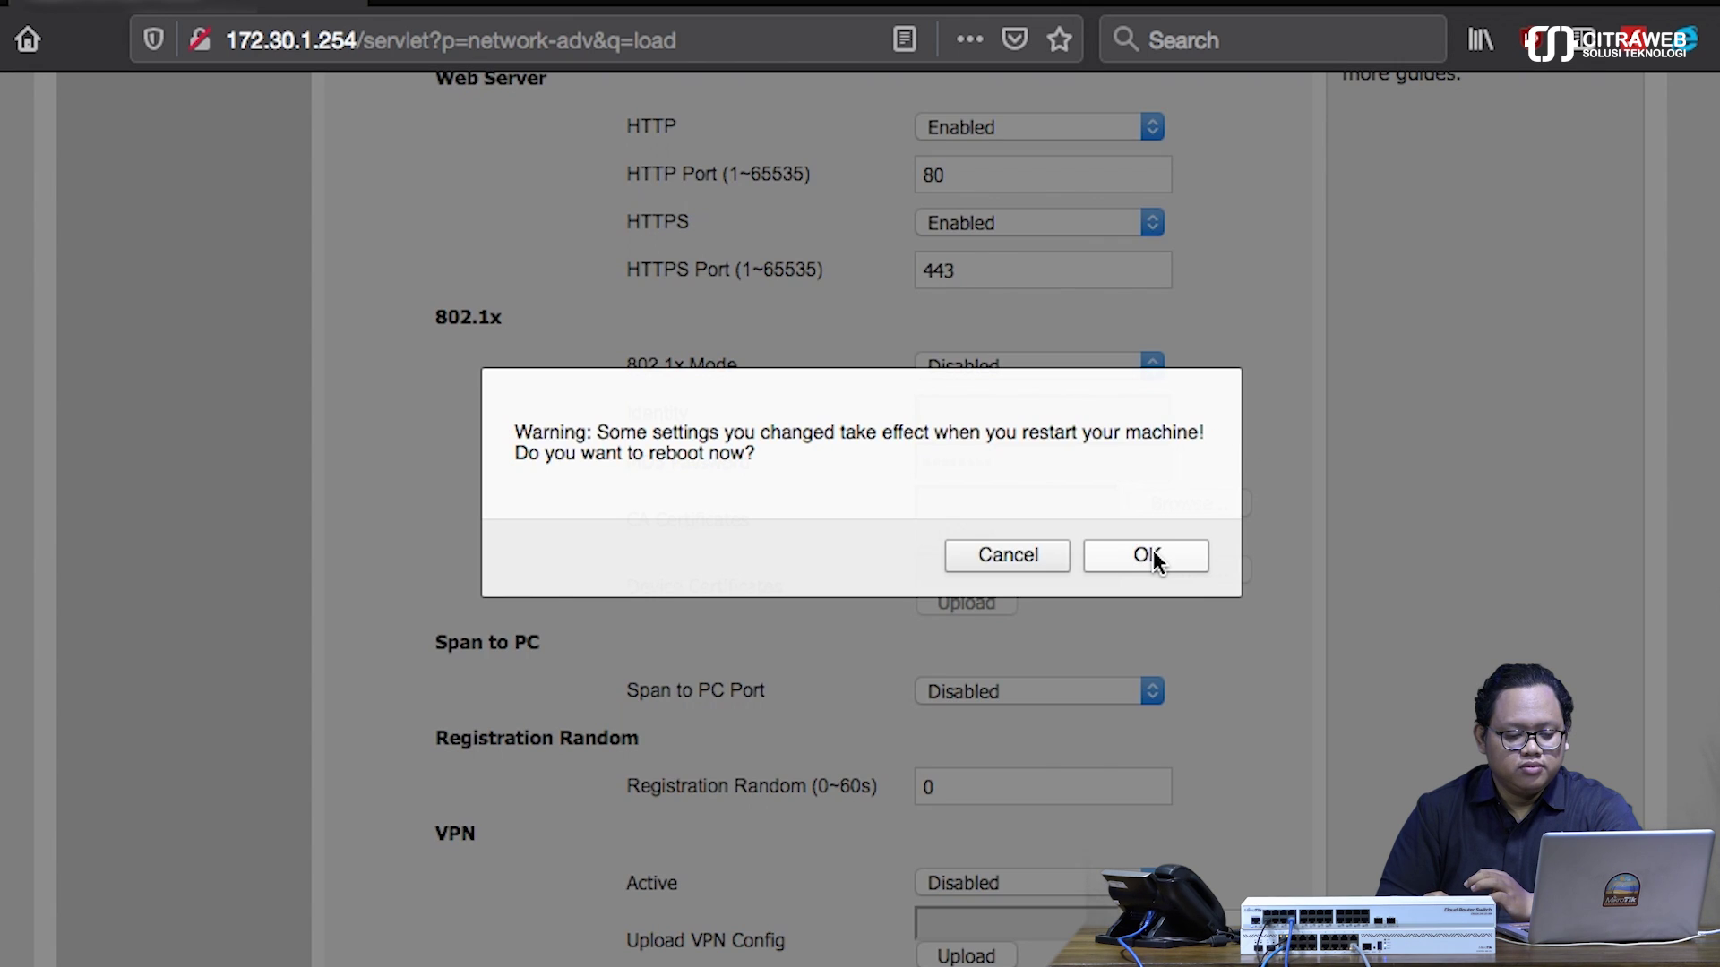
- Confirm the PC Port VLAN changes and accept the phone's reboot warning
{"action": "left_click", "coordinate": [1150, 556]}
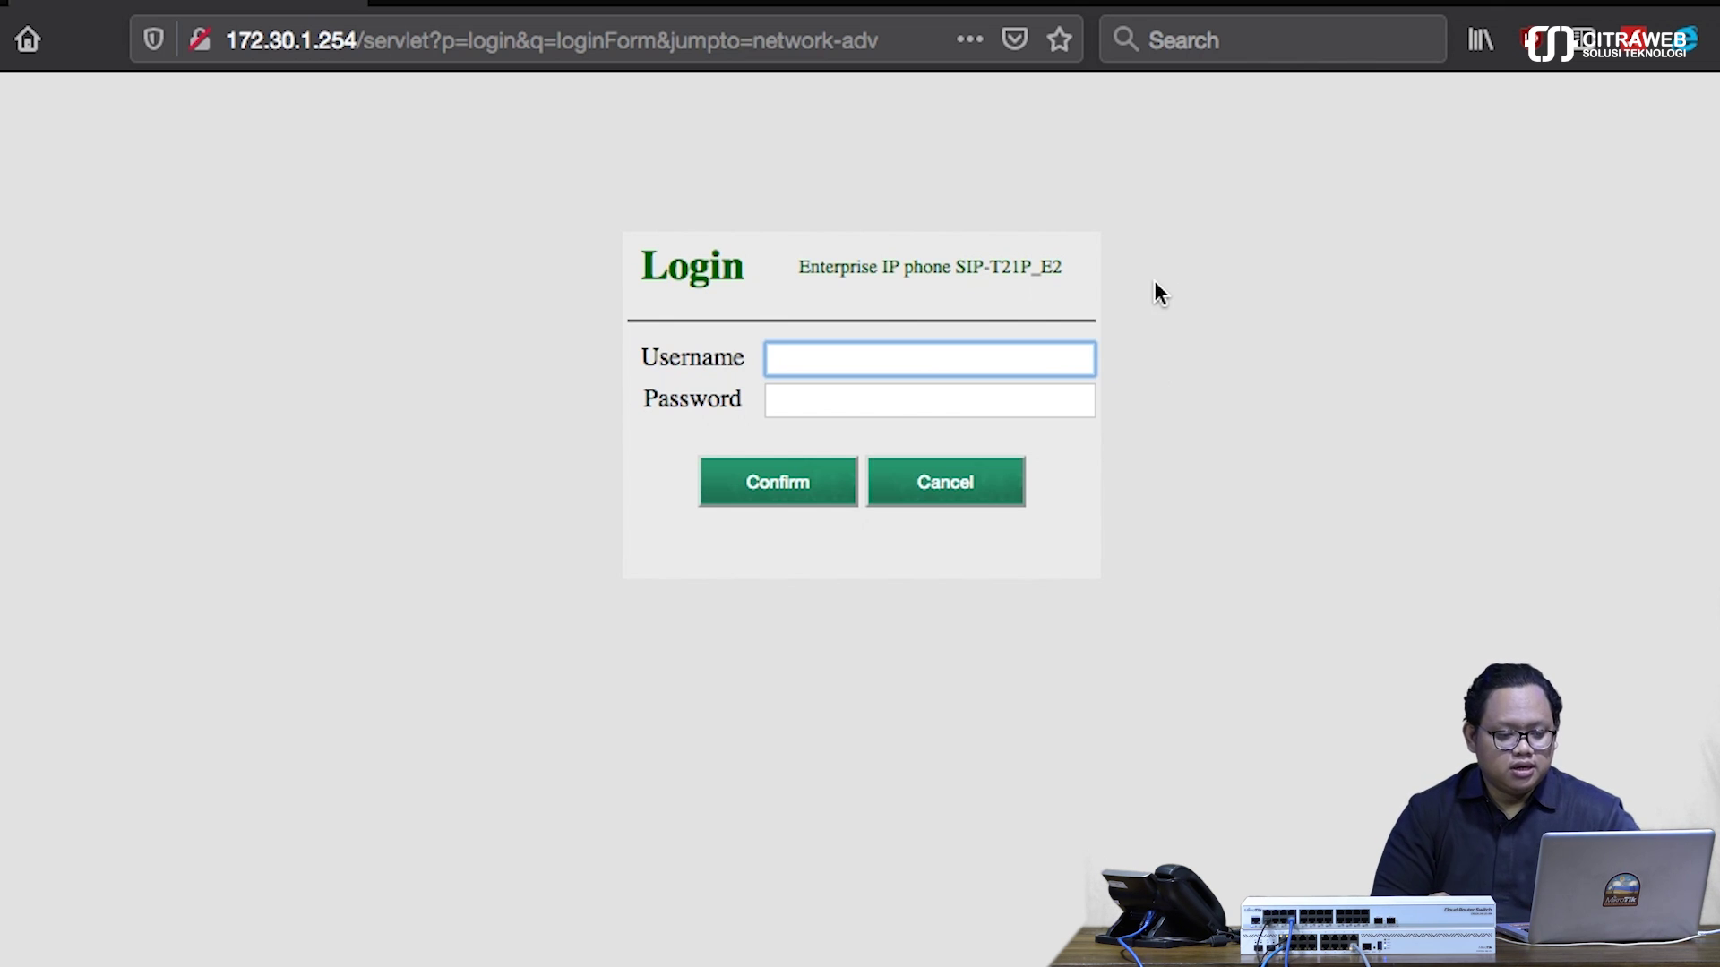
- Log back into the Yealink web UI with the admin username and password
{"action": "left_click", "coordinate": [1015, 352]}
{"action": "type", "text": "admin"}
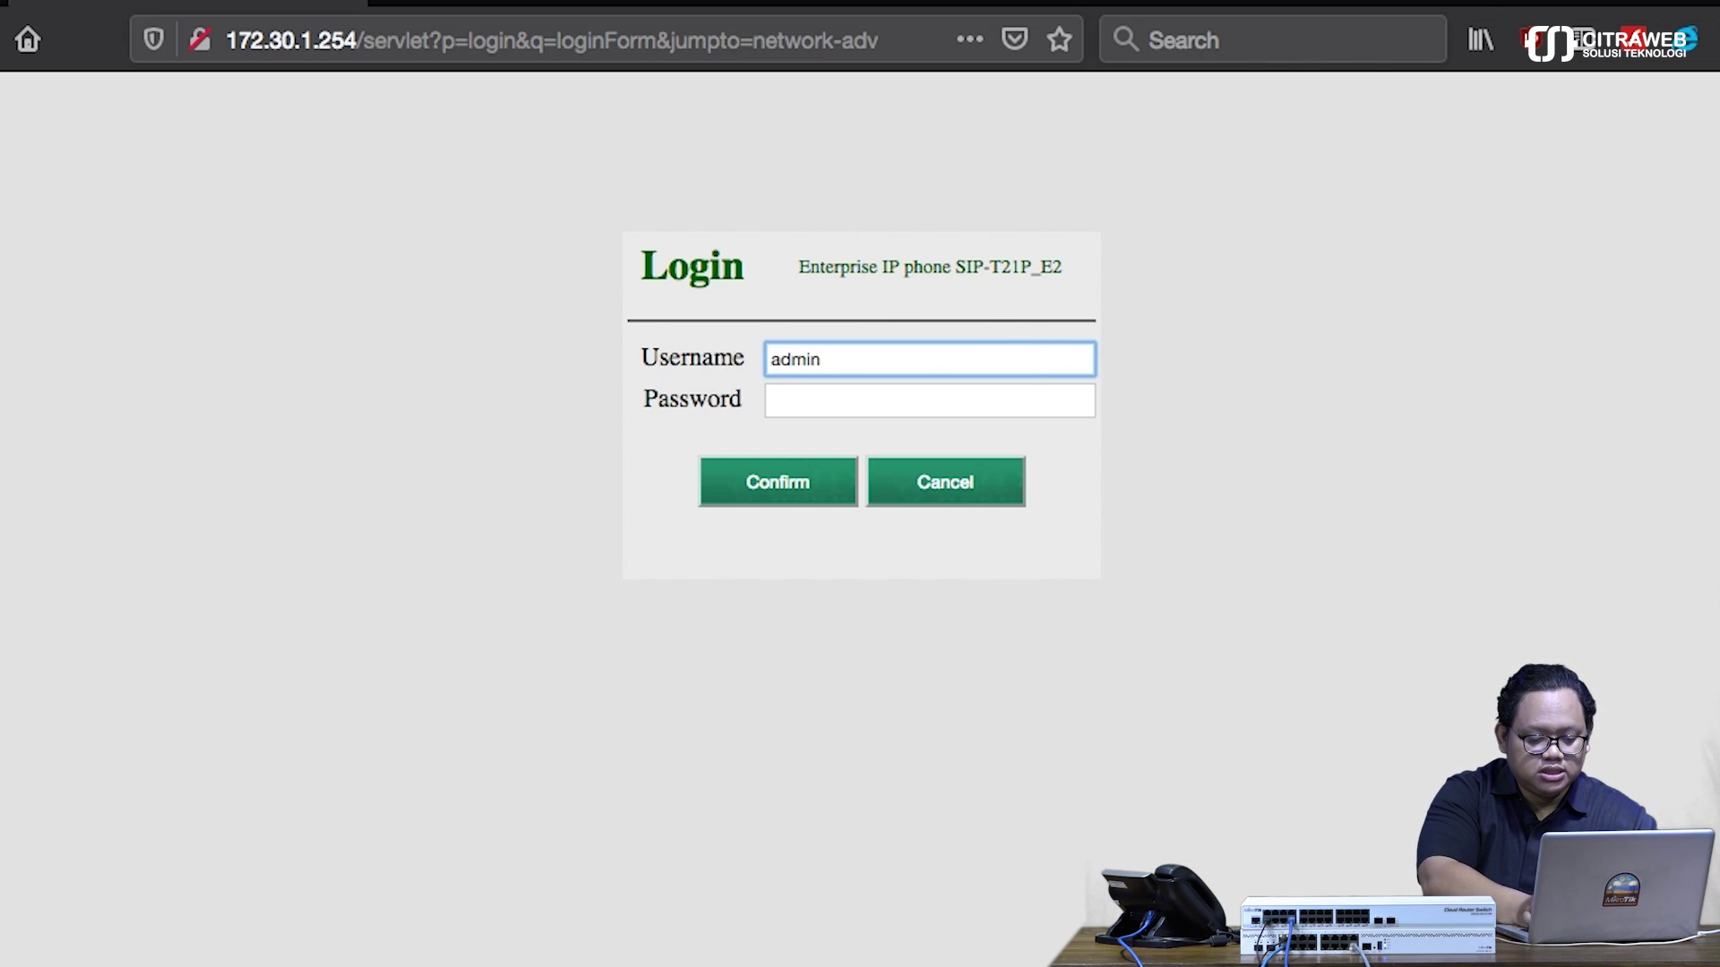
{"action": "key", "text": "Tab"}
{"action": "type", "text": "admin"}
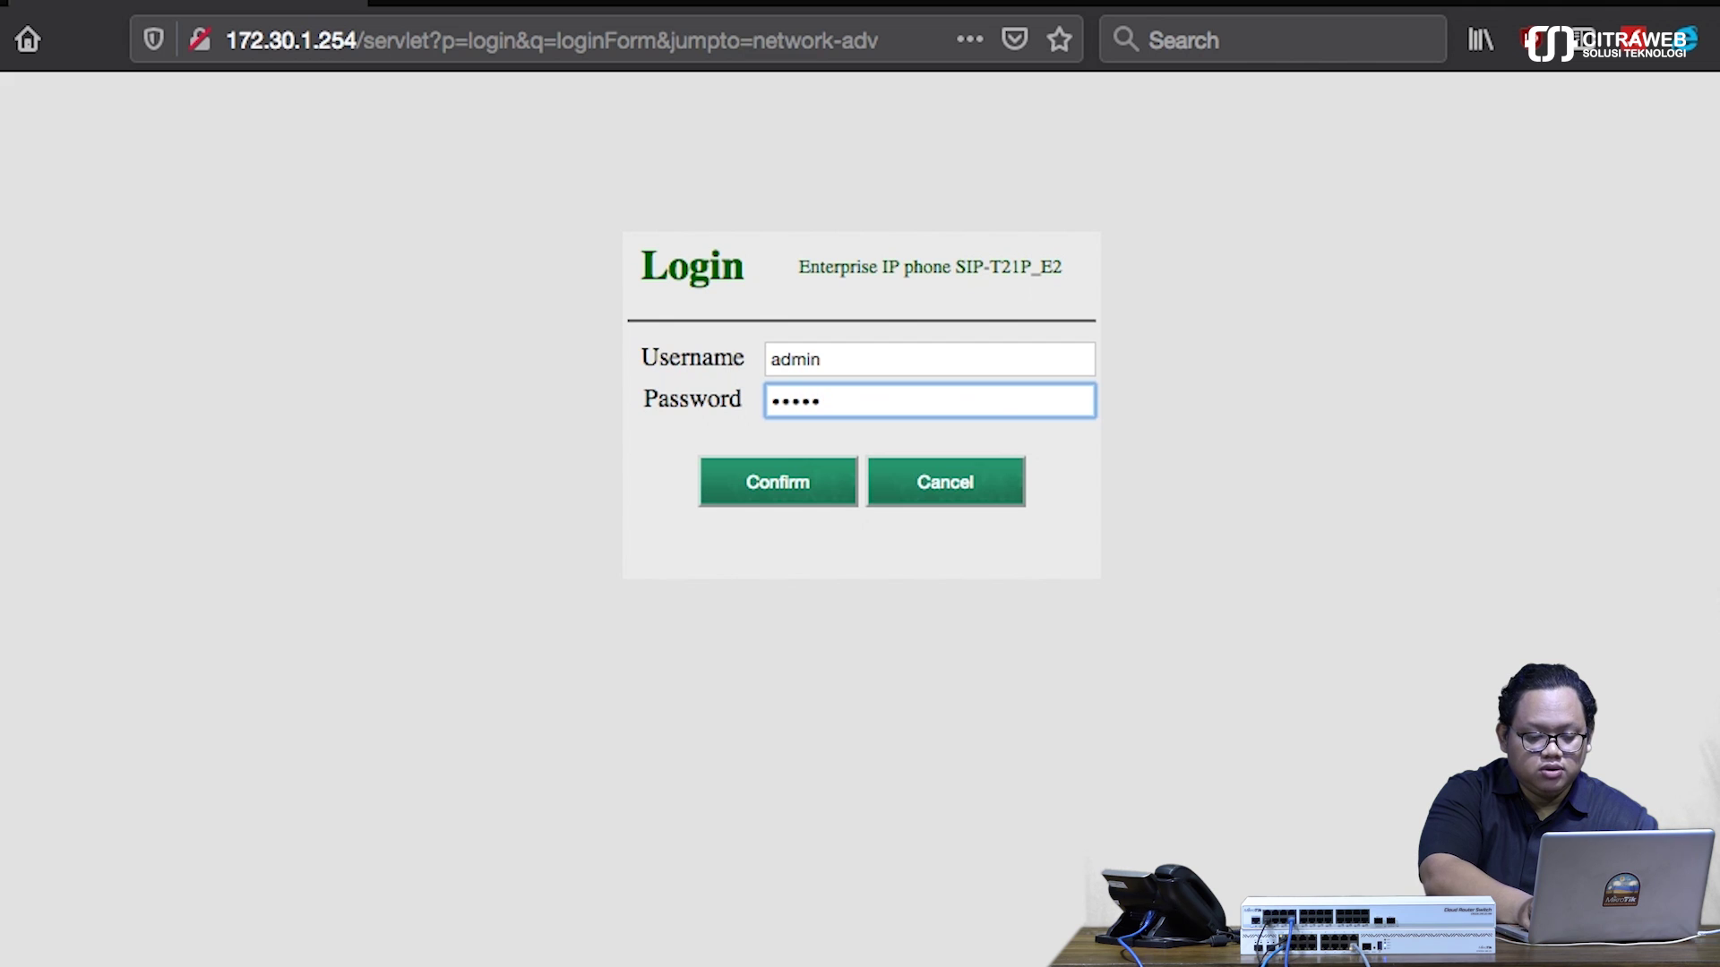
{"action": "key", "text": "Return"}
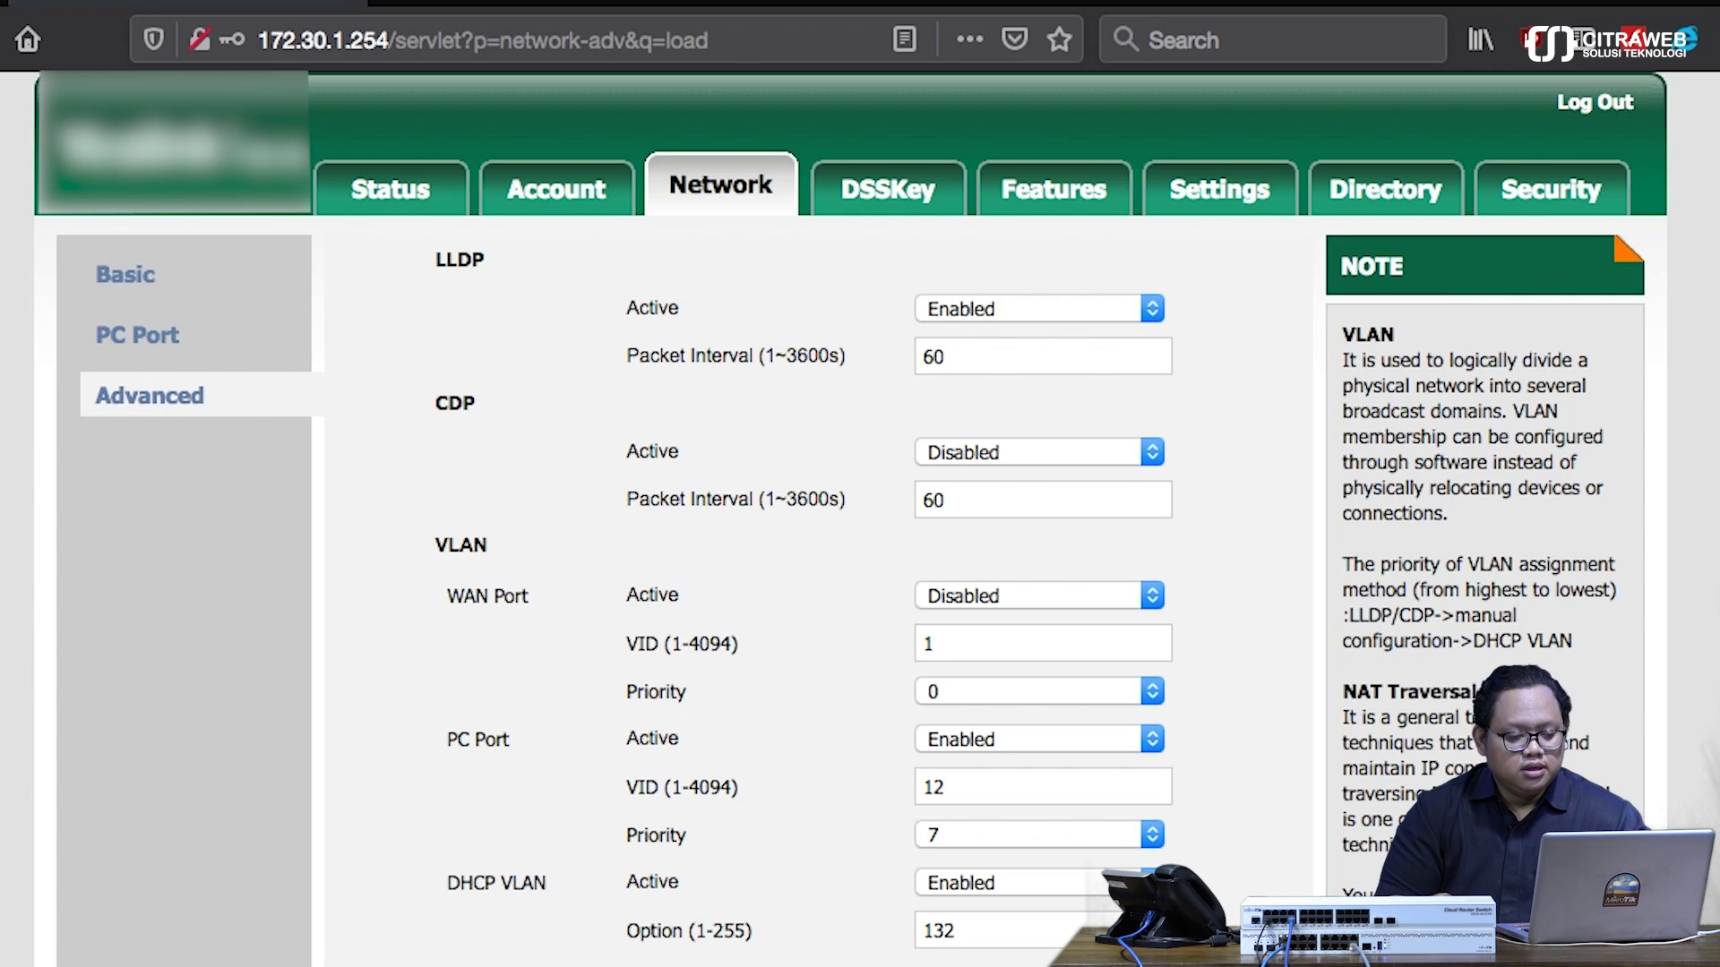
- Check that the PC Port VLAN still shows VID 12, then return to the Status page
{"action": "scroll", "coordinate": [752, 780], "scroll_direction": "down", "scroll_amount": 3}
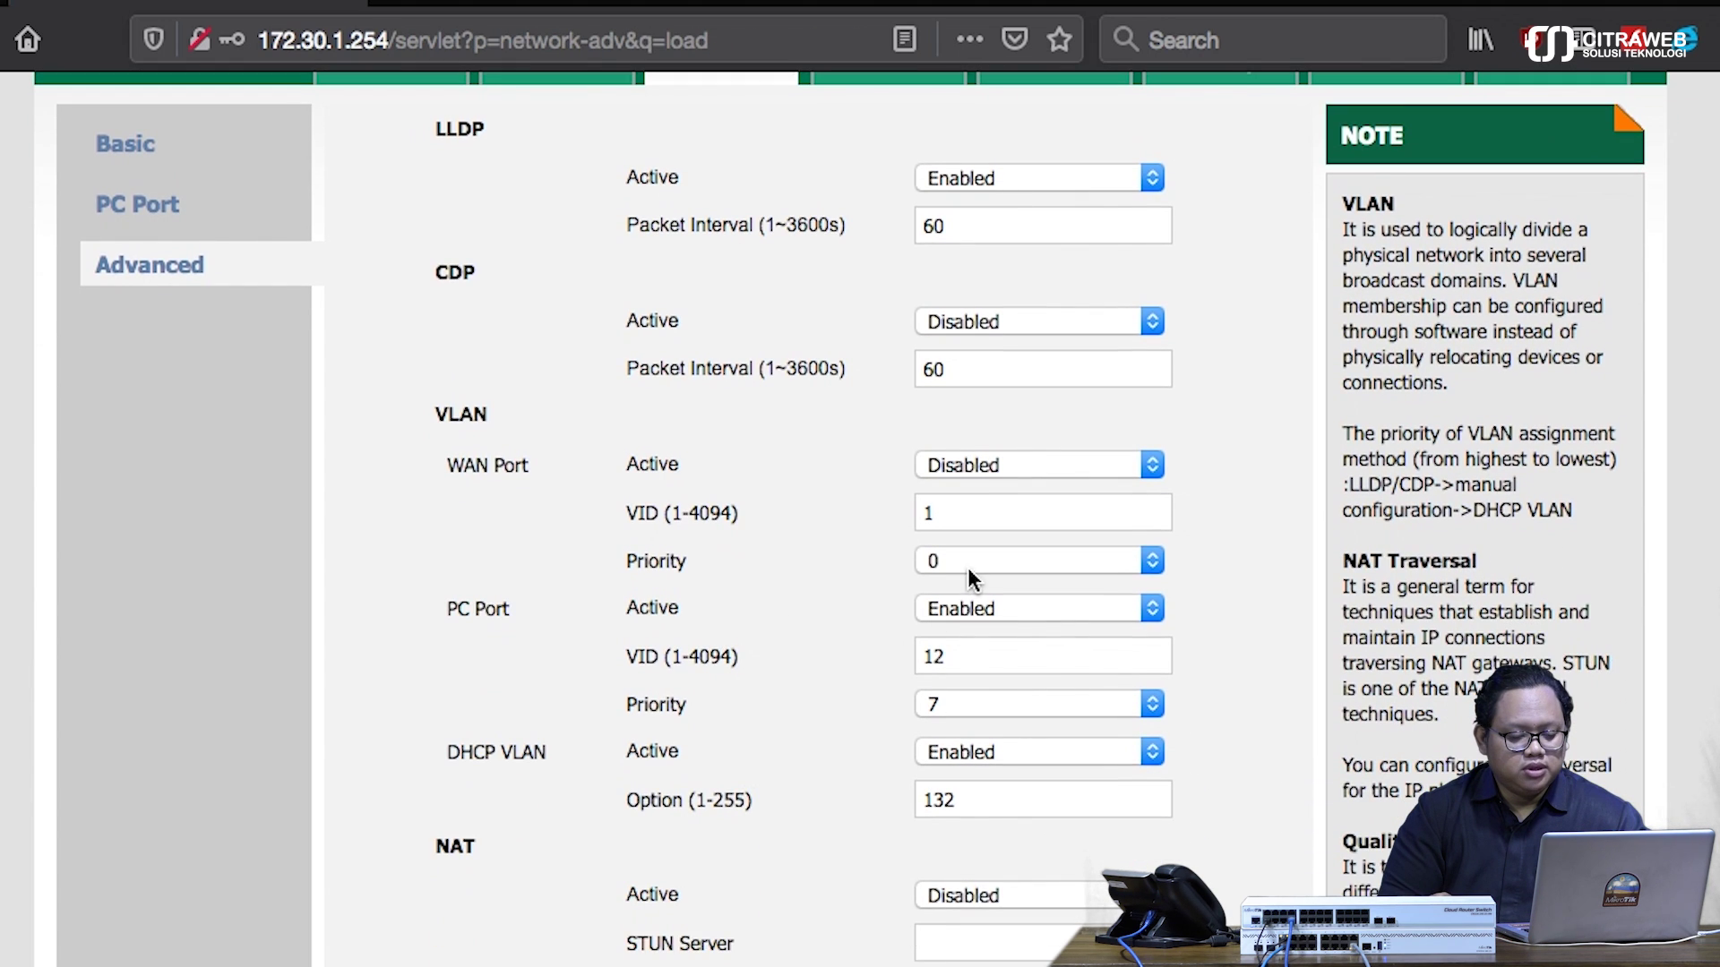
{"action": "left_click", "coordinate": [959, 655]}
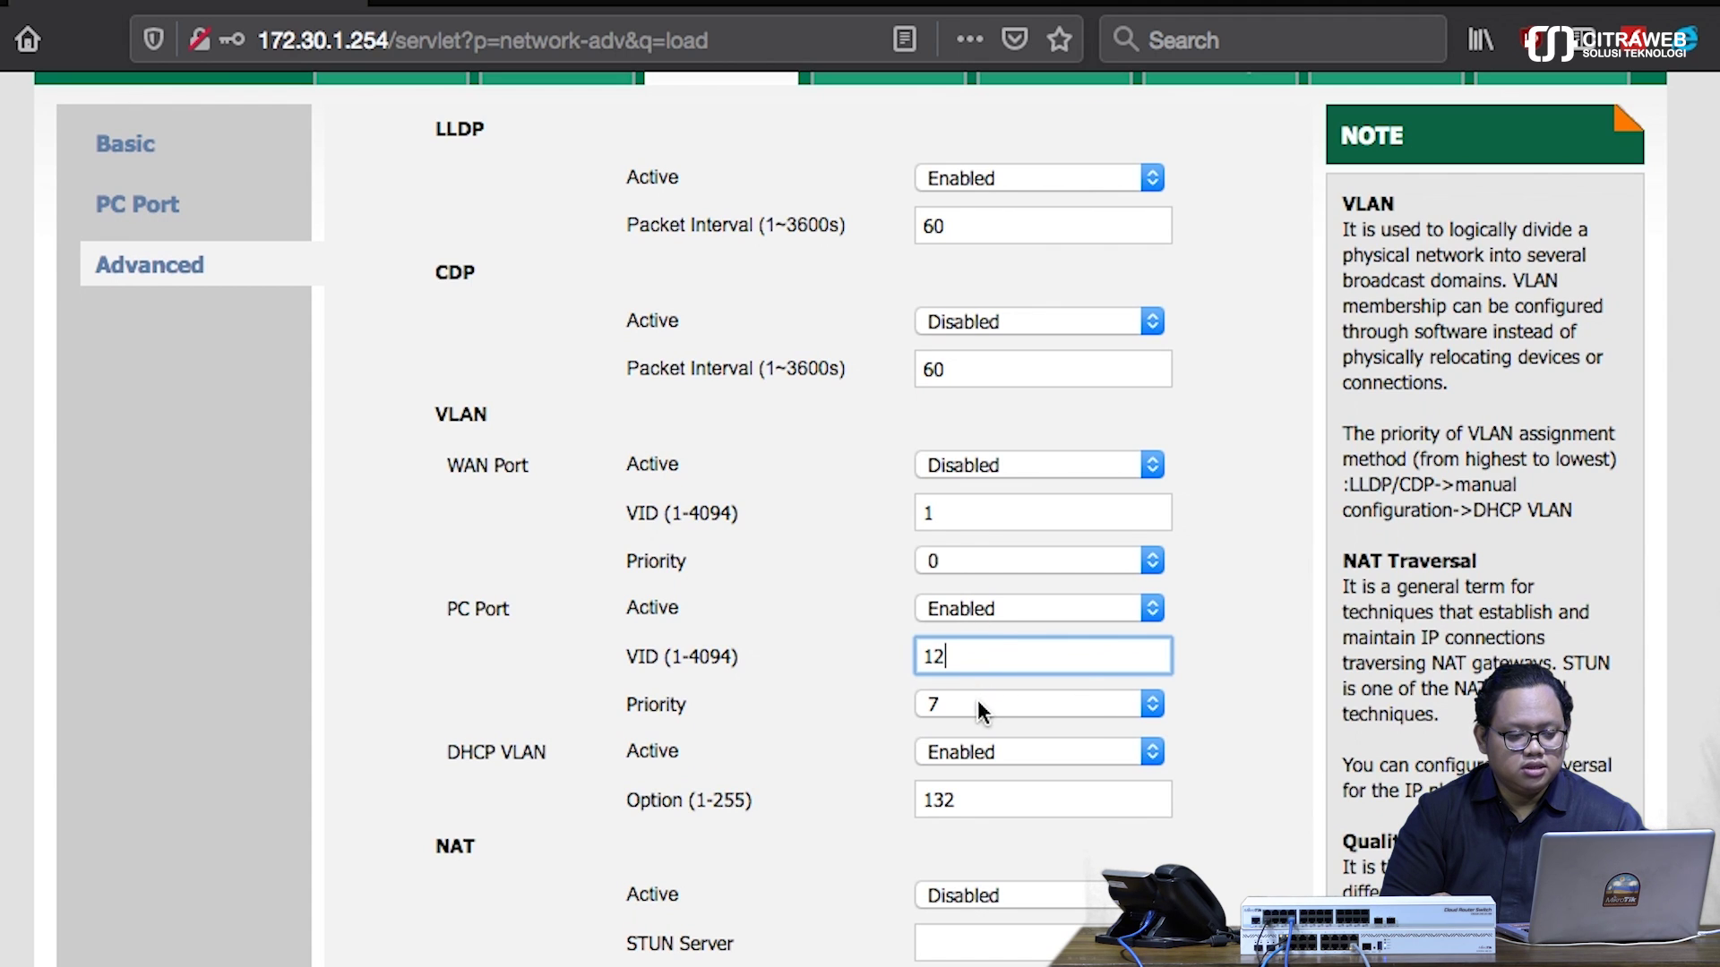
{"action": "scroll", "coordinate": [775, 578], "scroll_direction": "up", "scroll_amount": 3}
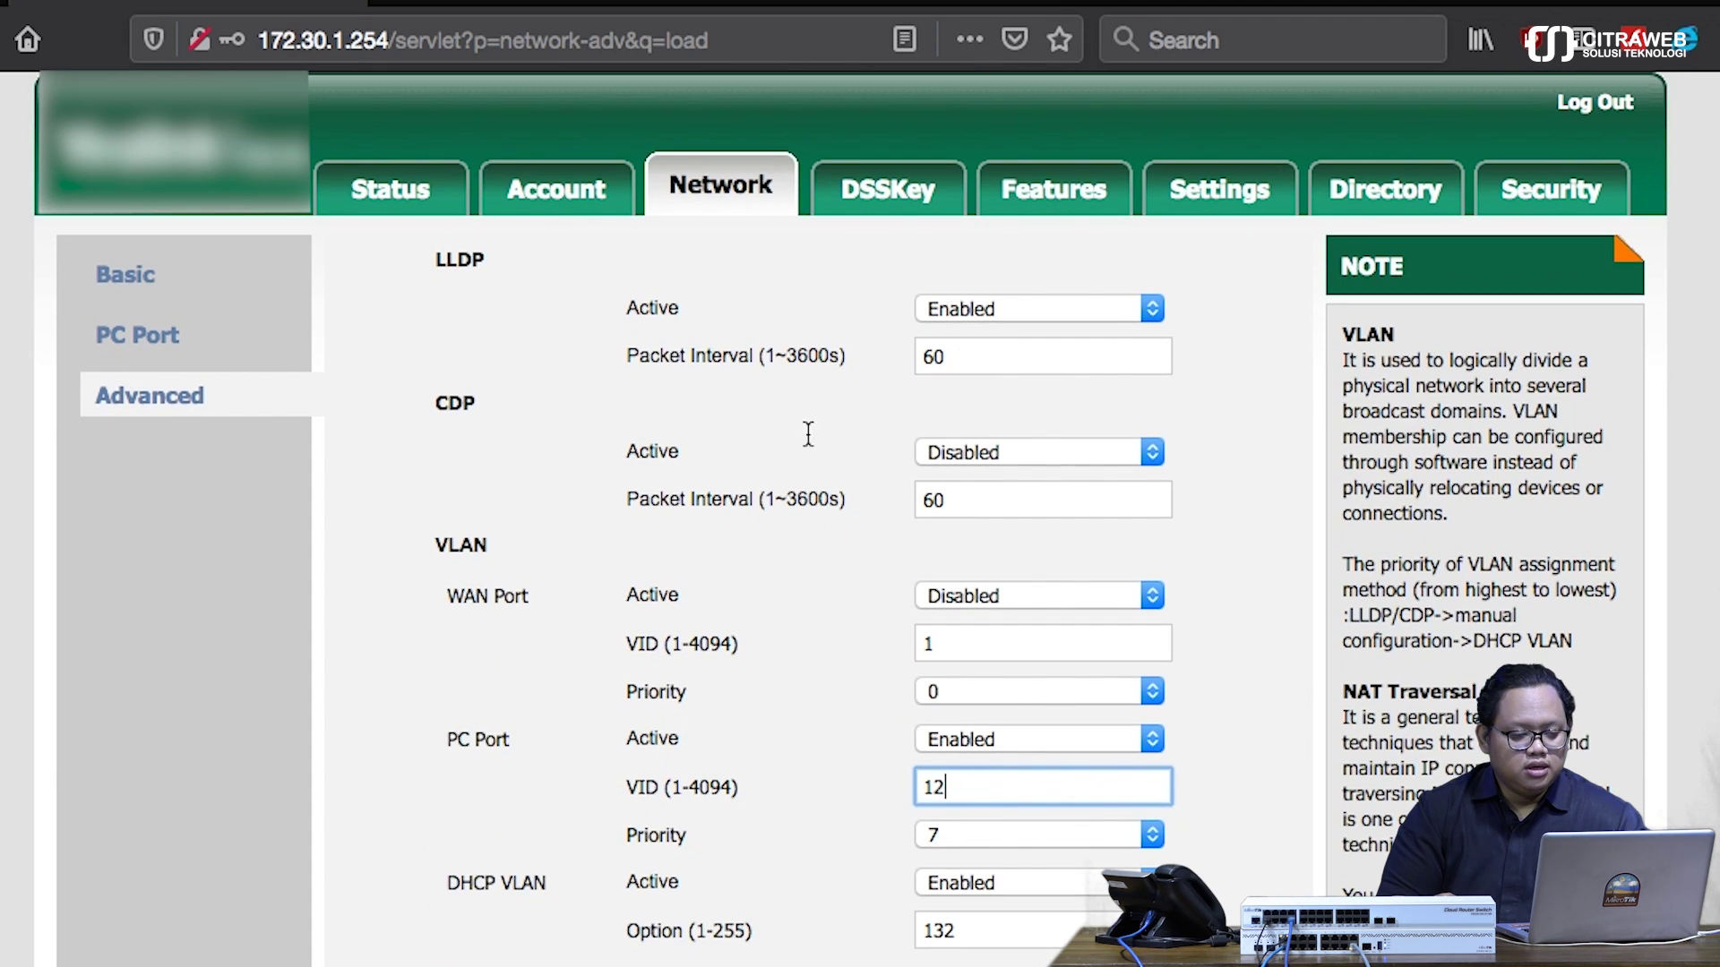
{"action": "left_click", "coordinate": [396, 204]}
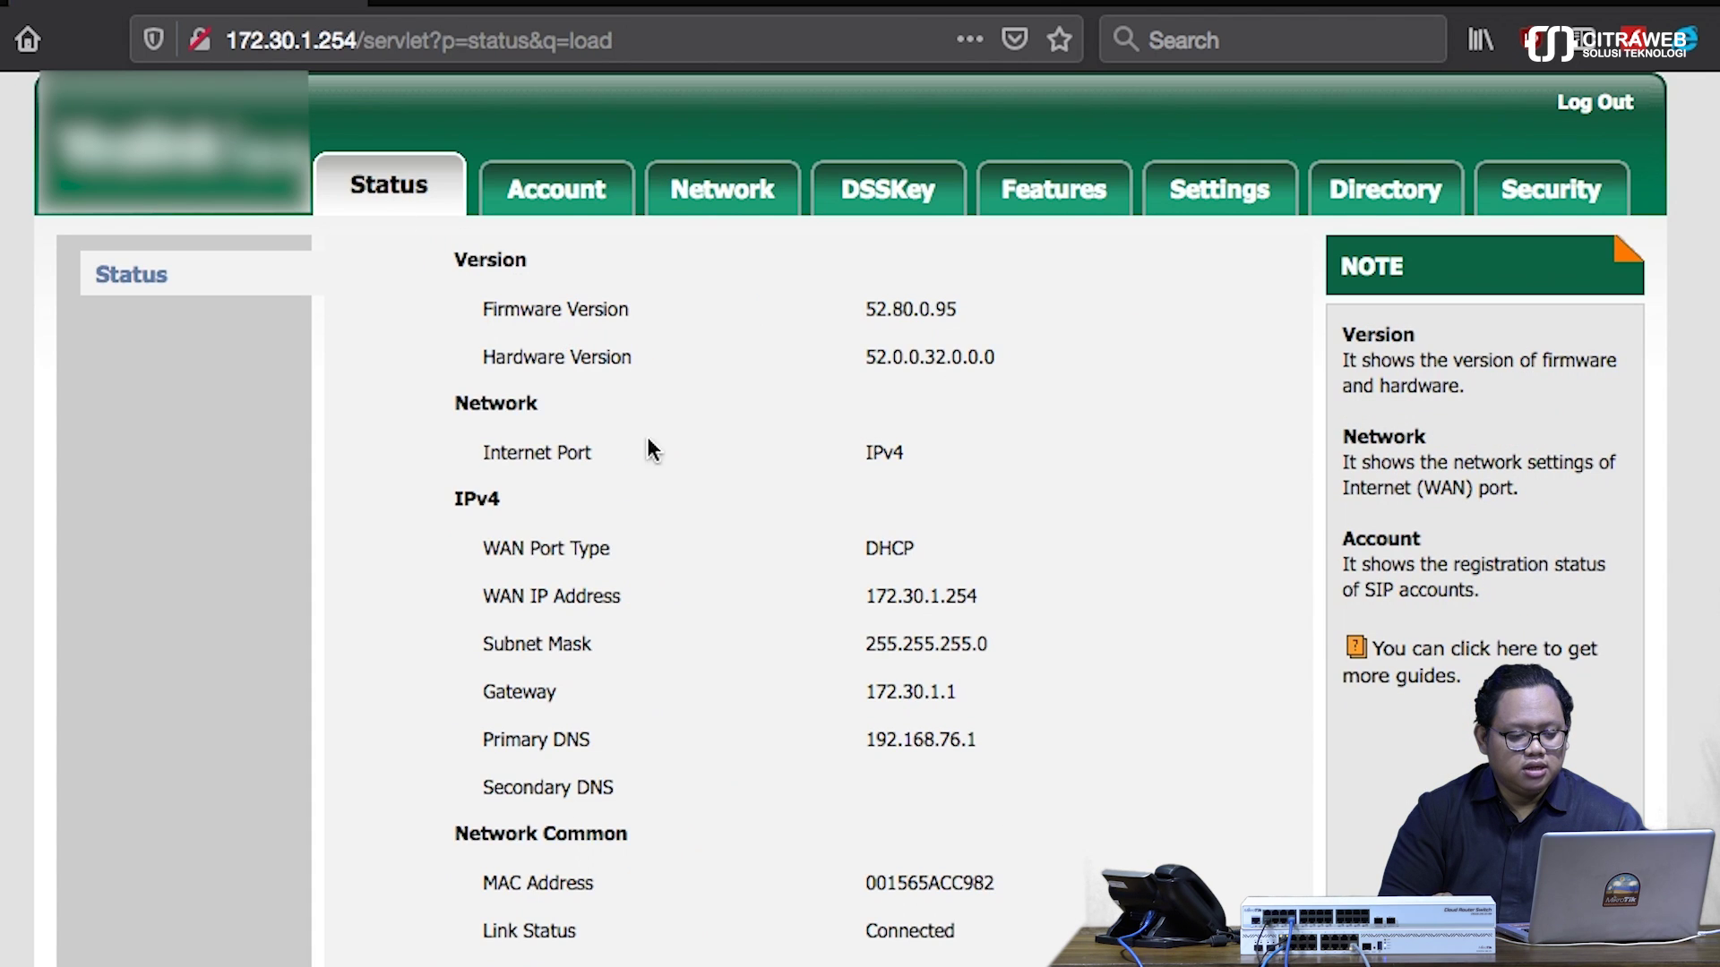
{"action": "scroll", "coordinate": [750, 517], "scroll_direction": "down", "scroll_amount": 1}
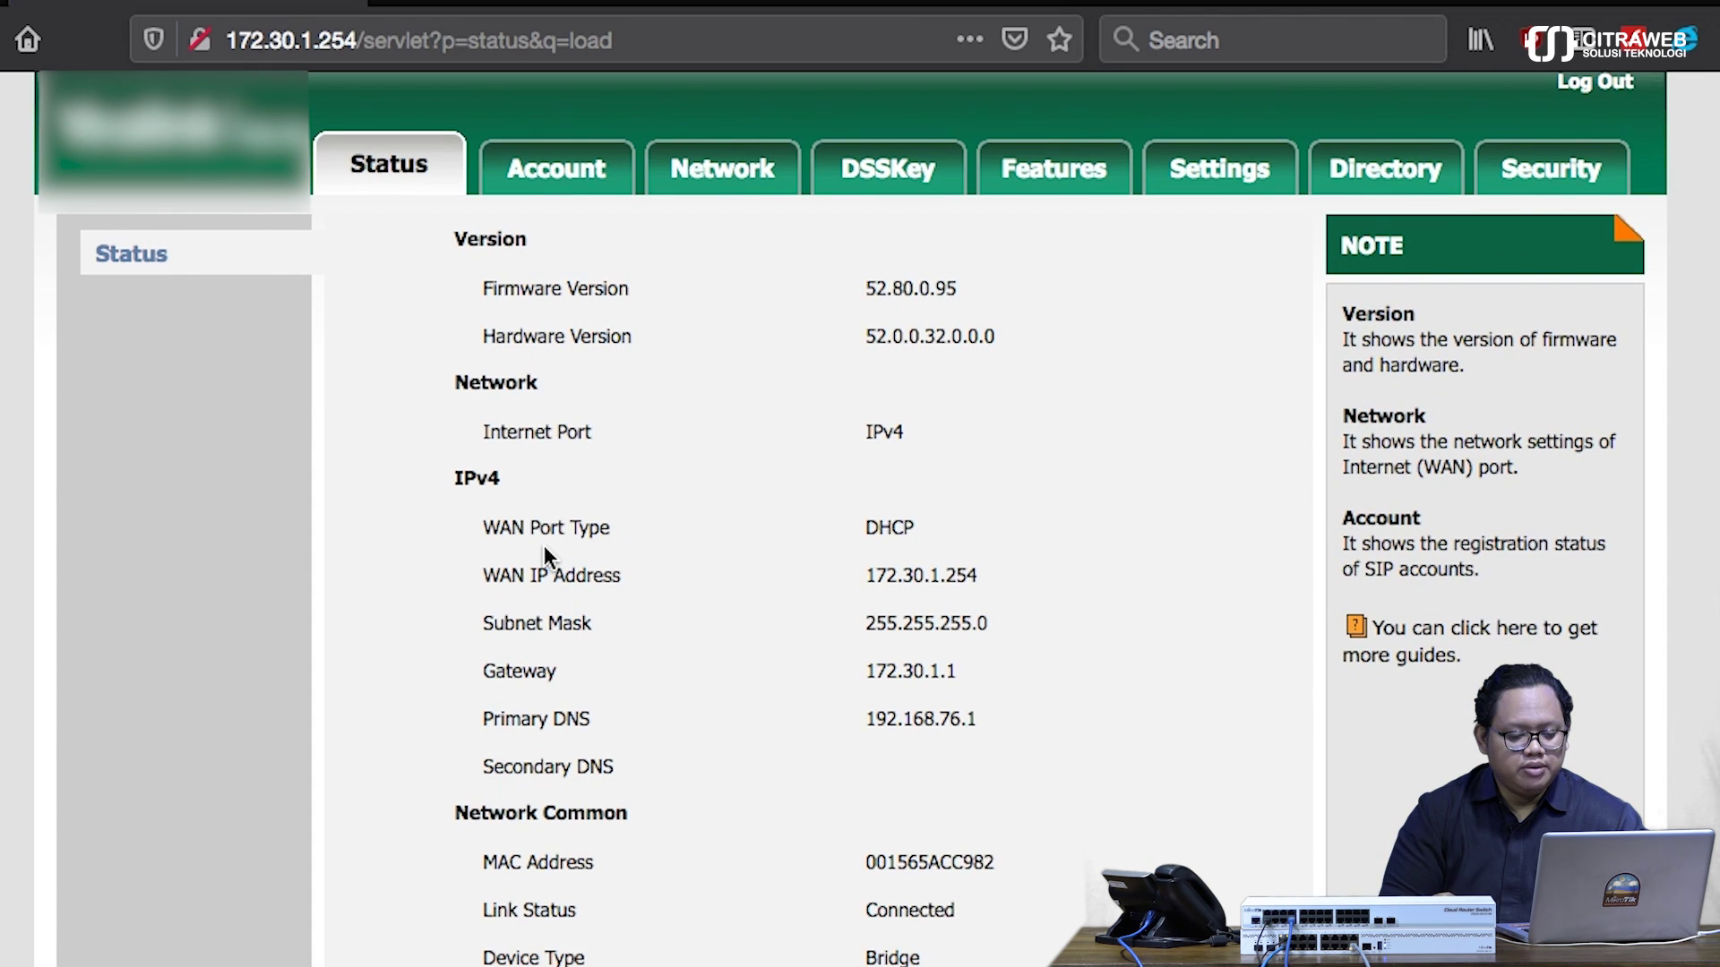